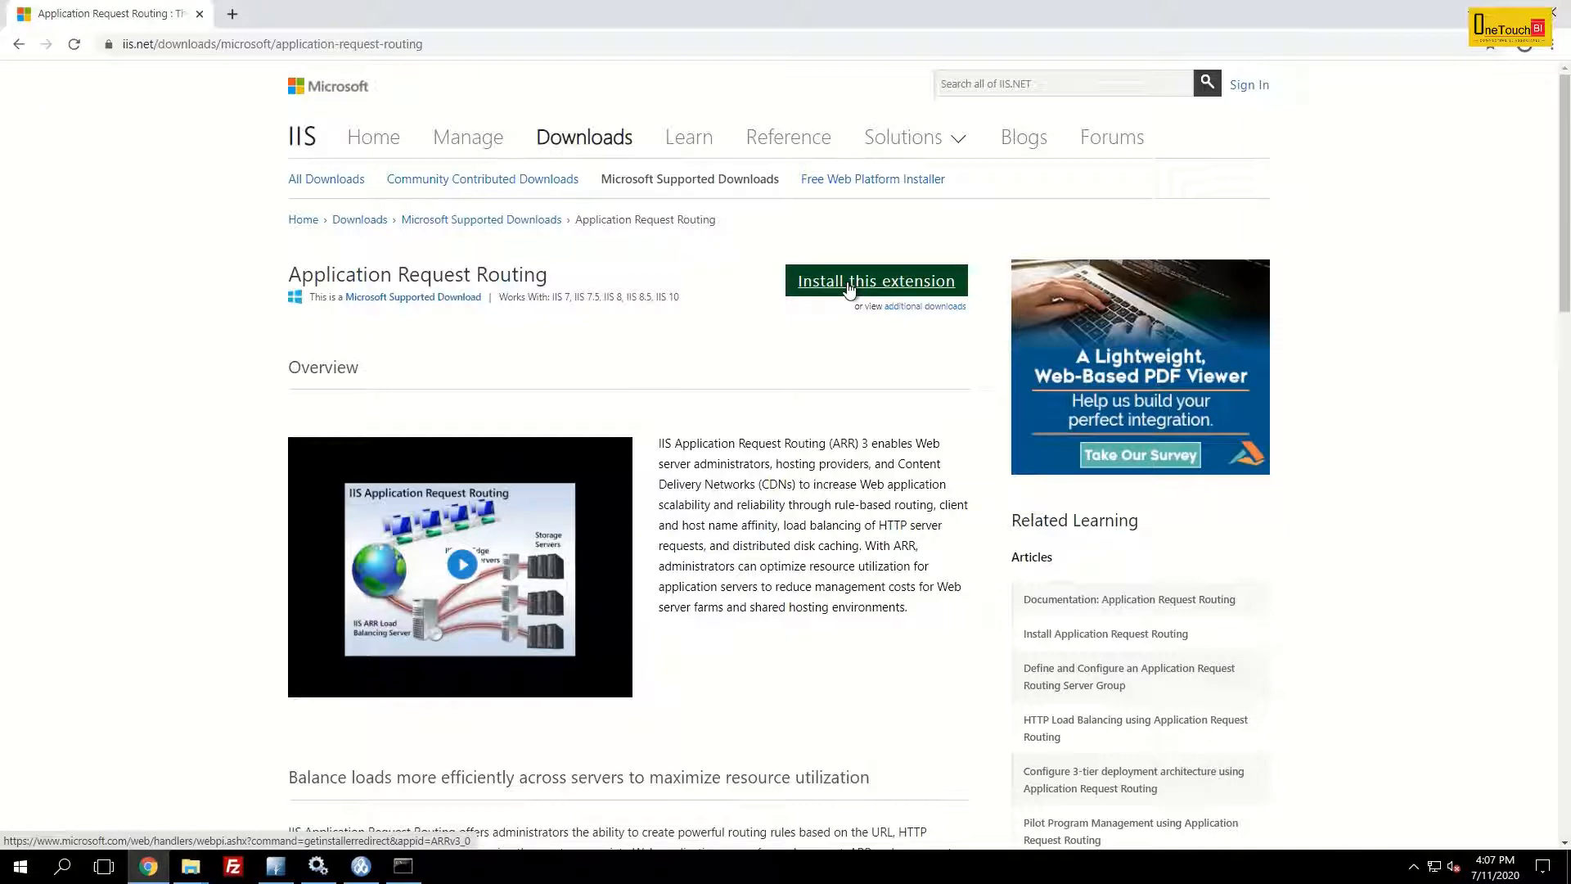
- Download the Application Request Routing extension installer, run it, and close the browser
left_click(850, 288)
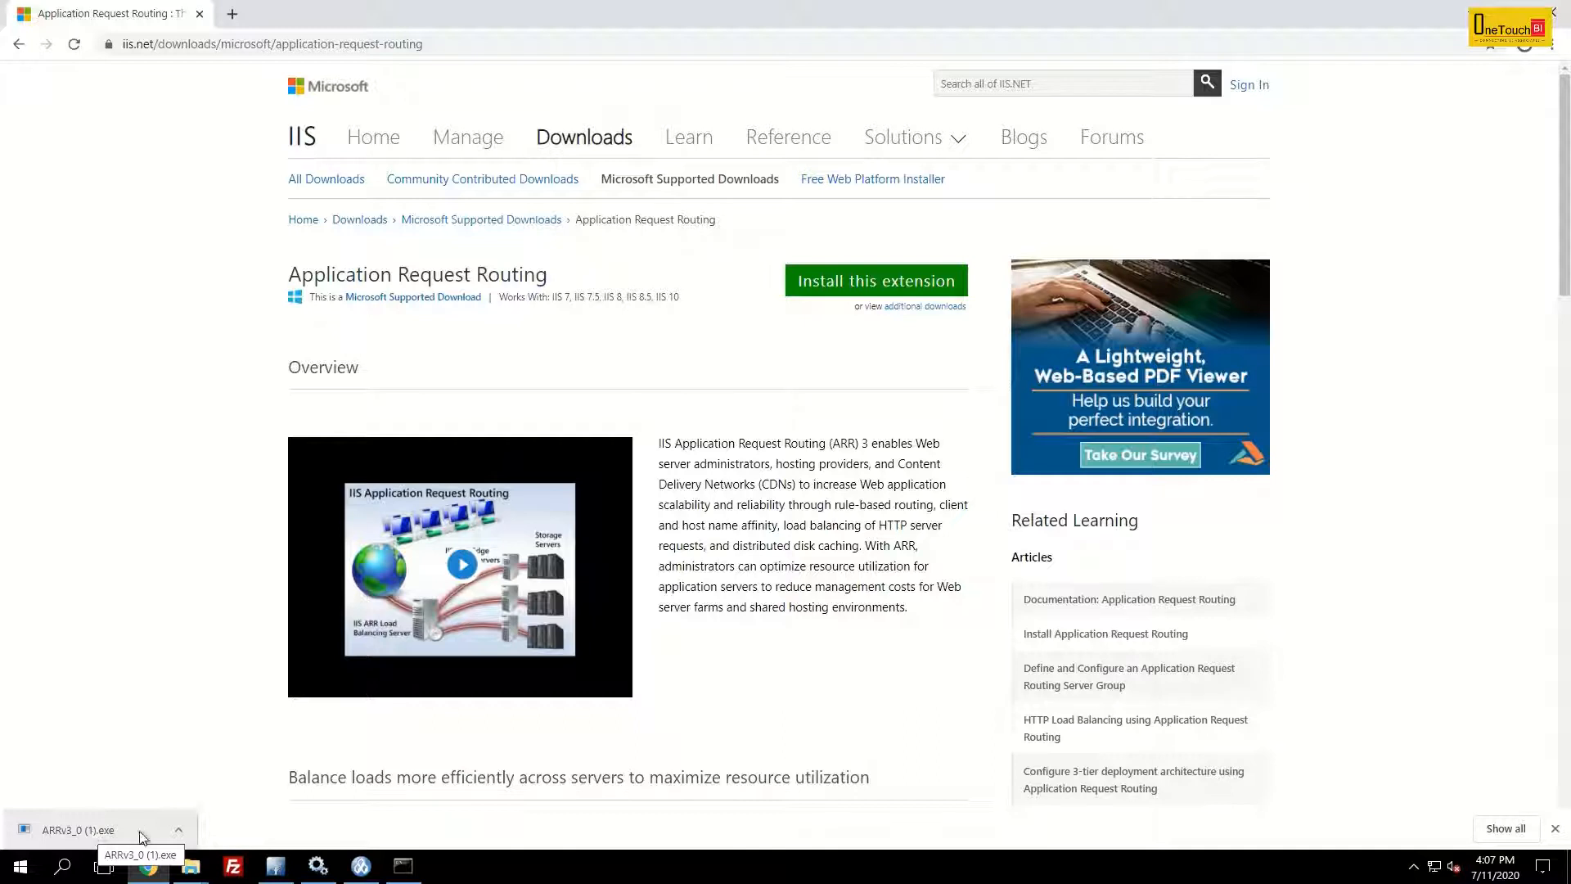
left_click(57, 830)
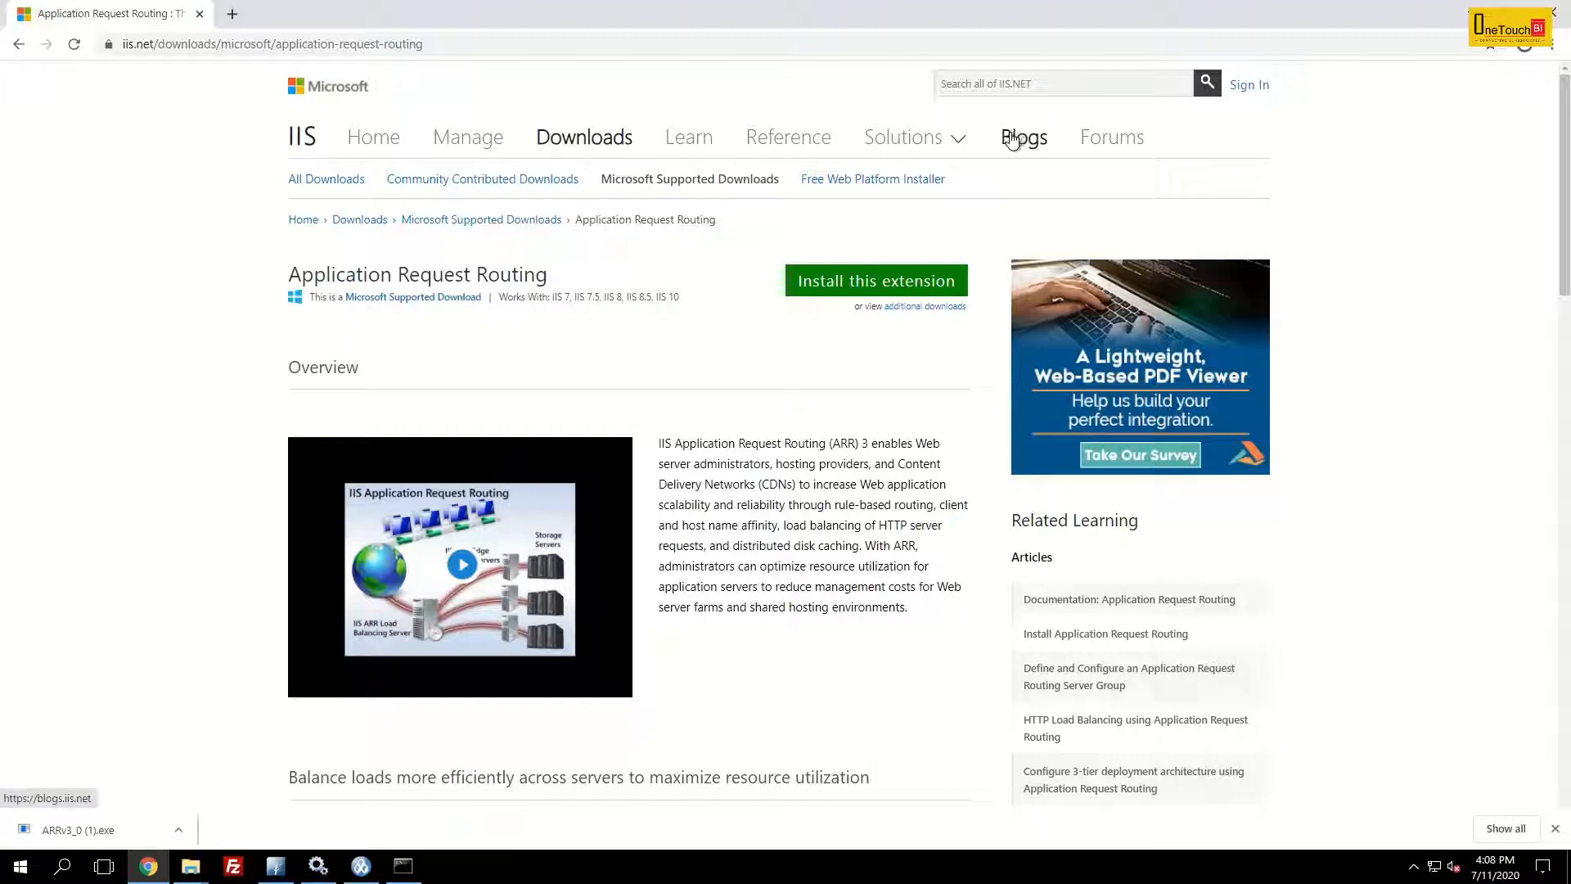
left_click(1552, 11)
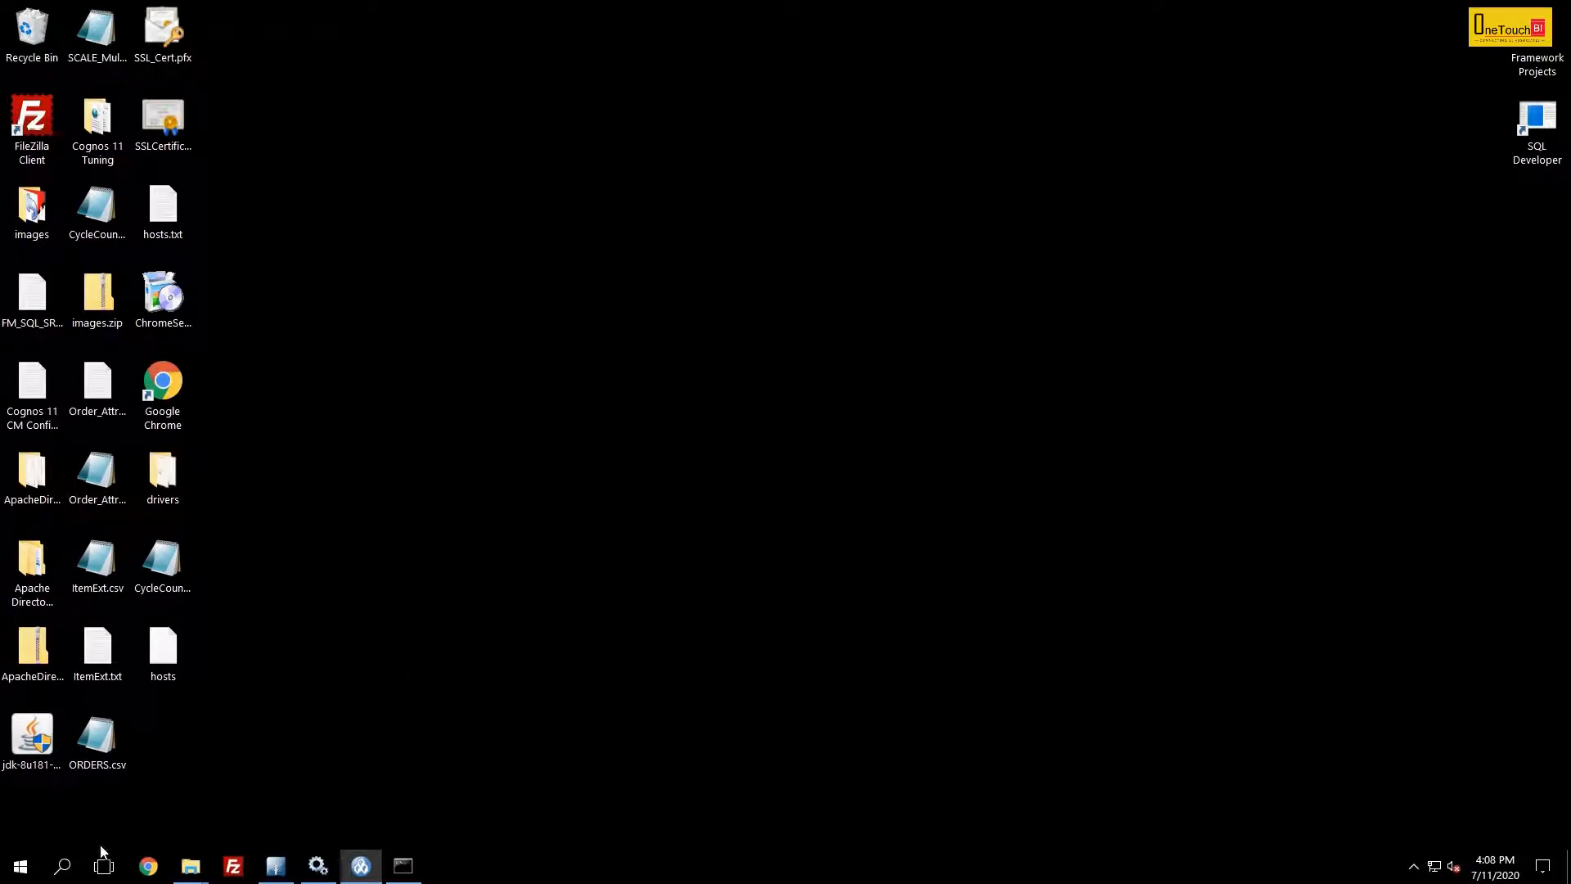
- Search Windows for IIS and open Internet Information Services (IIS) Manager
left_click(61, 861)
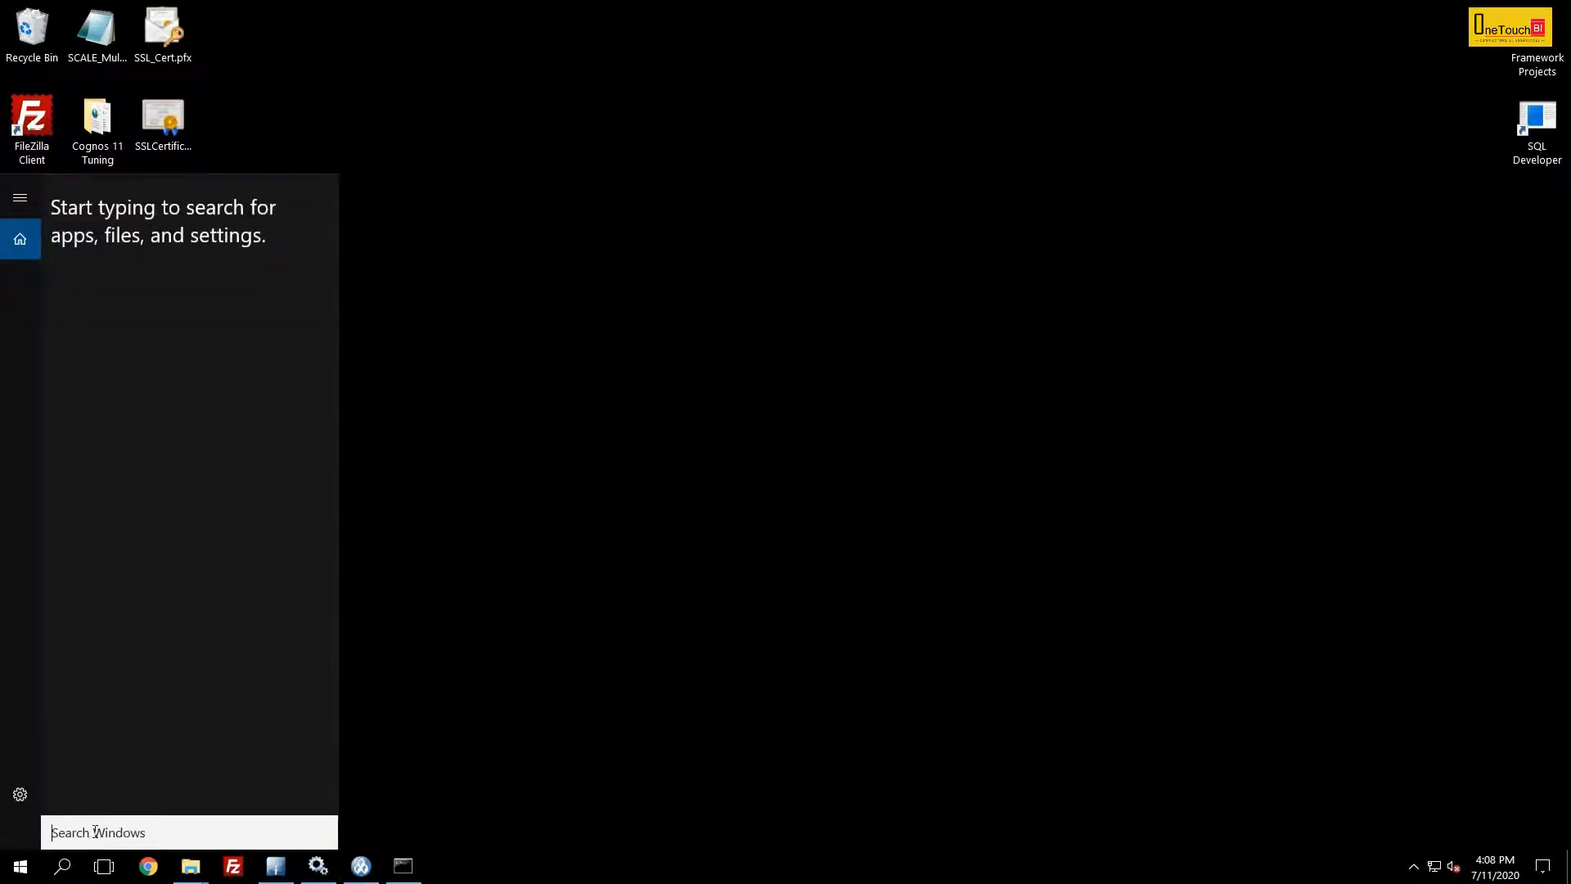
type("ii")
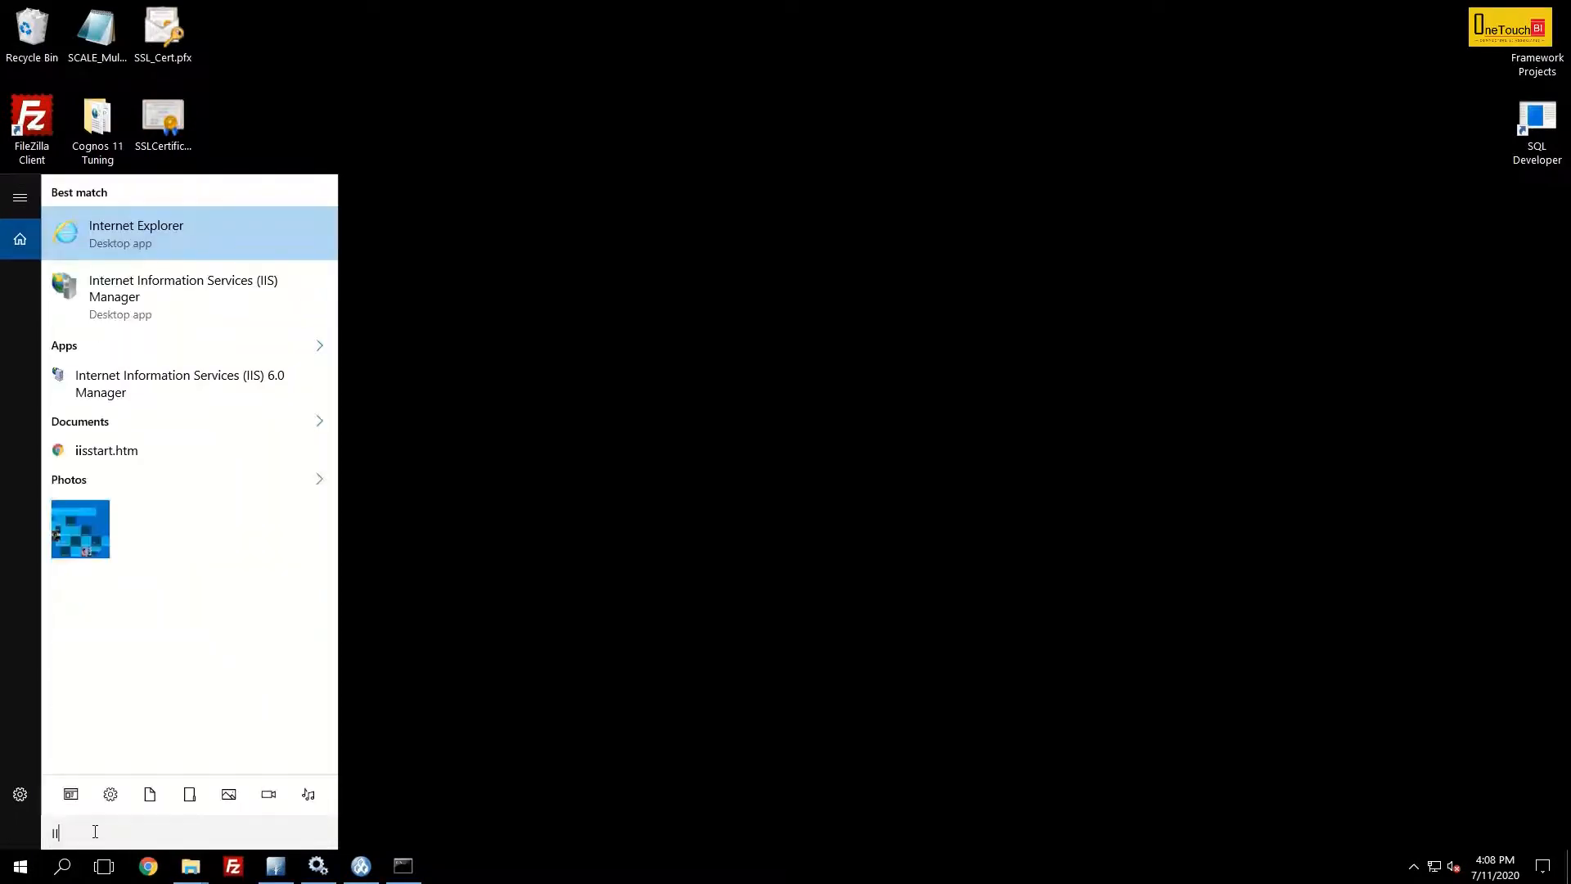
type("S")
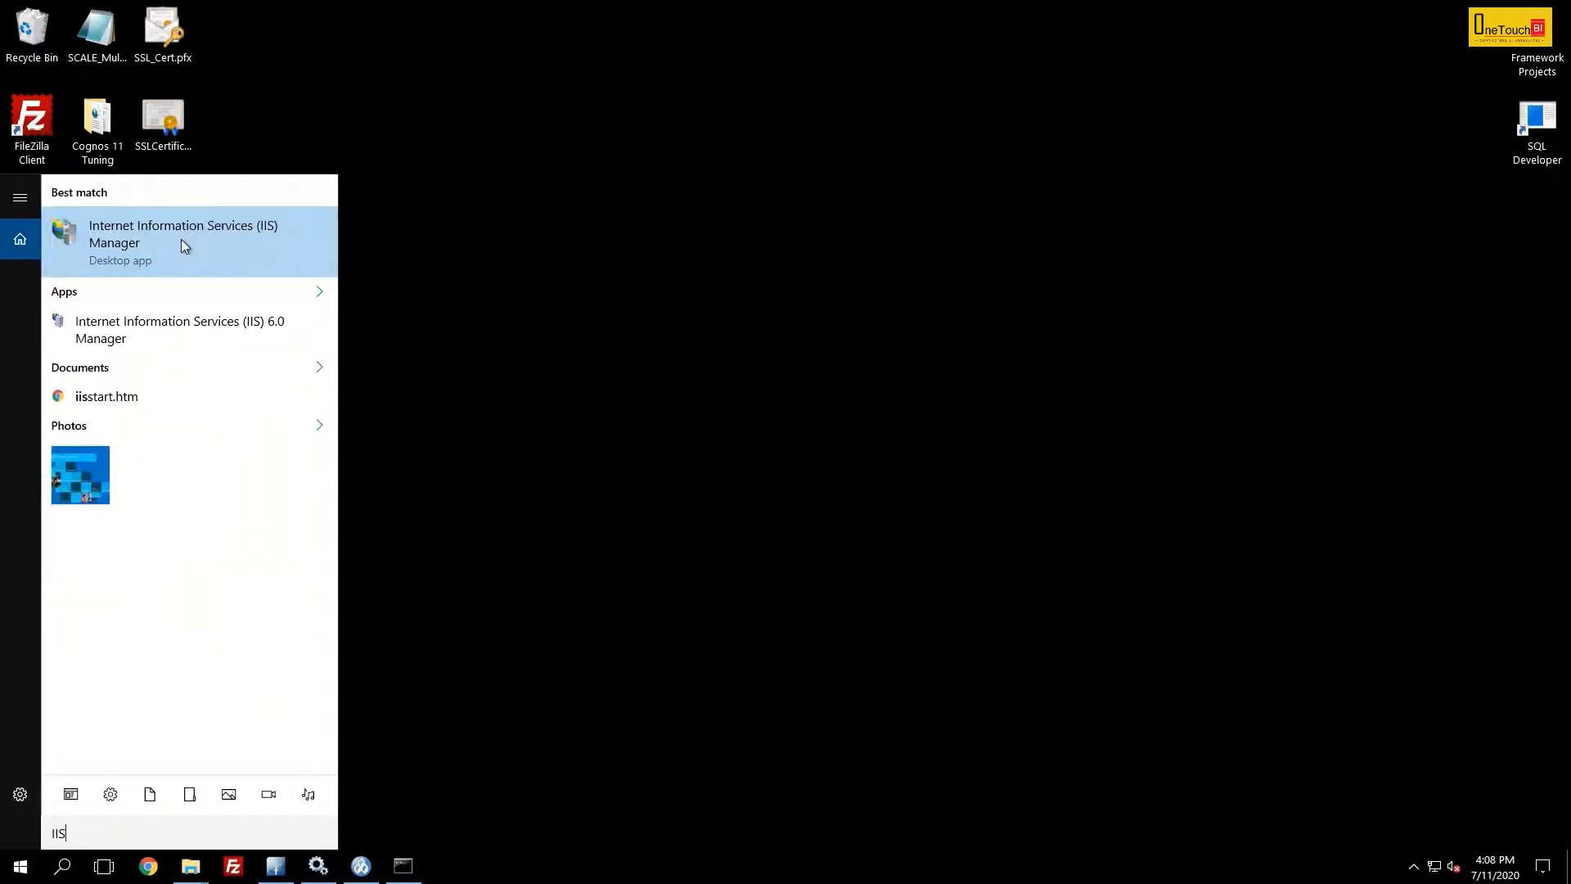
left_click(181, 240)
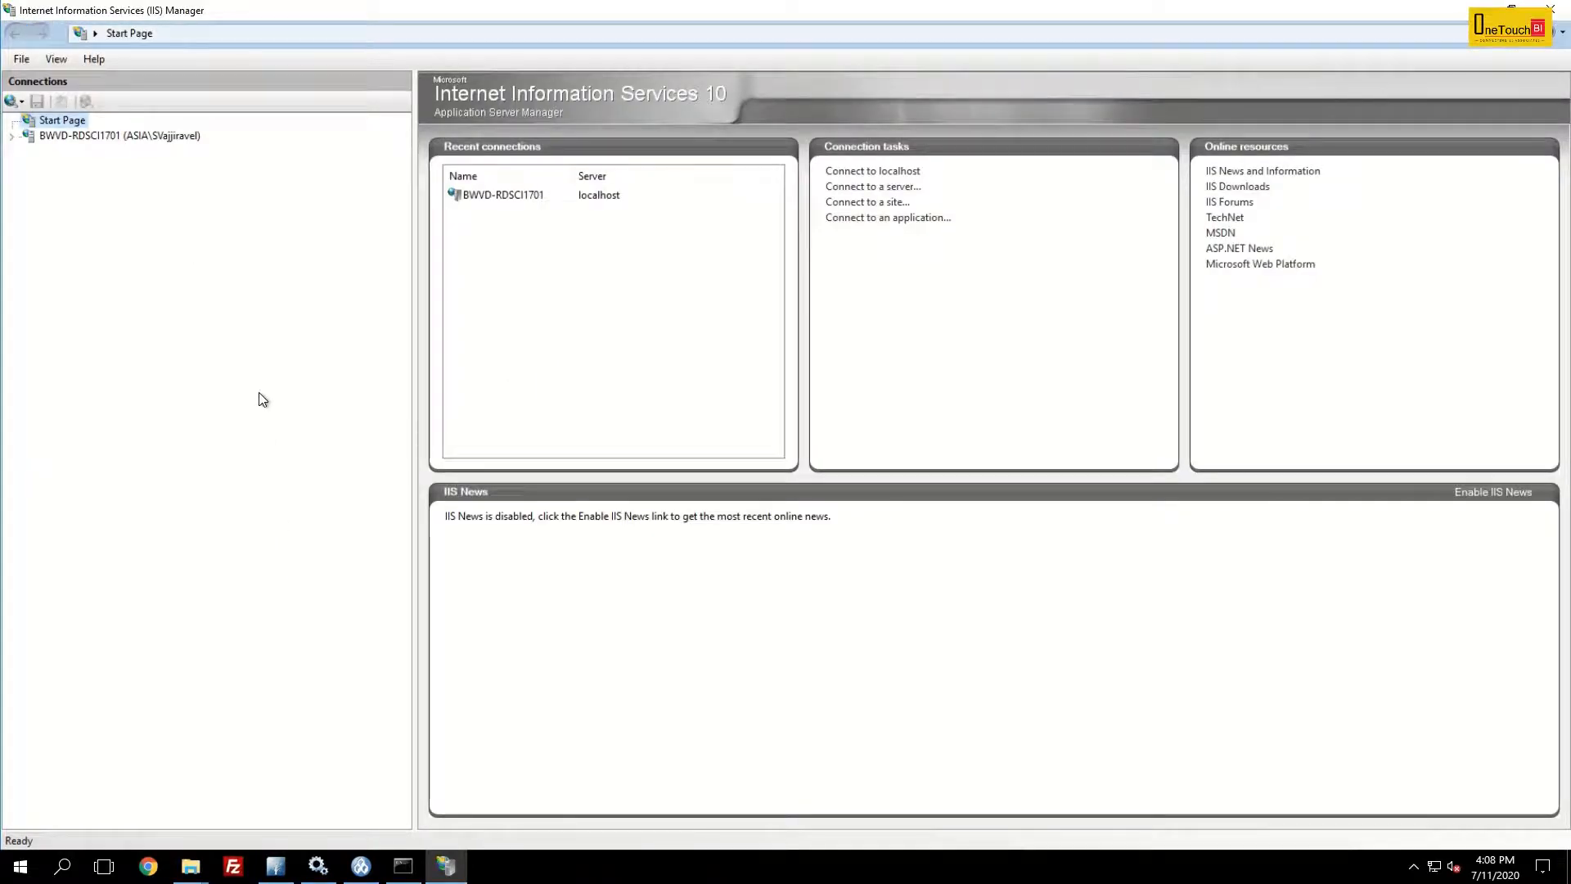
- Expand the server and Sites nodes and open Default Web Site
left_click(11, 136)
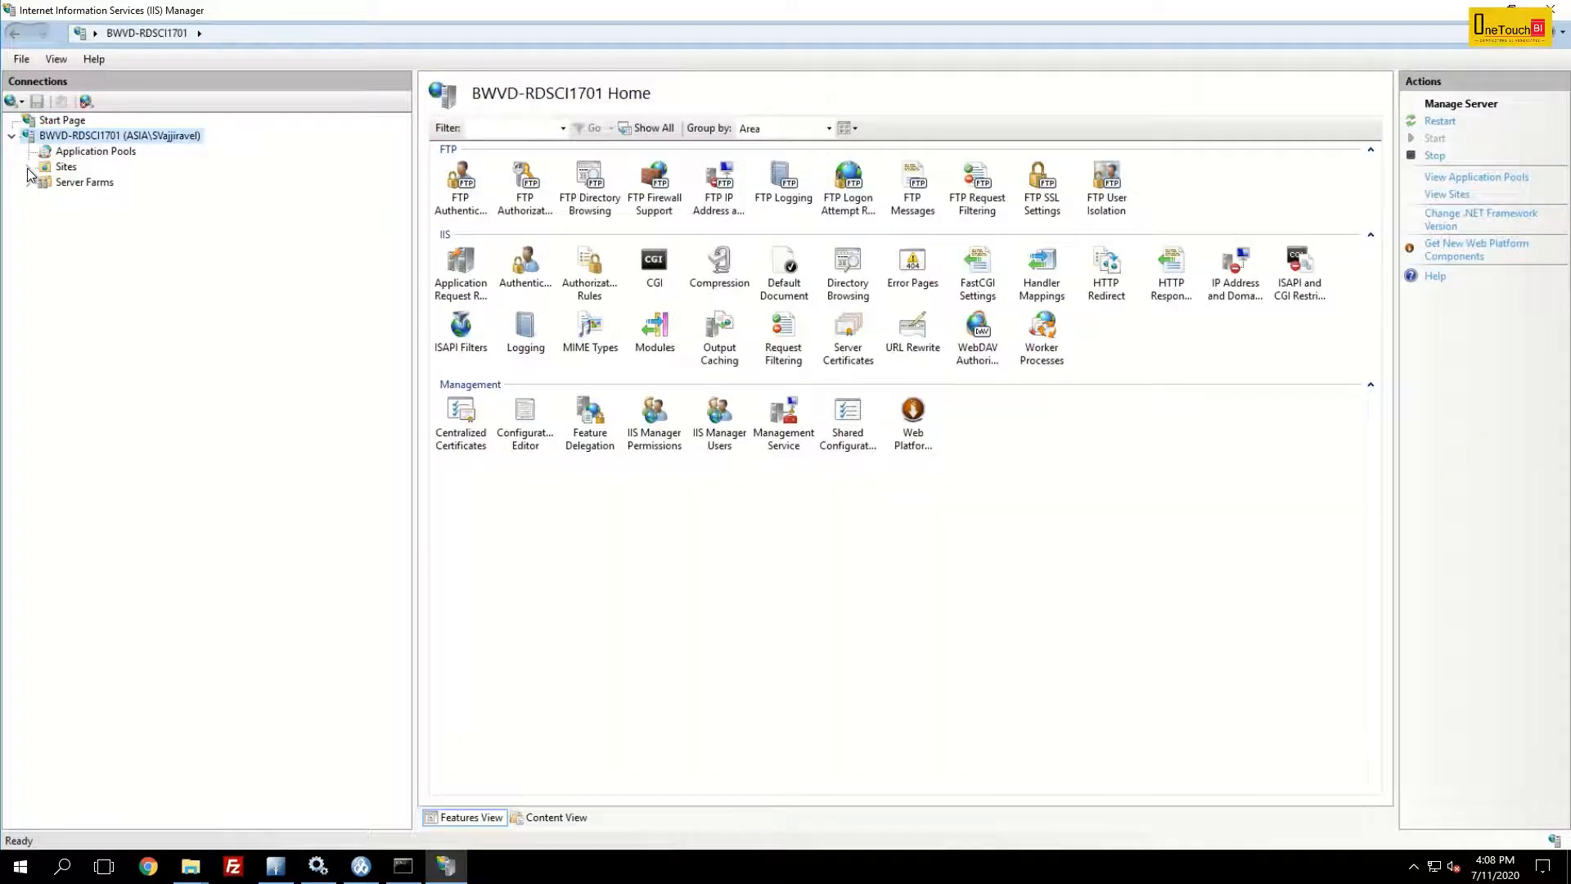
left_click(28, 168)
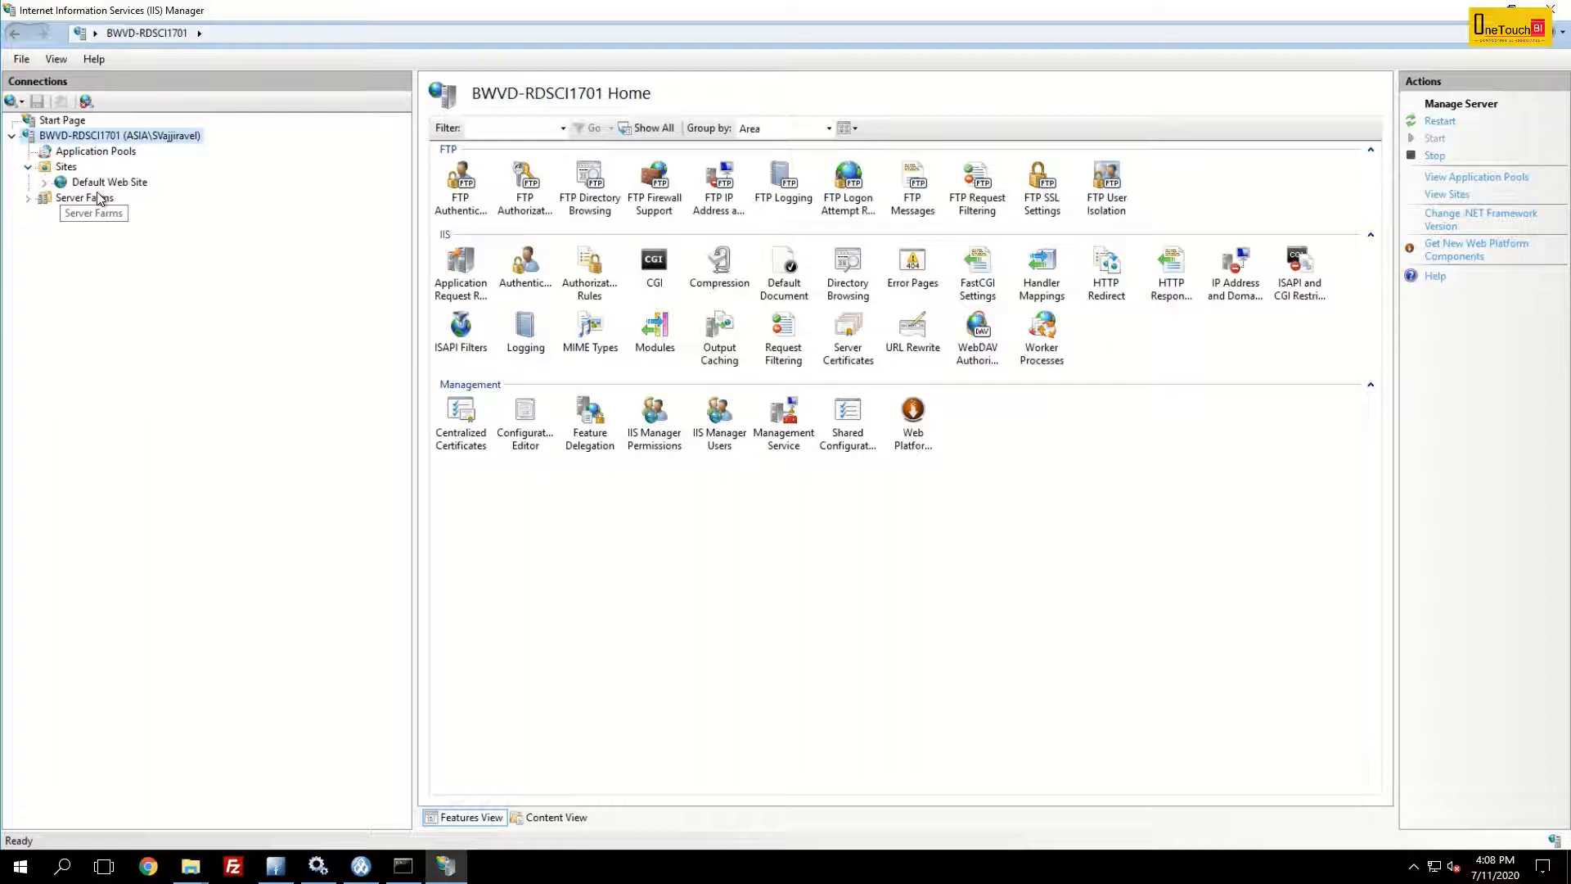
left_click(114, 185)
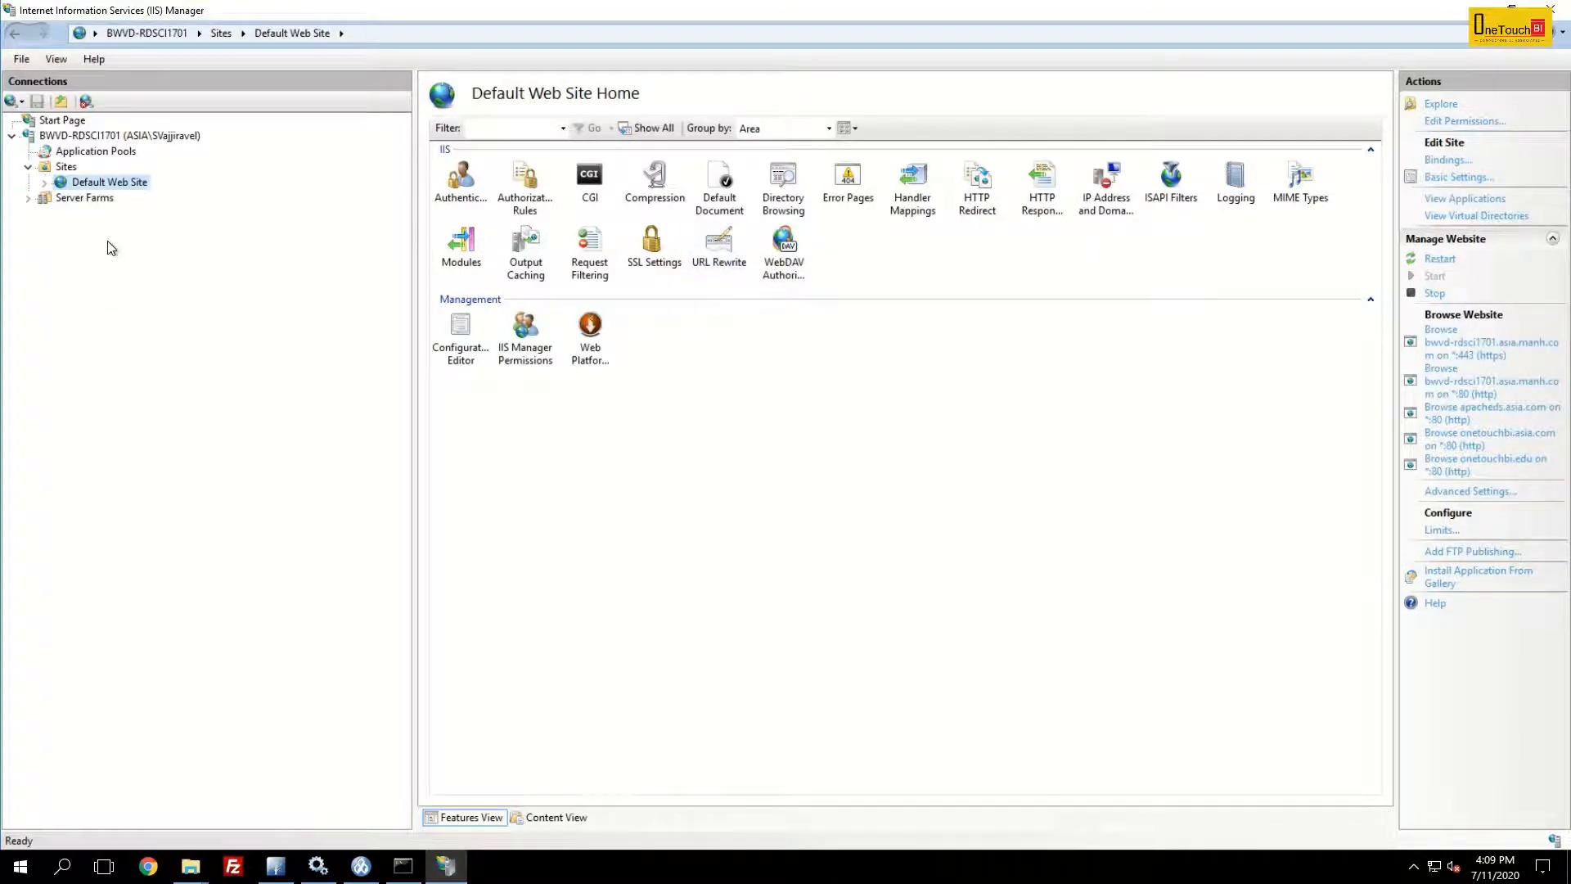
- Add an application pool named OneTouchBI - Pool with default settings
left_click(115, 158)
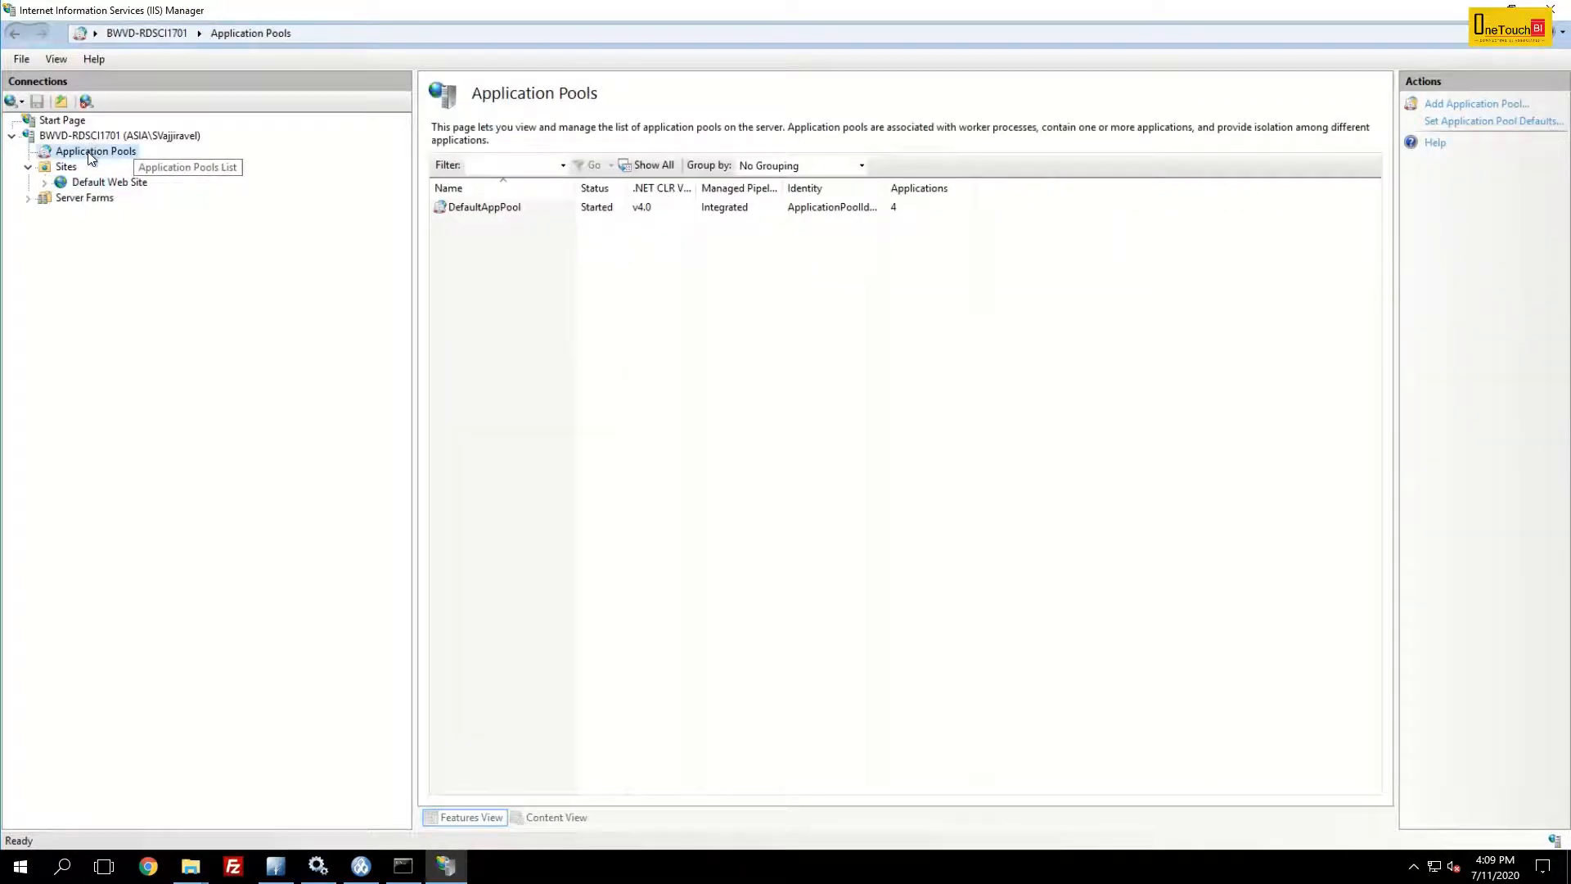
right_click(112, 149)
left_click(204, 159)
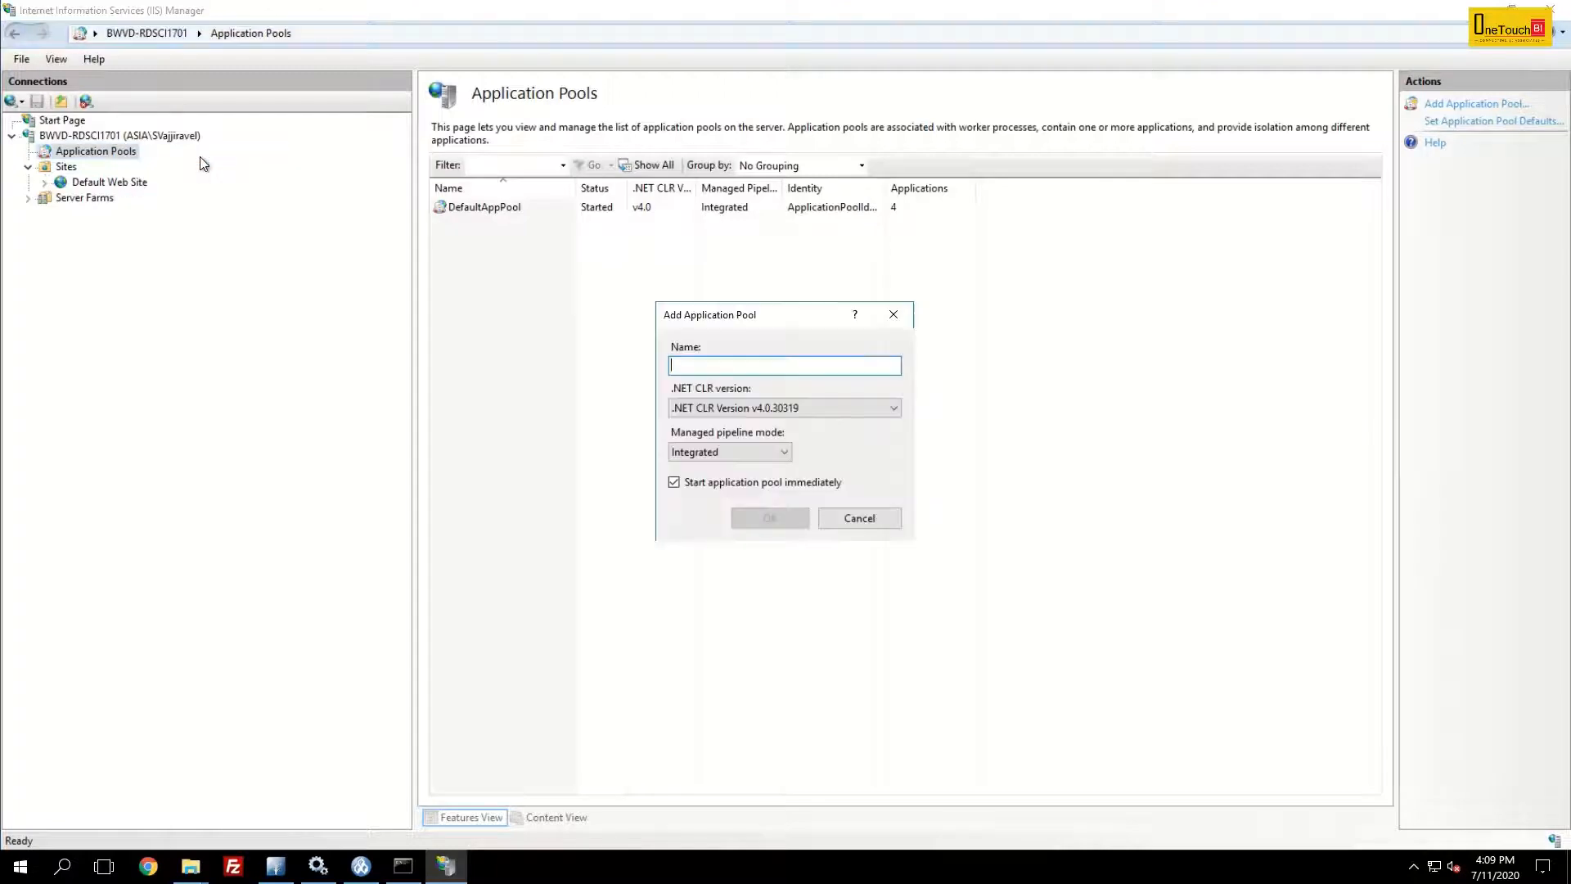
type("OneTouchBI - Pool")
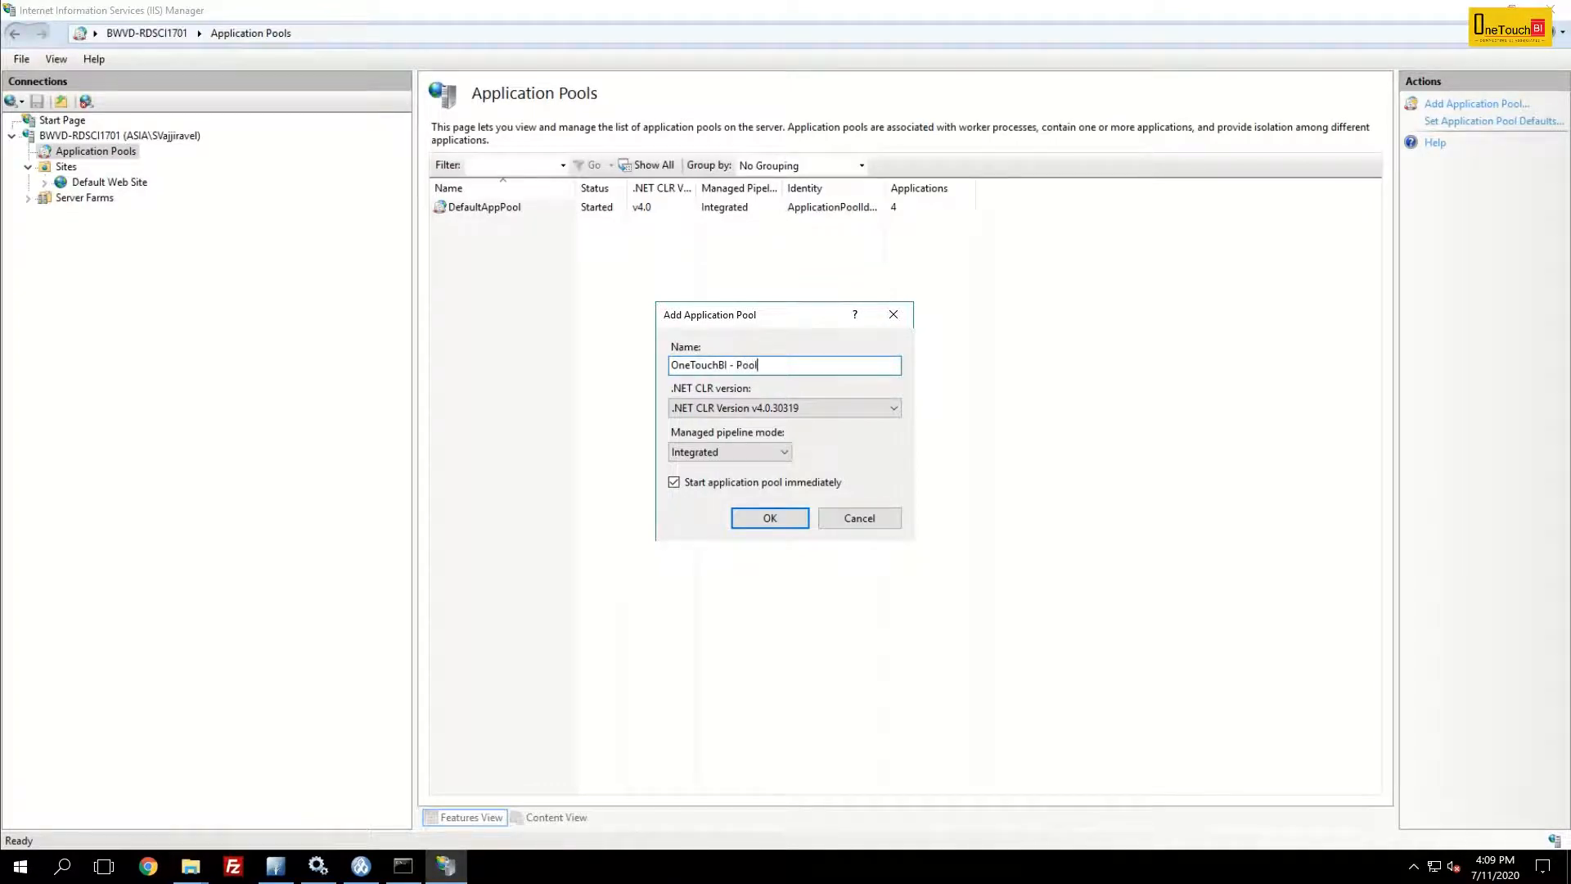
left_click(768, 518)
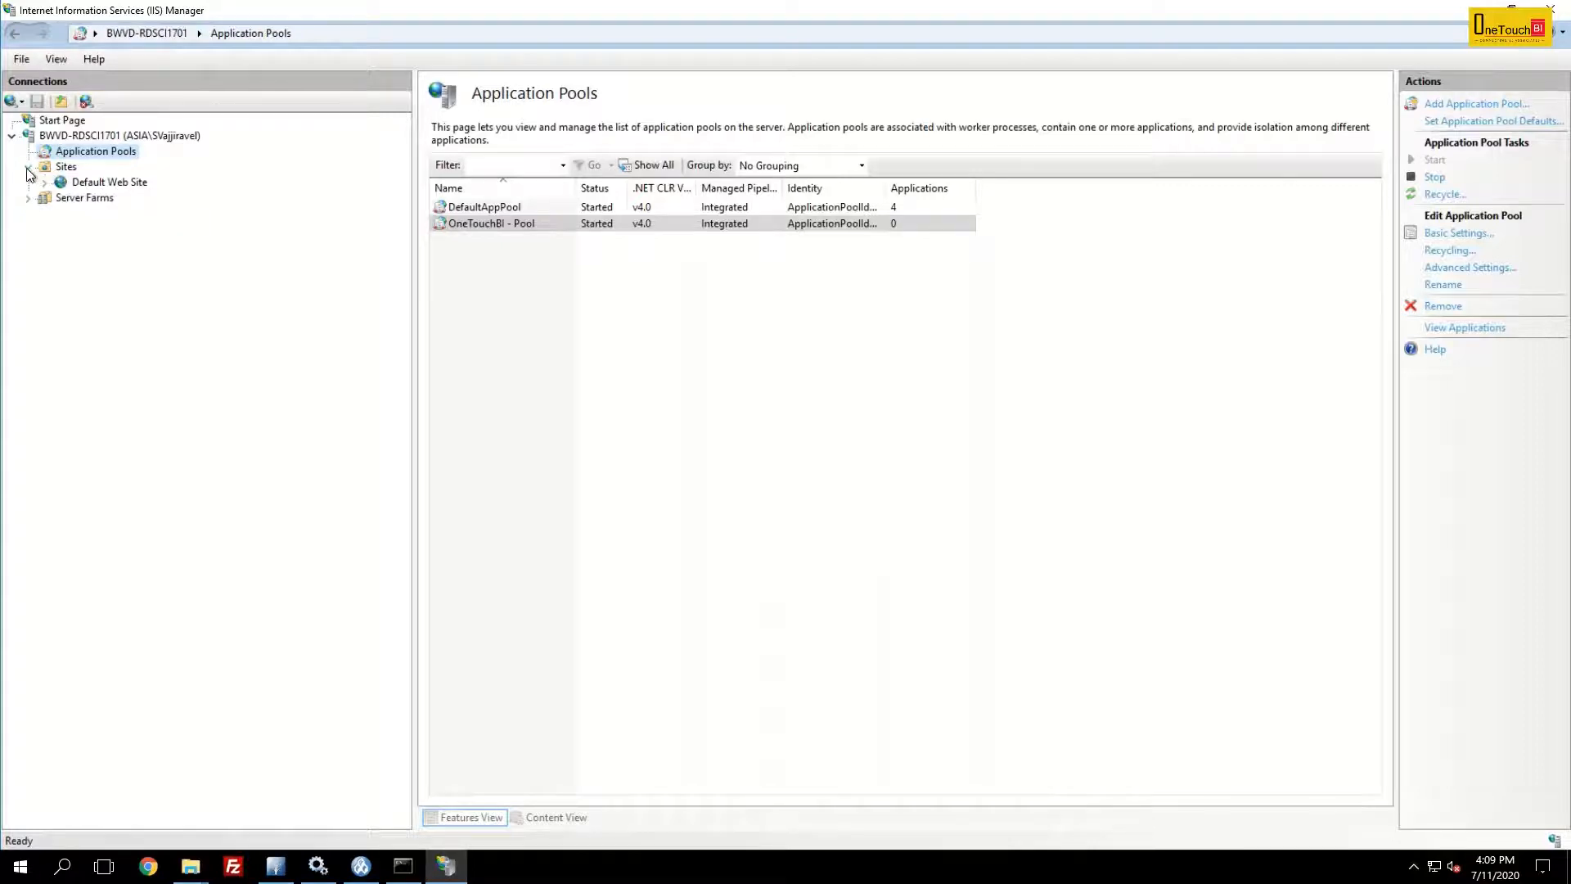
- Start adding a virtual directory under Default Web Site with the alias cognos1116
left_click(110, 185)
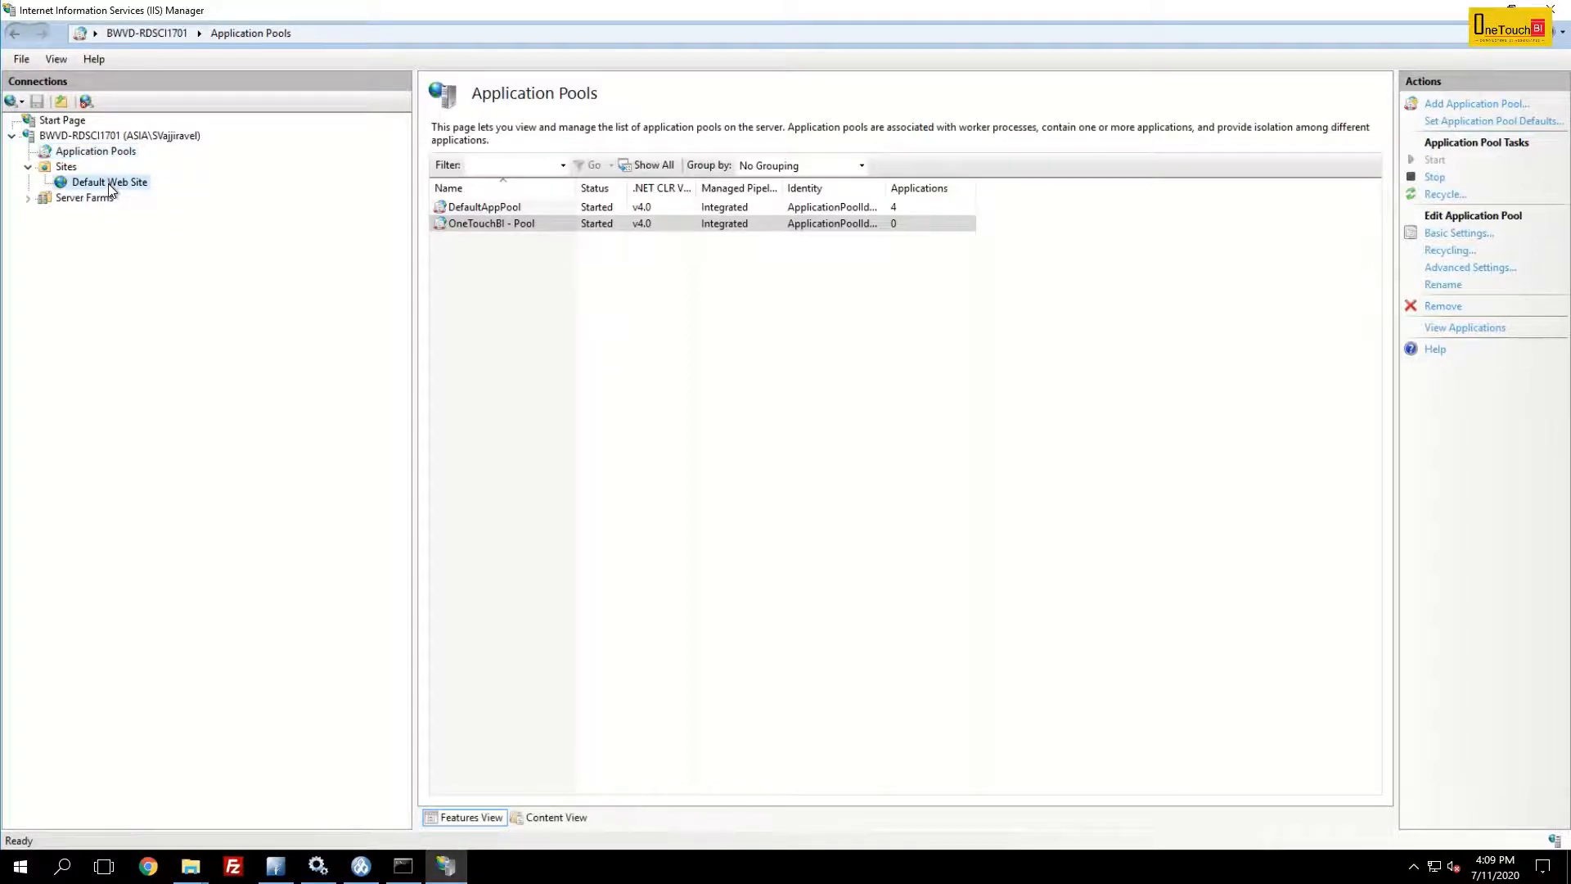
right_click(109, 184)
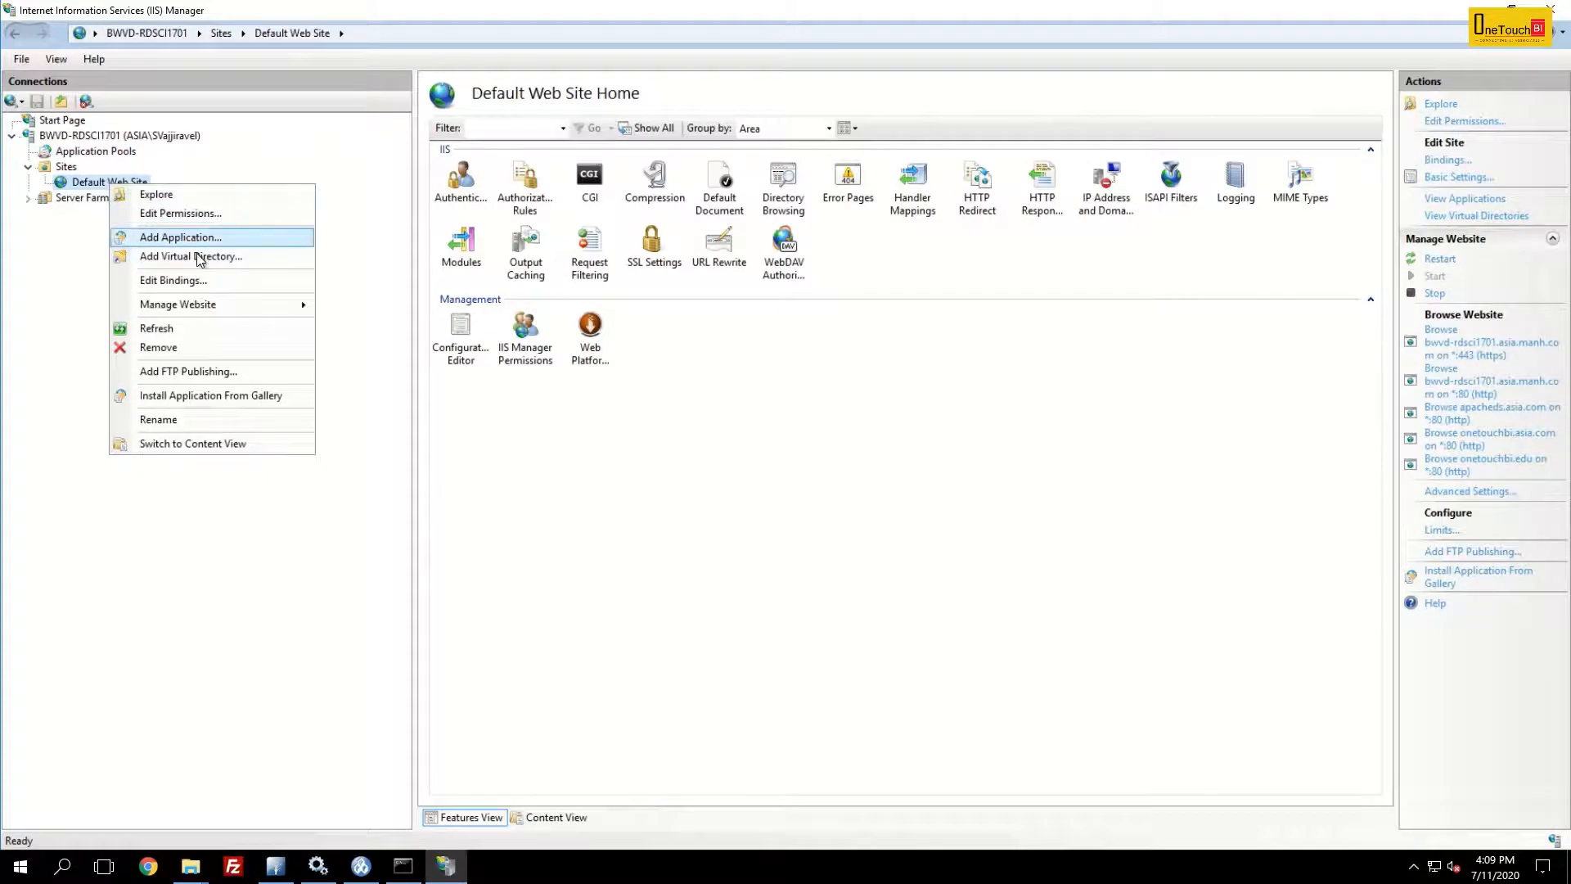
left_click(216, 260)
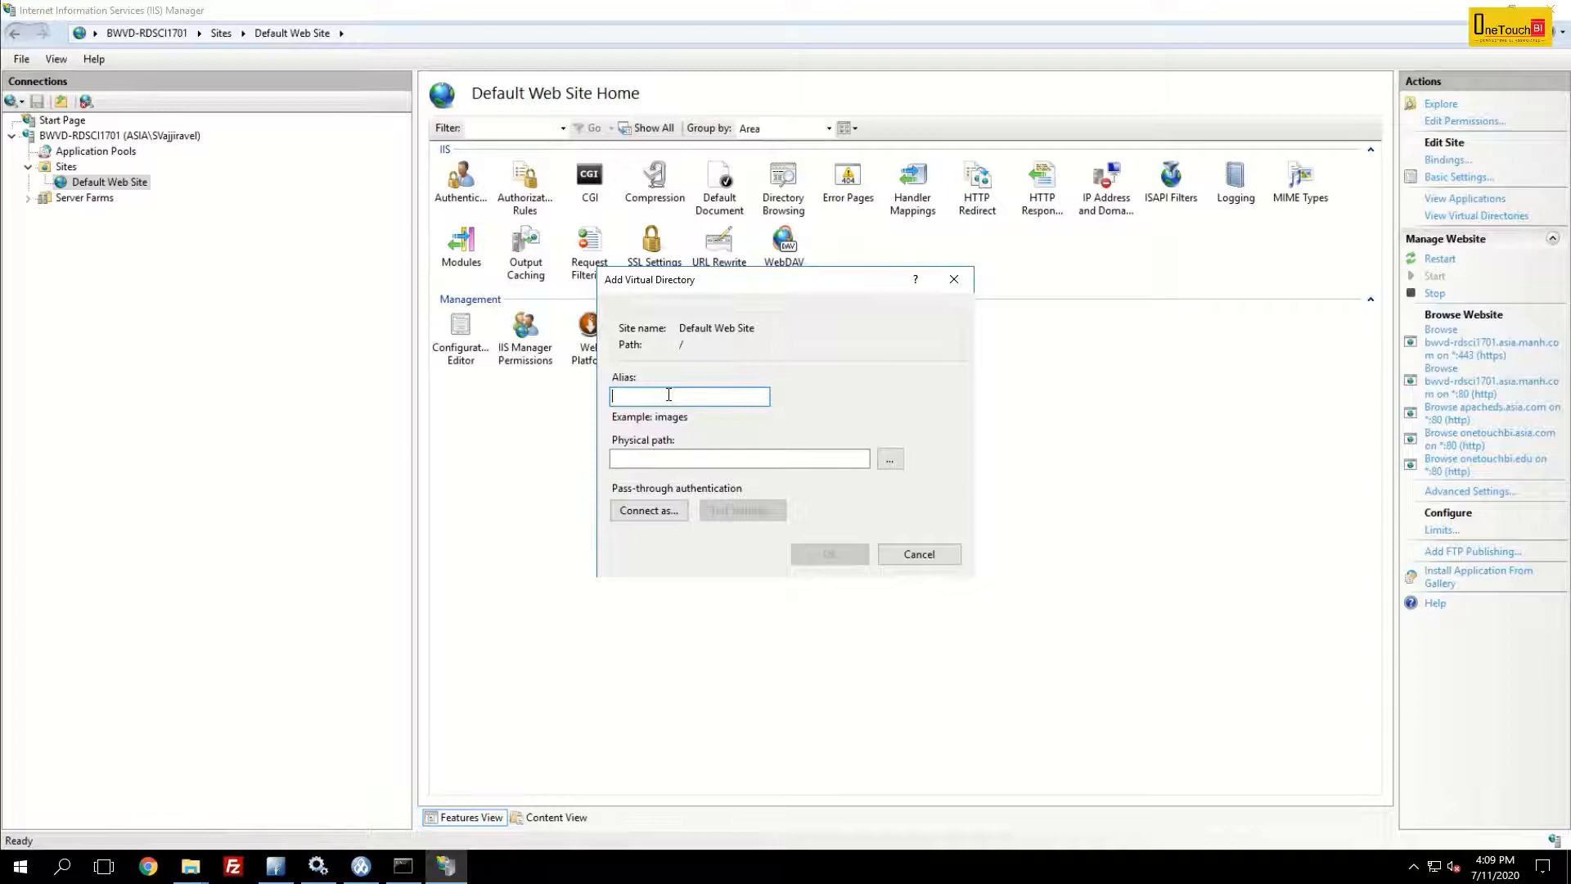
type("cognos1116")
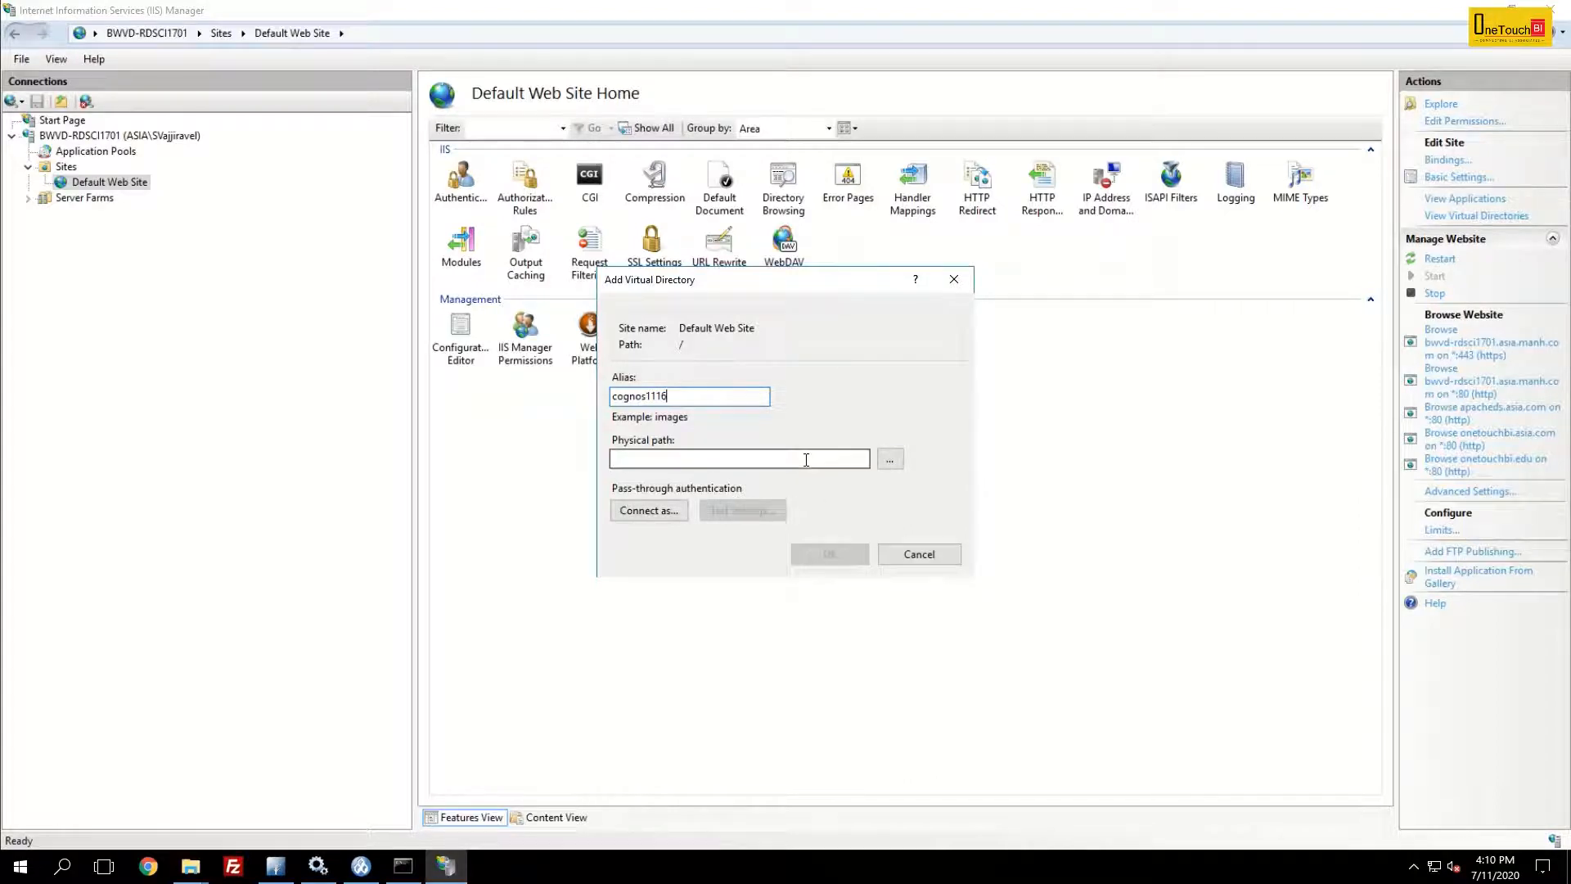
- Set the virtual directory's physical path to C:\Program Files\ibm\cognos\analytics_1116\webcontent and confirm it
double_click(688, 394)
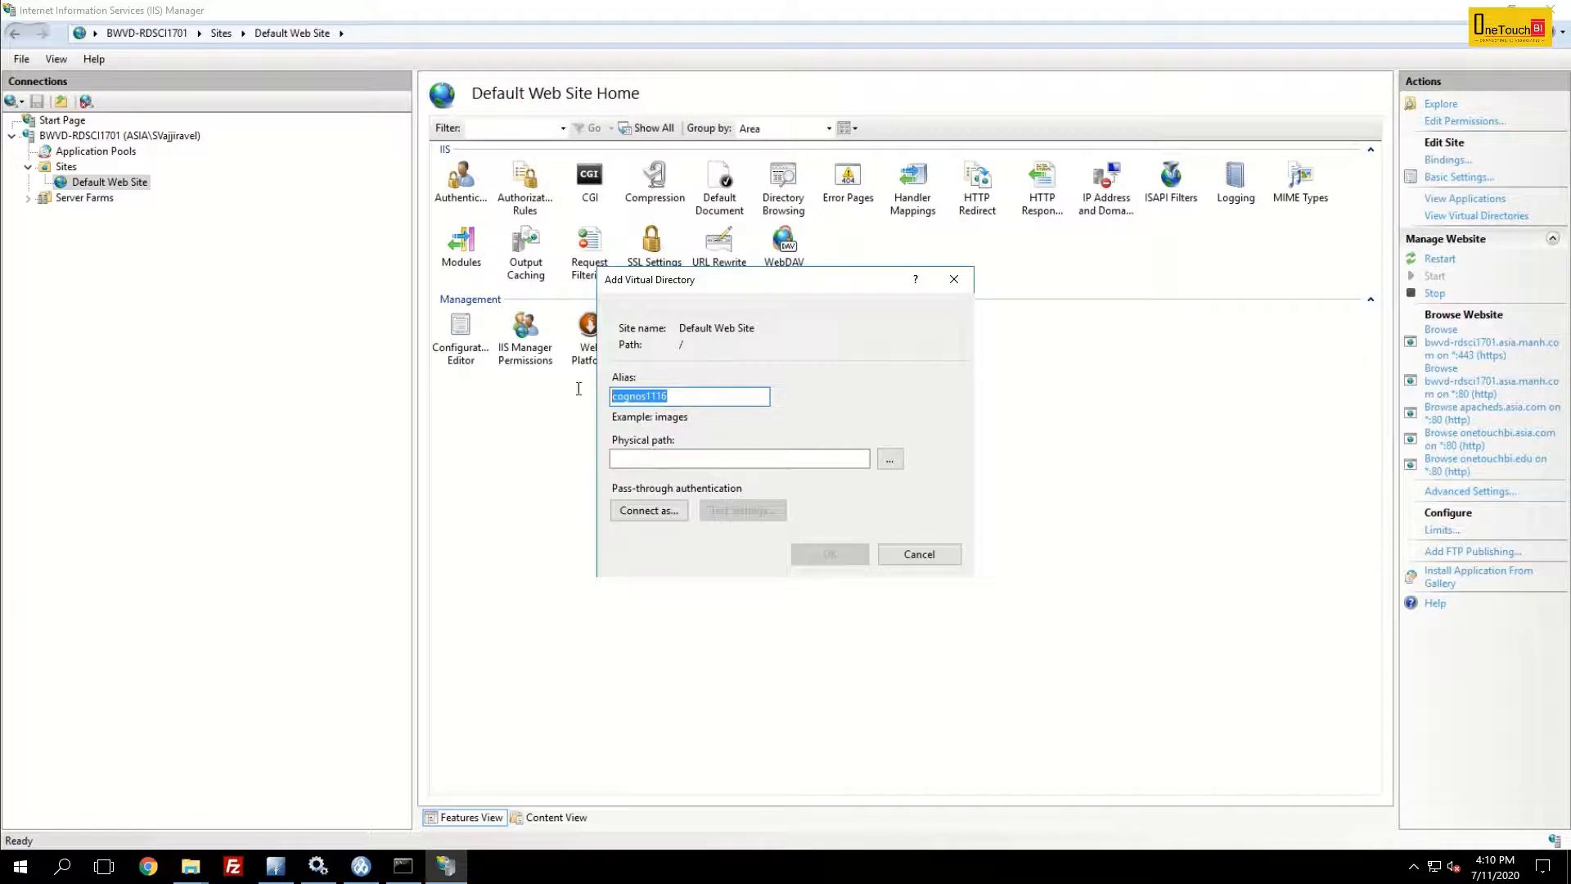
left_click(891, 462)
left_click_drag(902, 420, 901, 453)
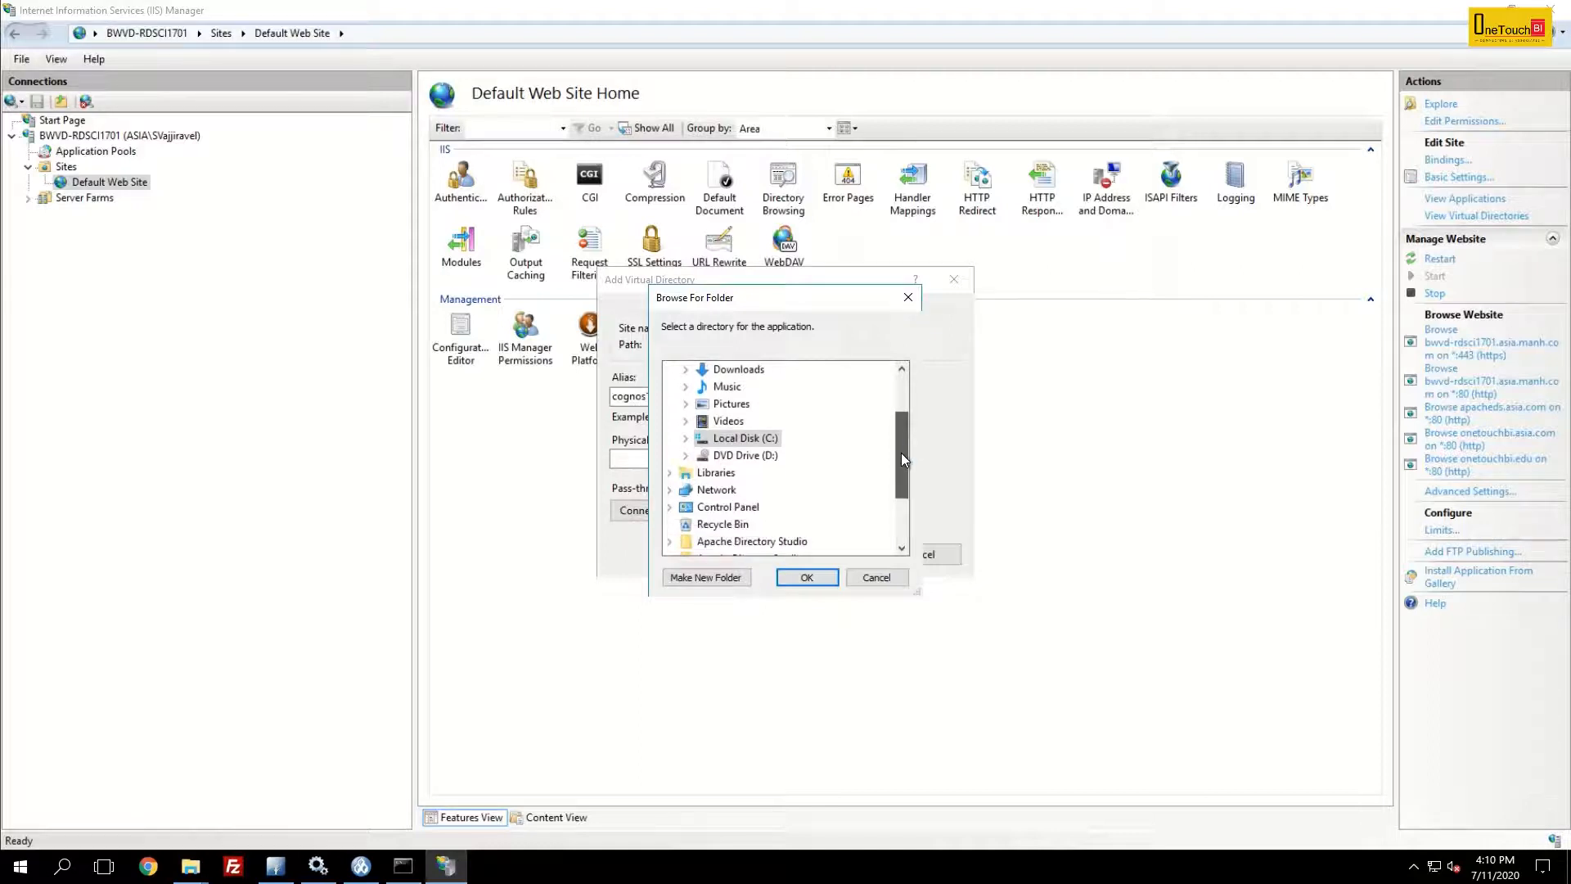
left_click(686, 439)
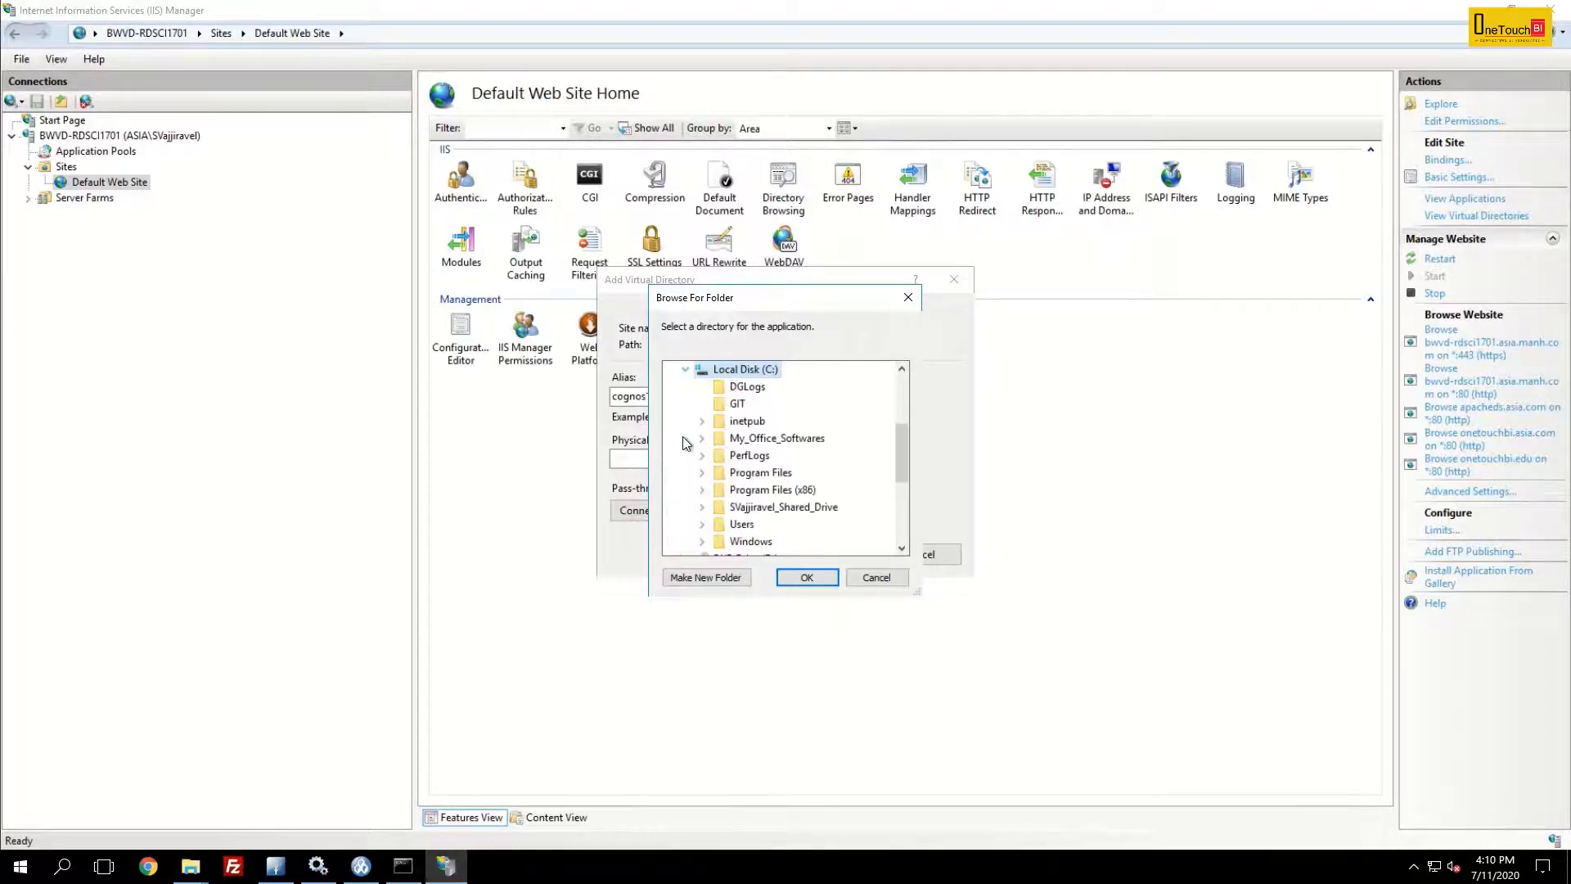
left_click_drag(903, 449, 903, 475)
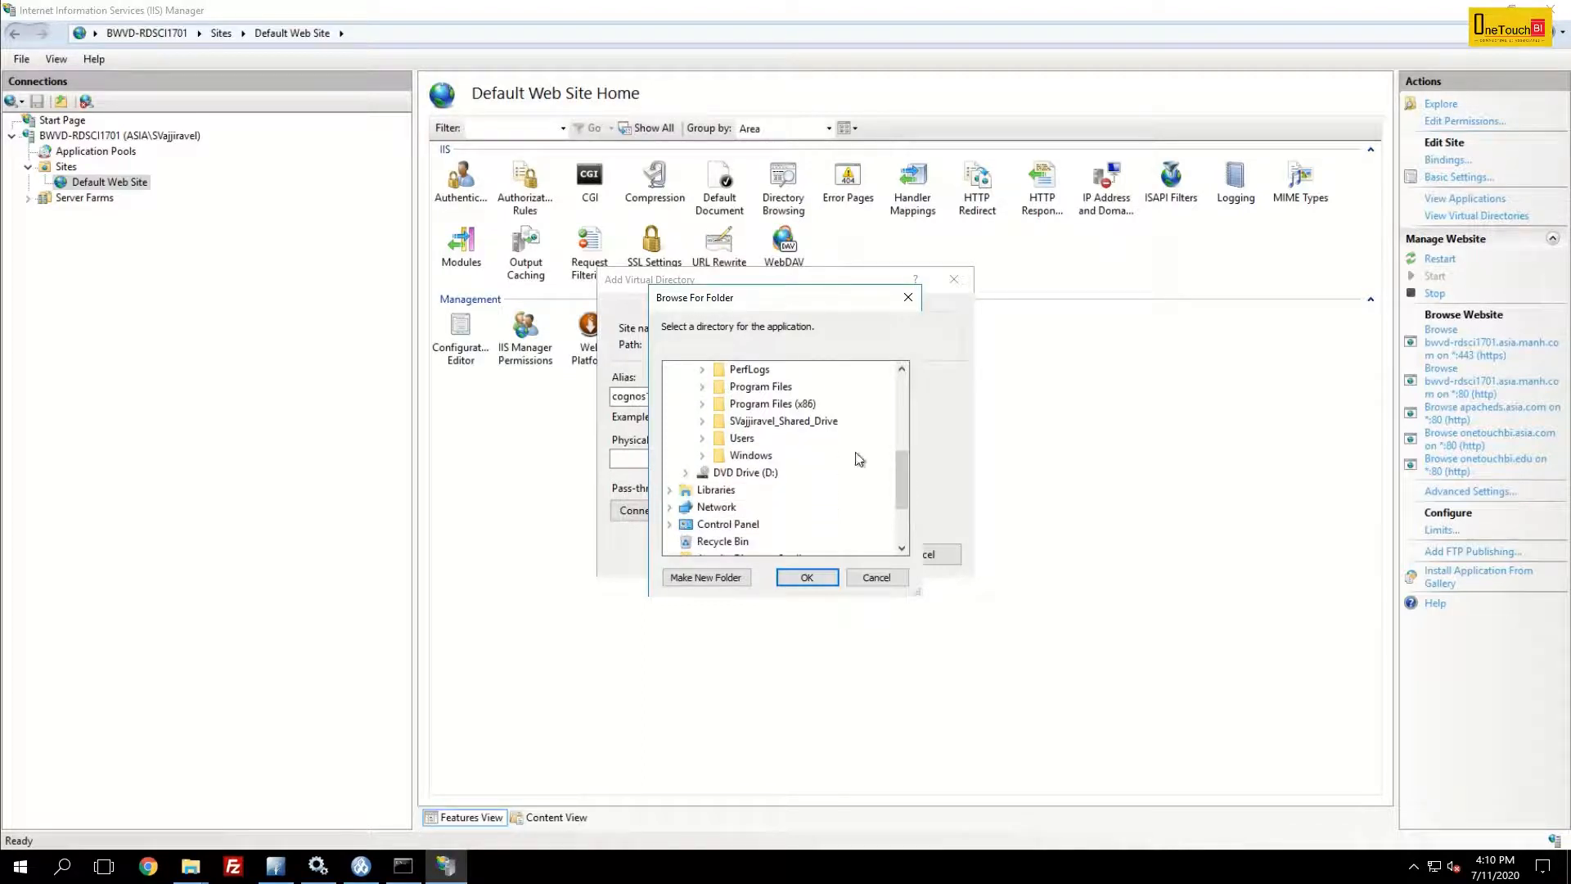
left_click(702, 388)
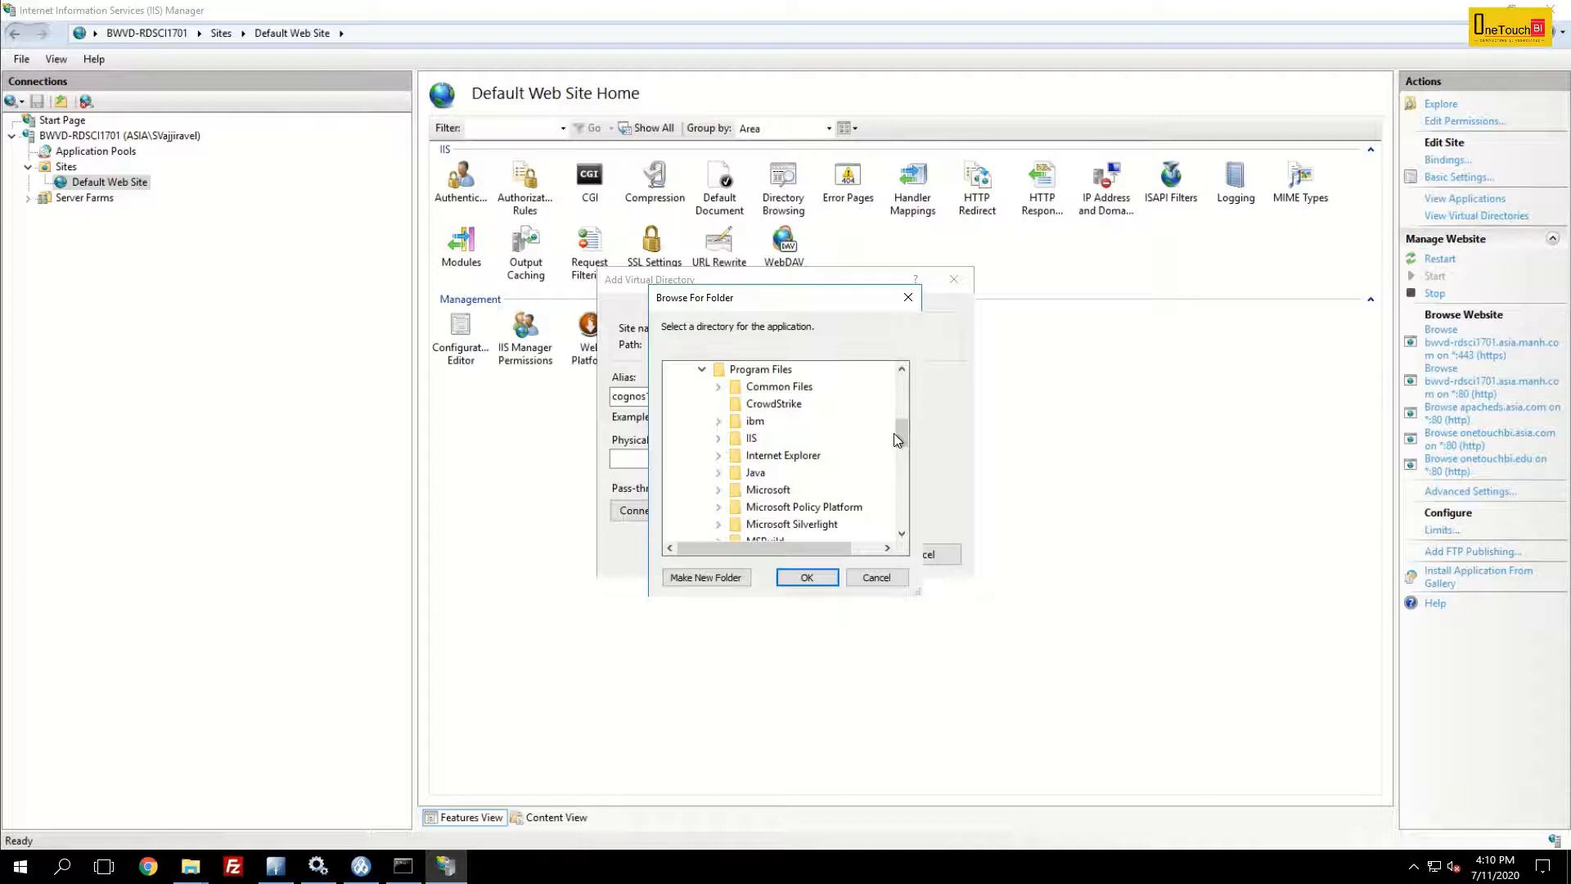
left_click_drag(905, 429, 908, 434)
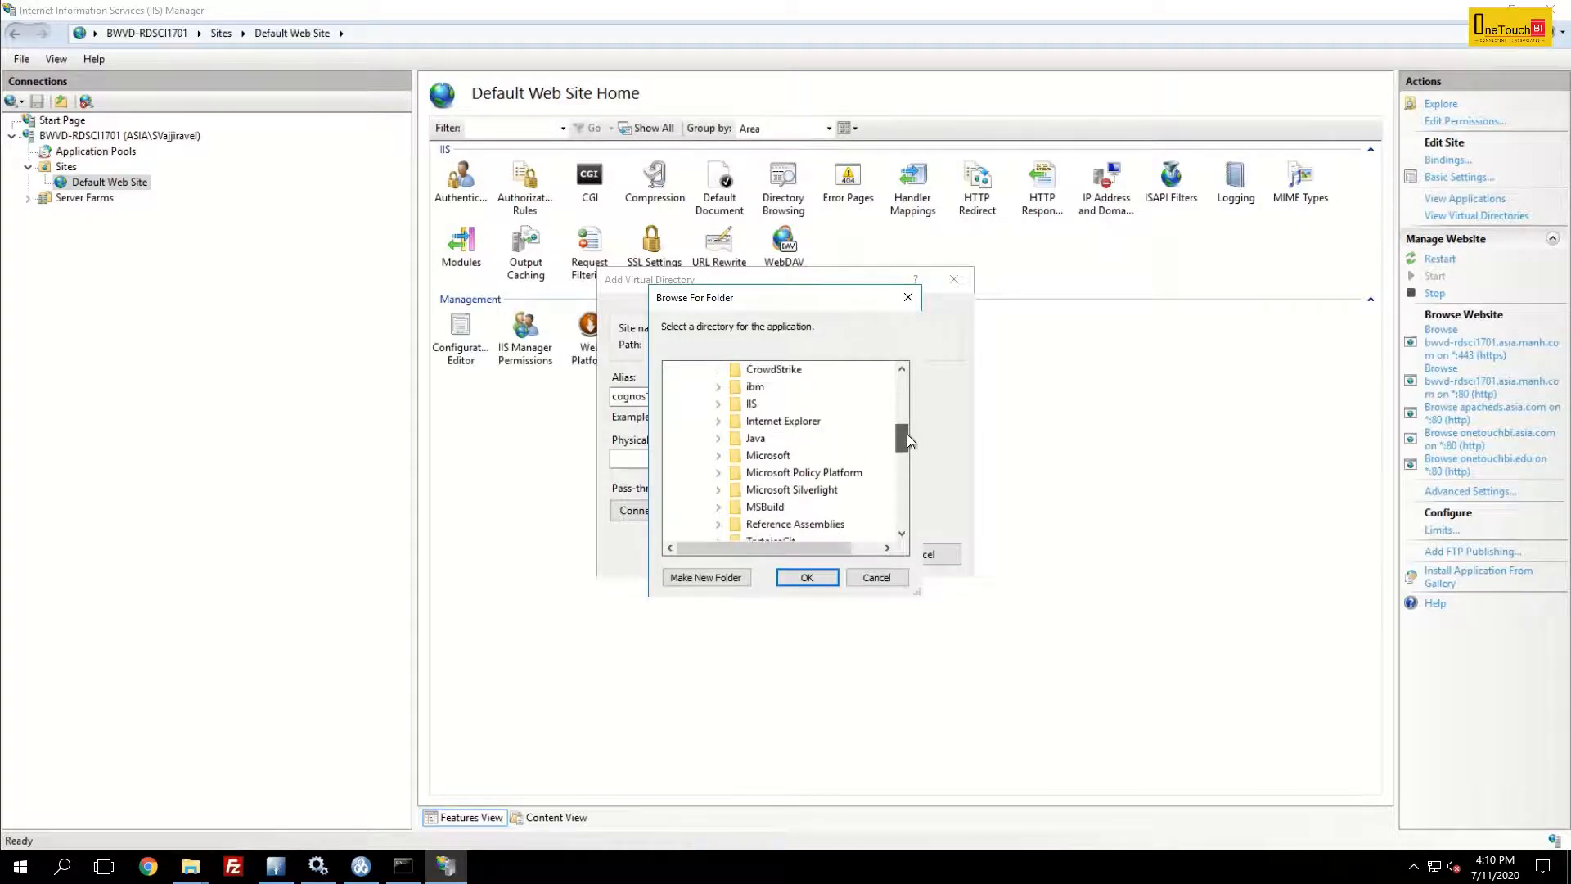
left_click(717, 387)
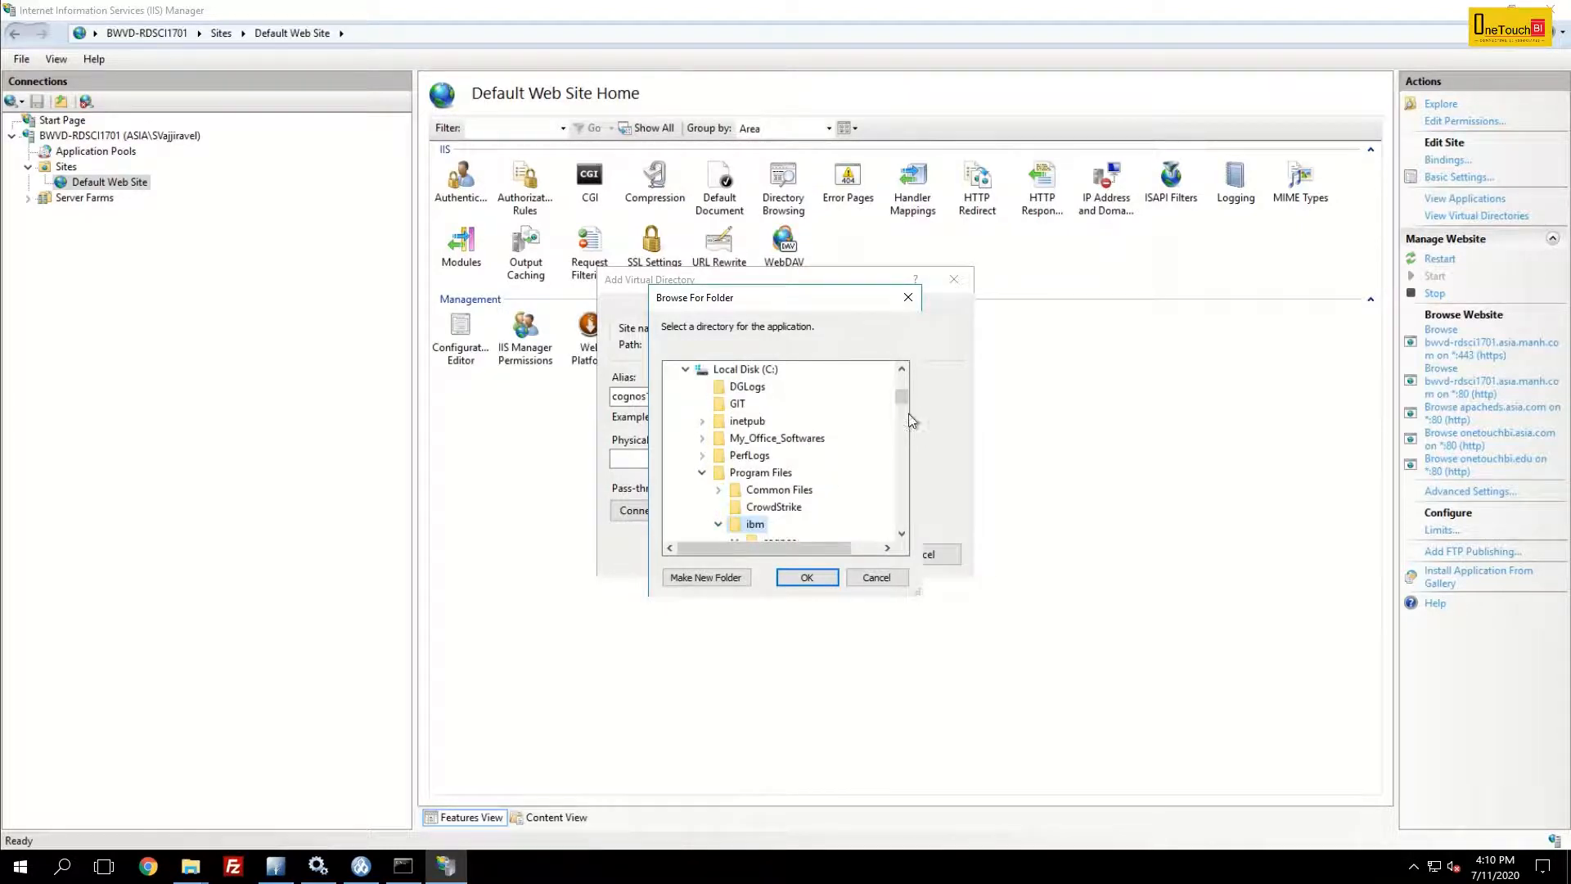
left_click_drag(905, 396, 902, 411)
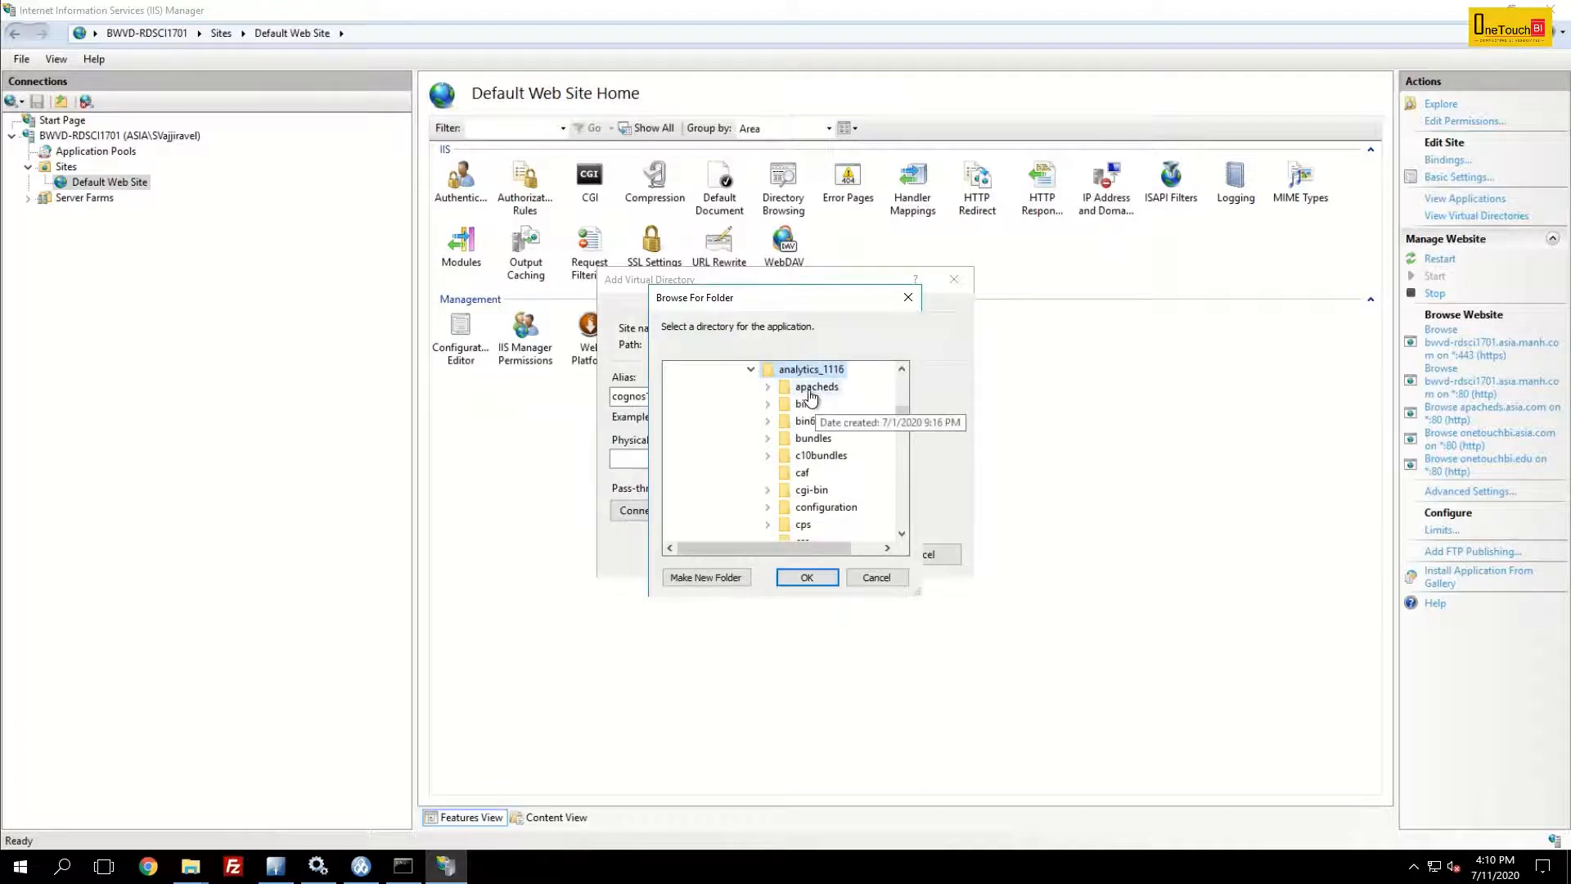
scroll(905, 474, "down", 5)
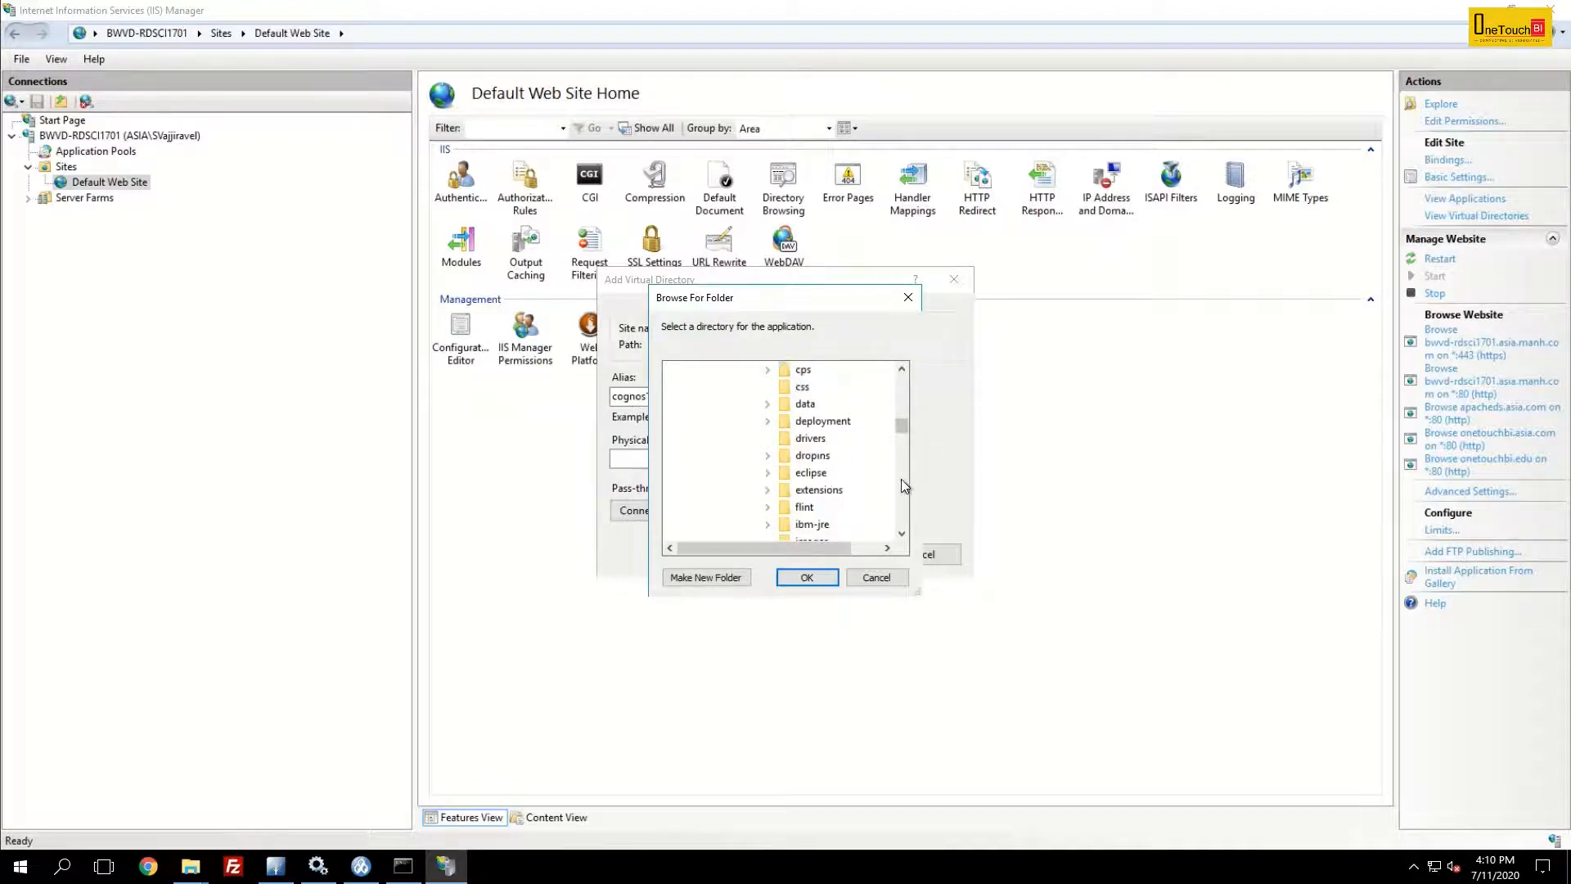
left_click_drag(908, 443, 903, 475)
double_click(825, 404)
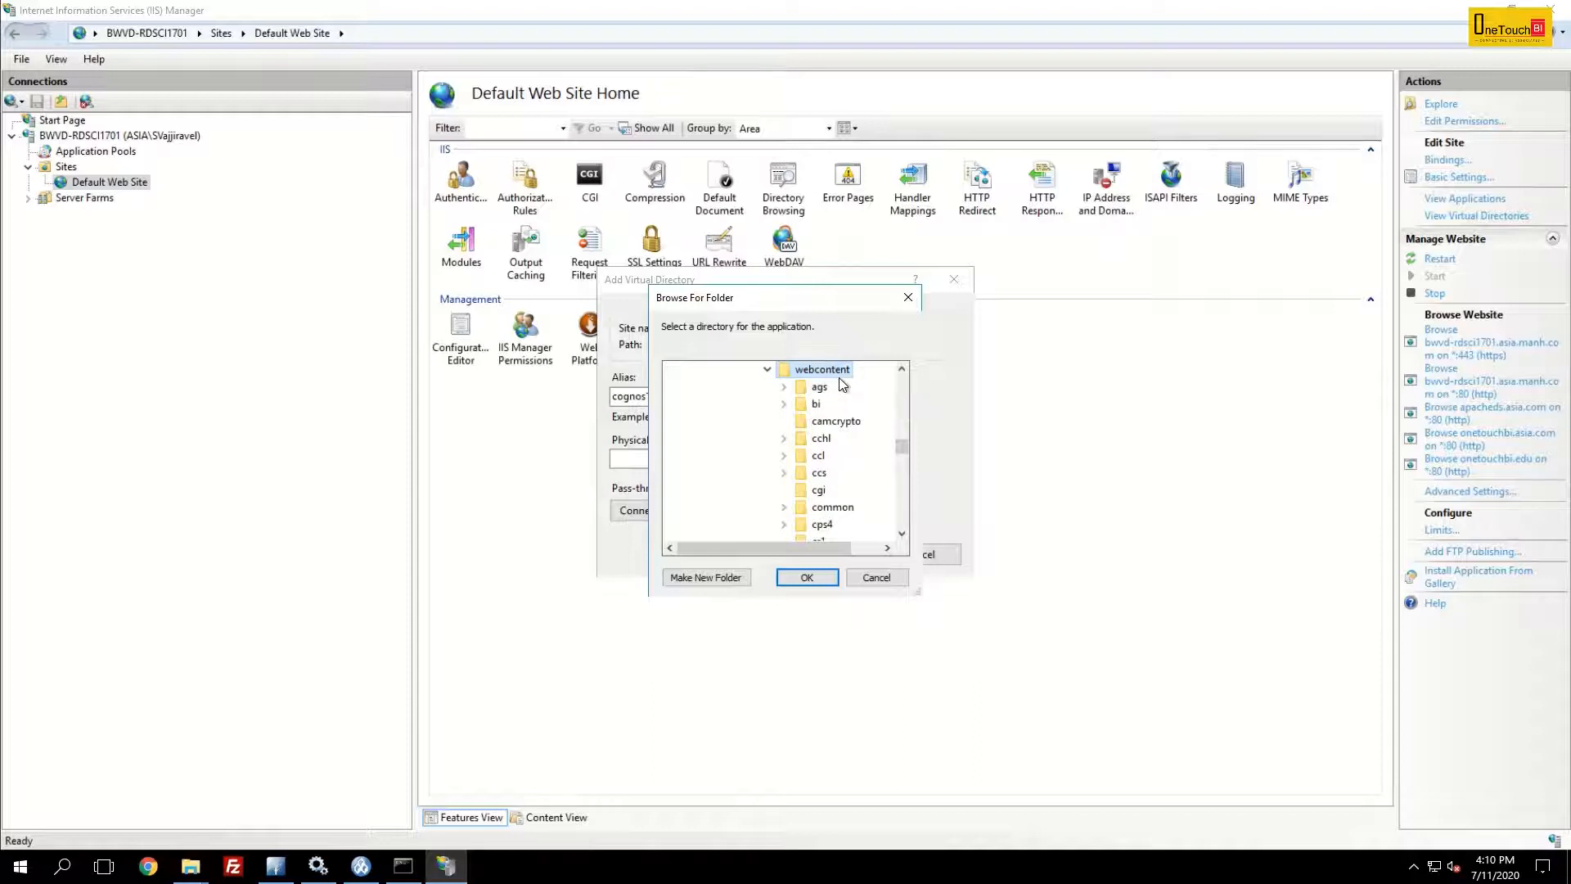
left_click(808, 577)
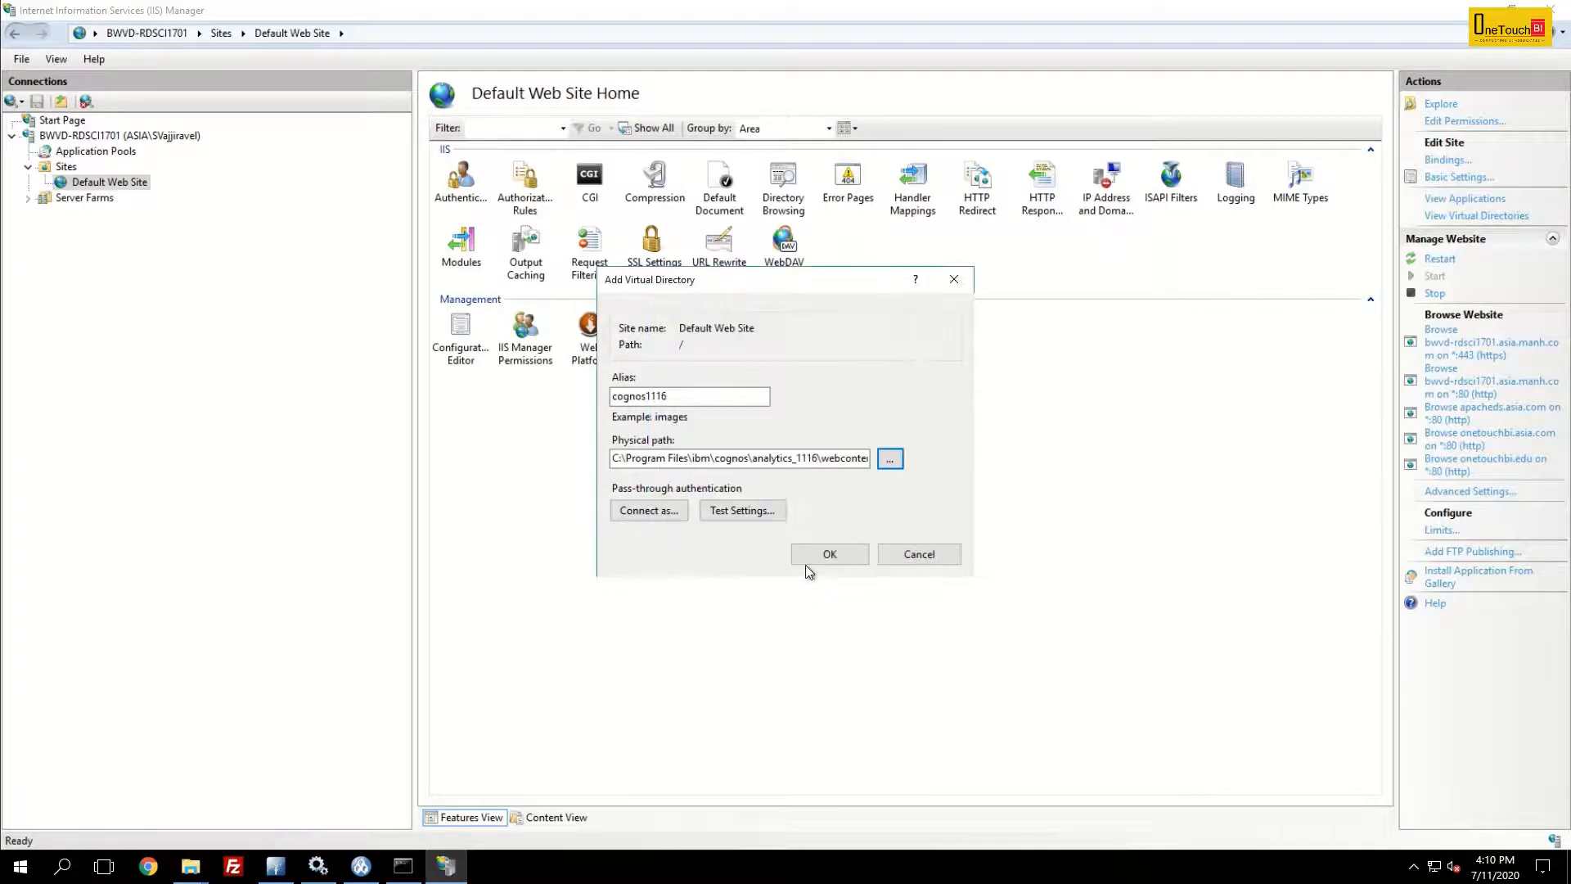
left_click(834, 555)
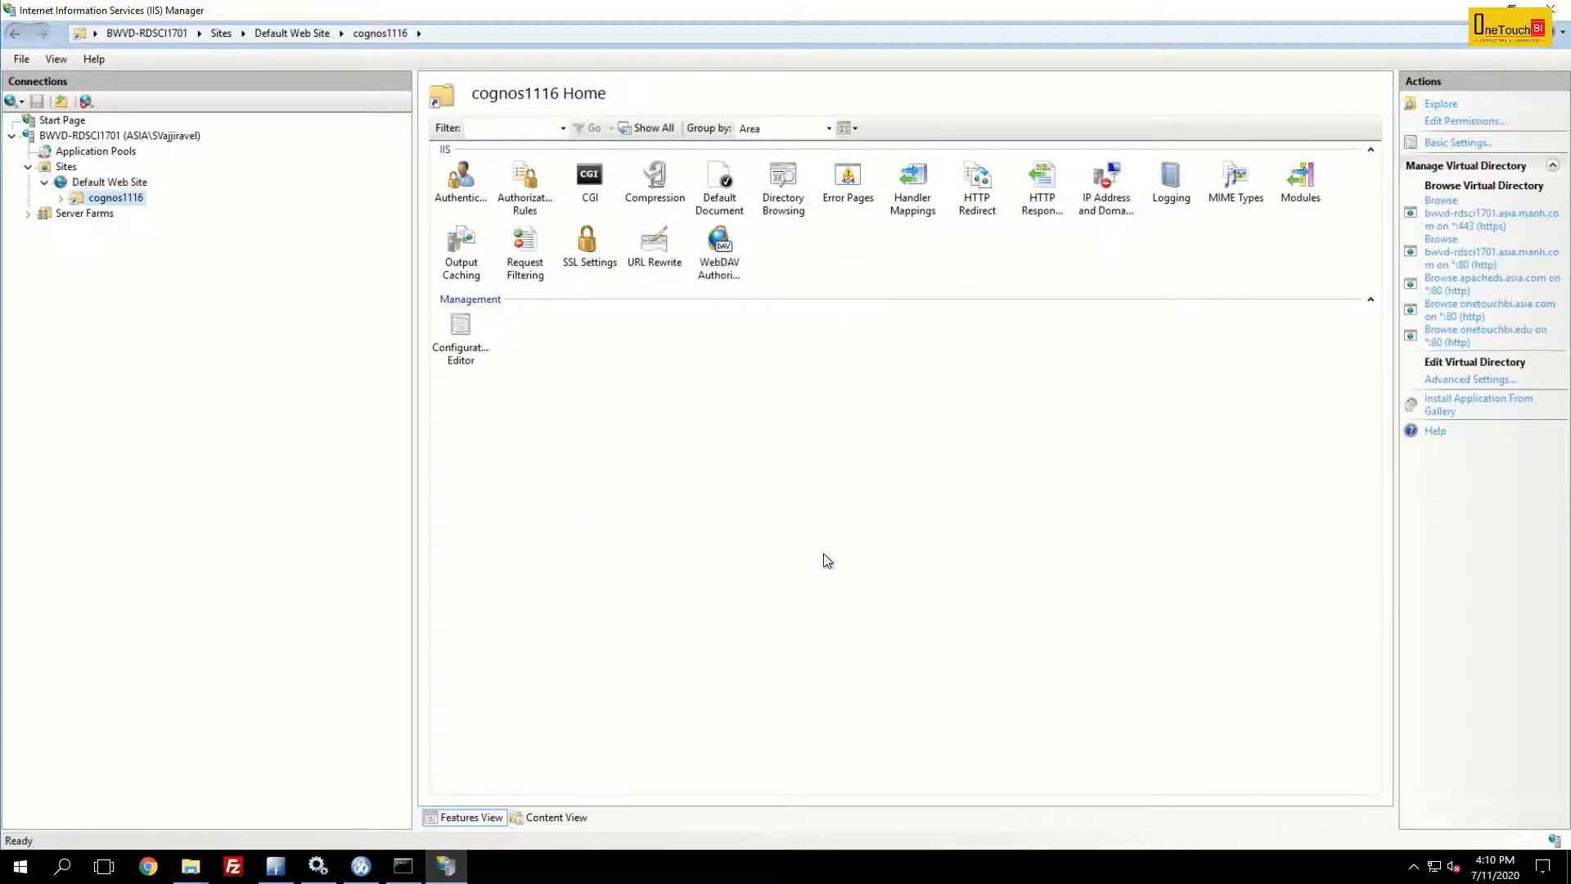
- Expand cognos1116, select its bi folder, and open URL Rewrite
left_click(61, 200)
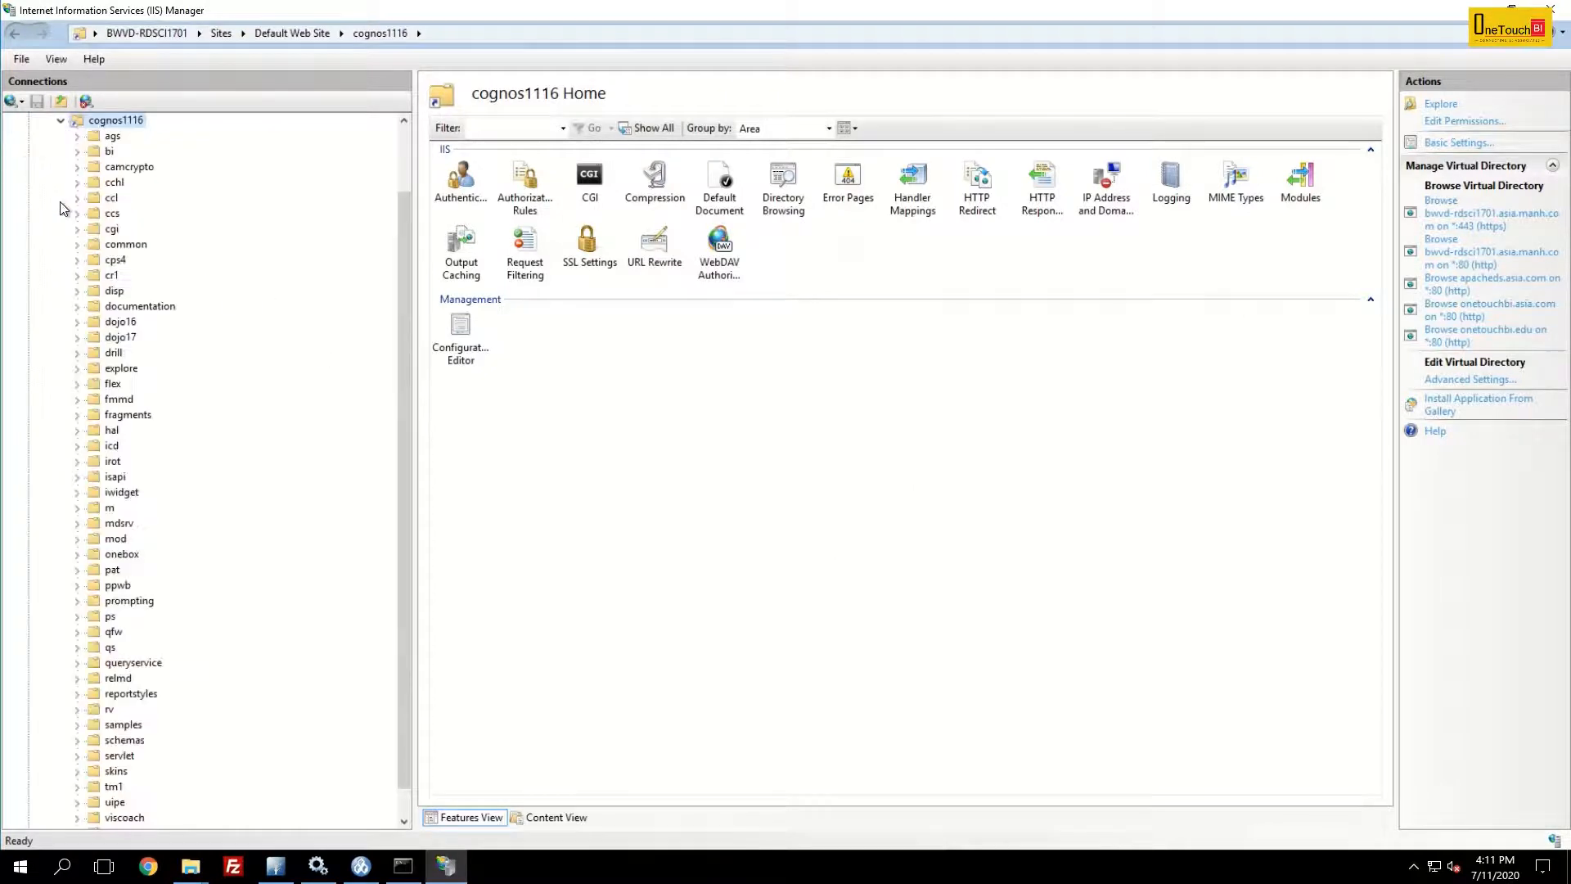
left_click(100, 155)
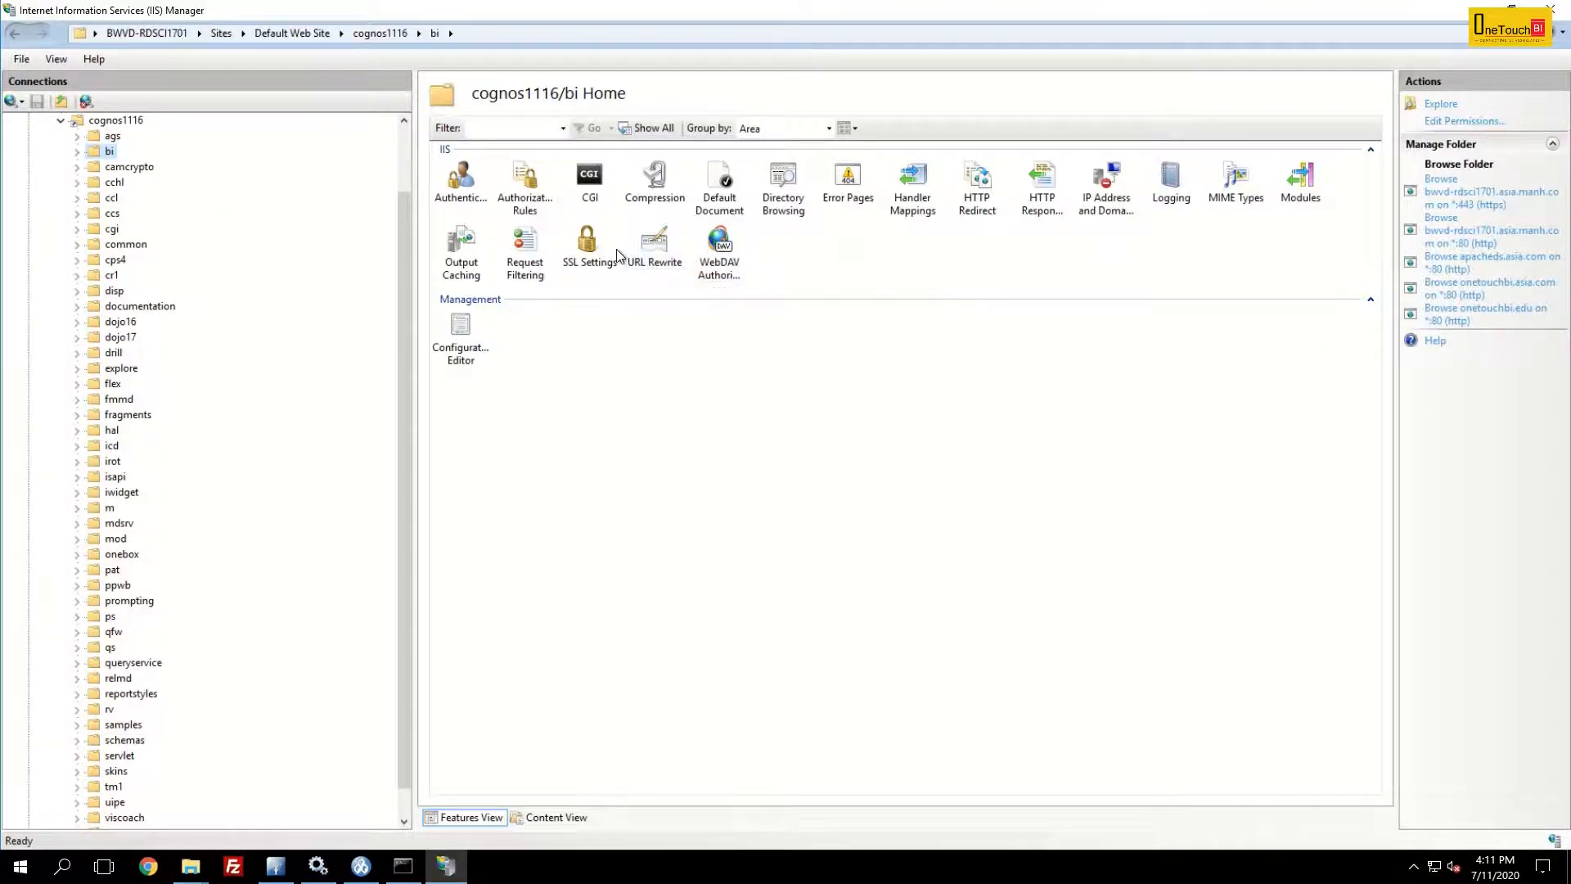
double_click(653, 242)
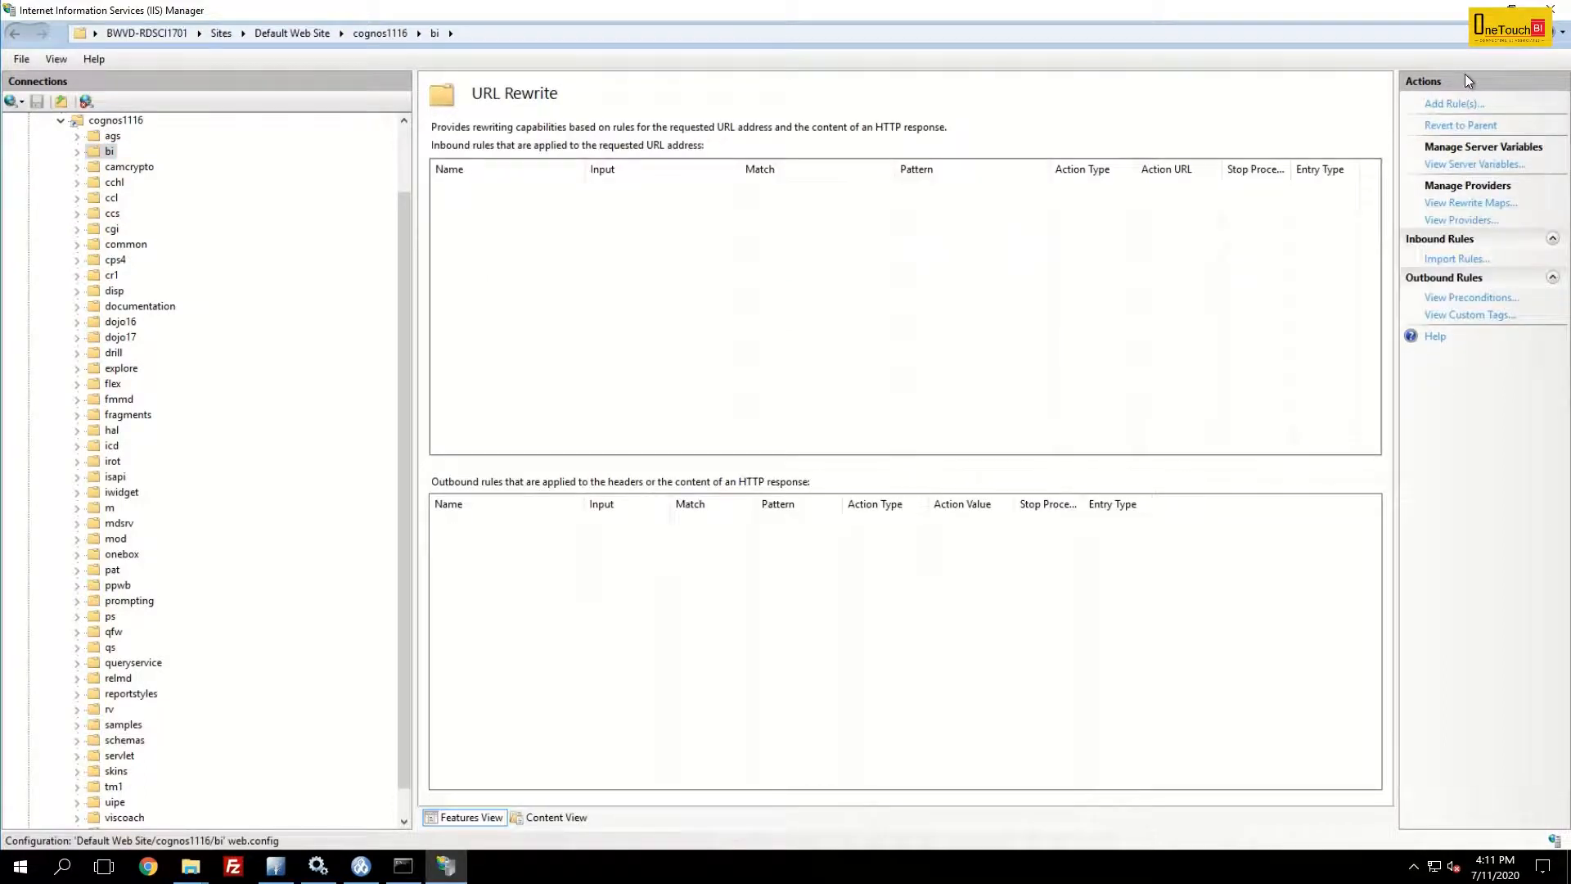
- Add HTTP_X_BI_PATH as an allowed server variable, then return to the URL Rewrite rules
left_click(1479, 164)
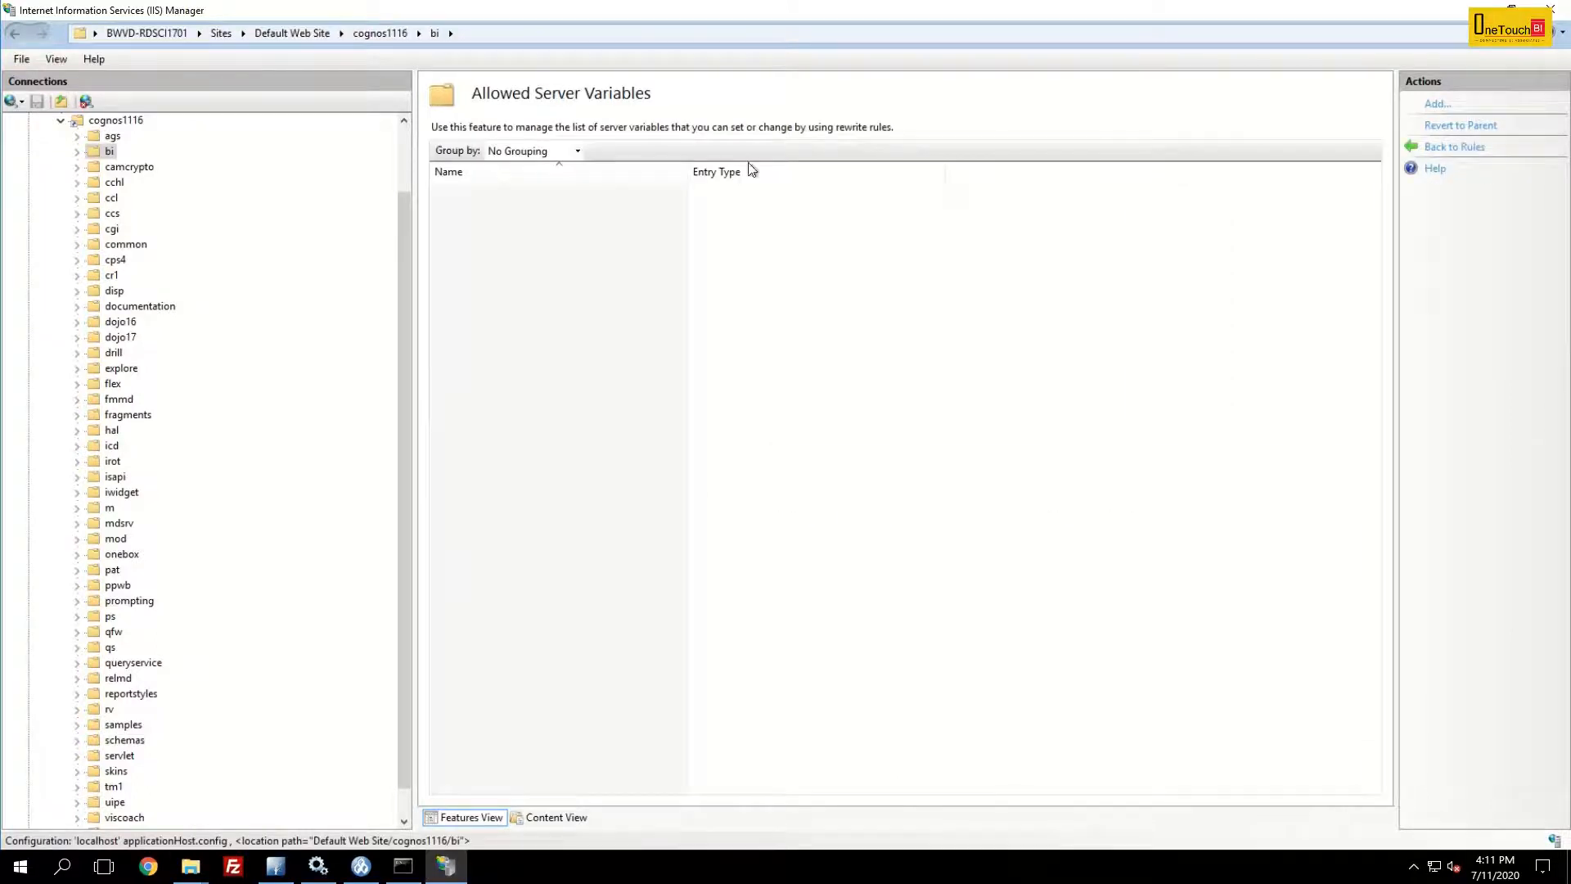
left_click(1438, 107)
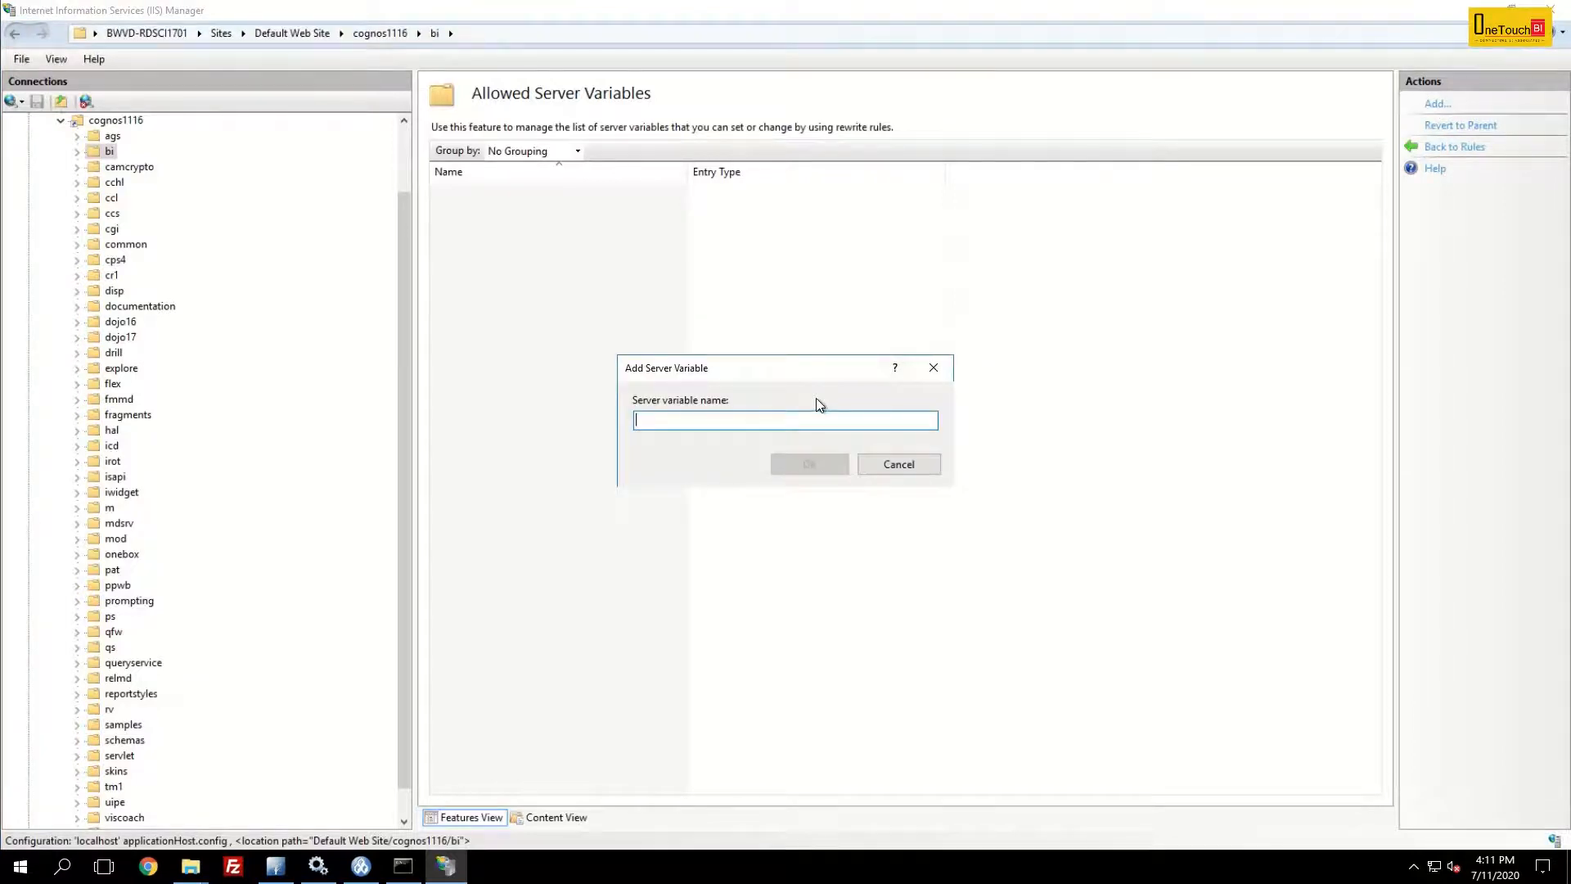
type("HT")
type("TP_X")
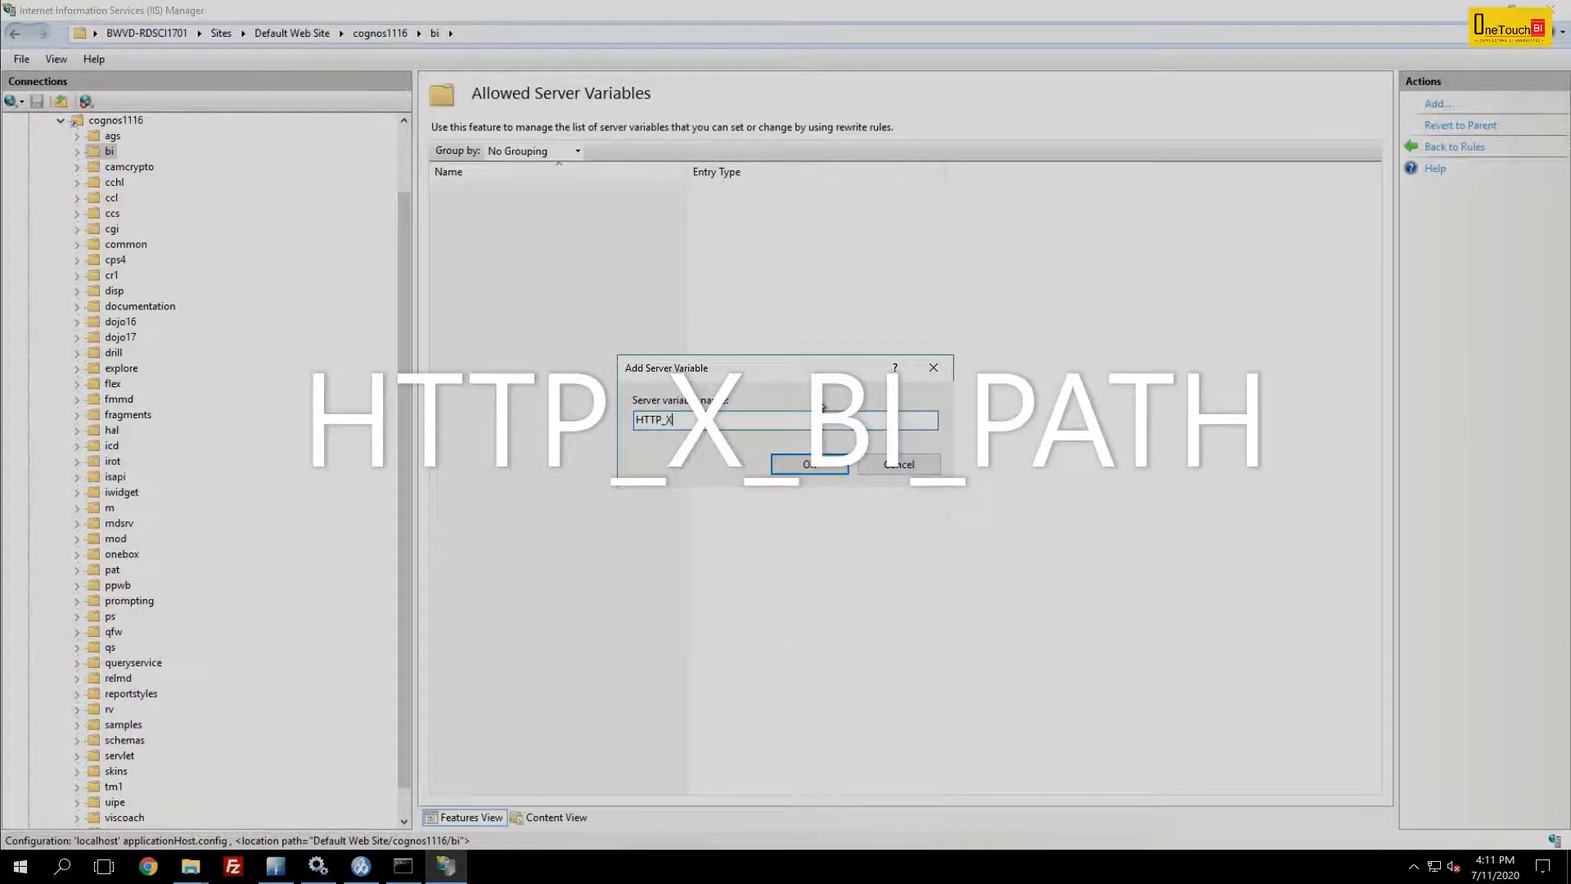
type("_BI_PATH")
double_click(649, 420)
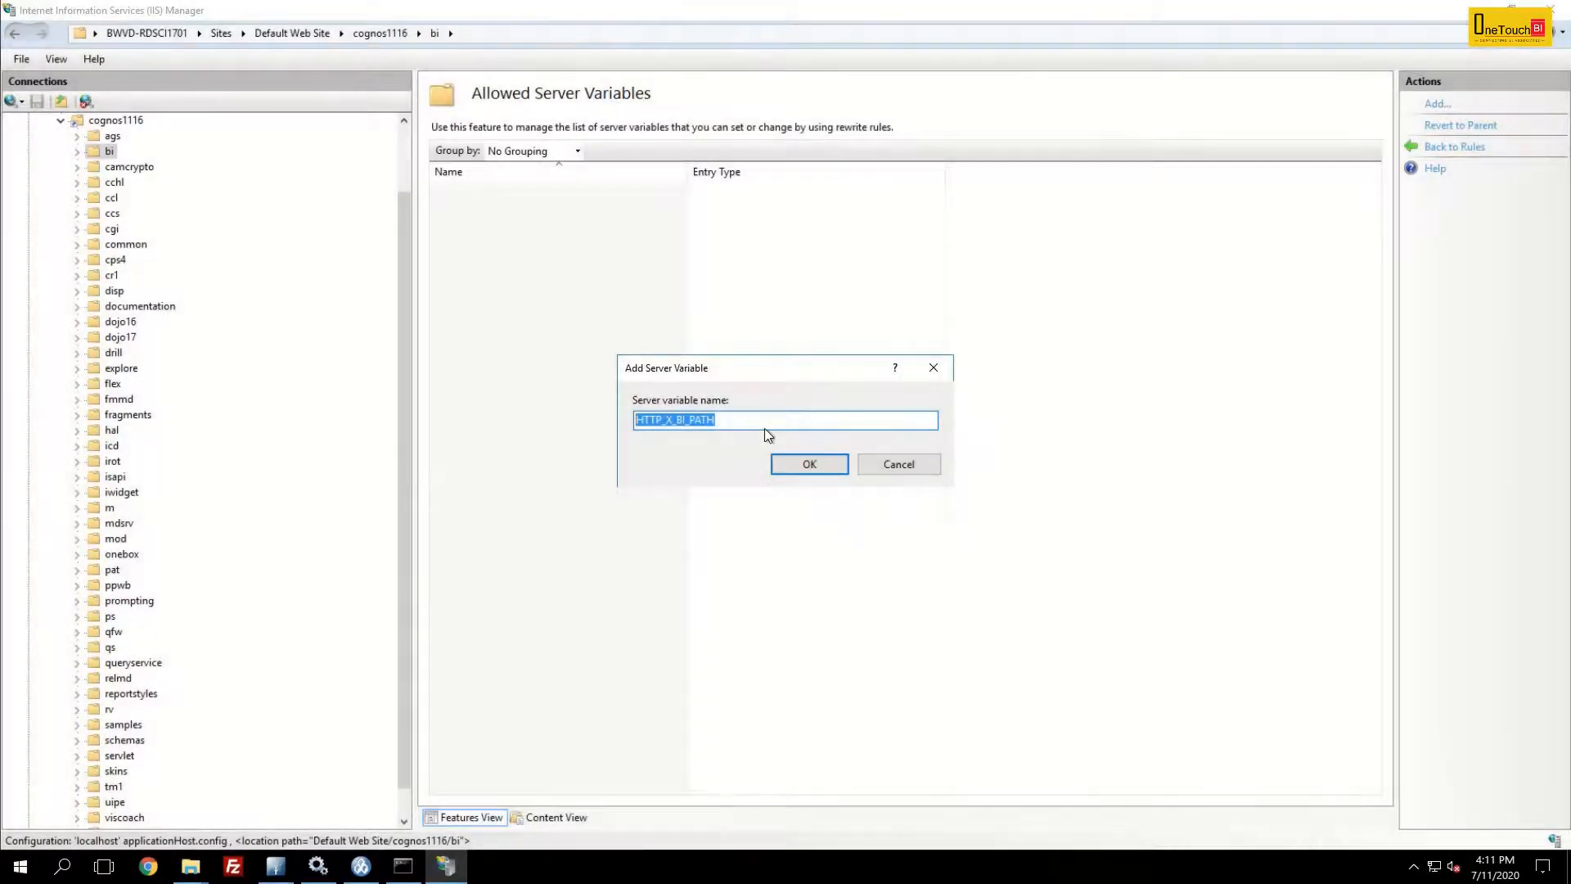
left_click(810, 465)
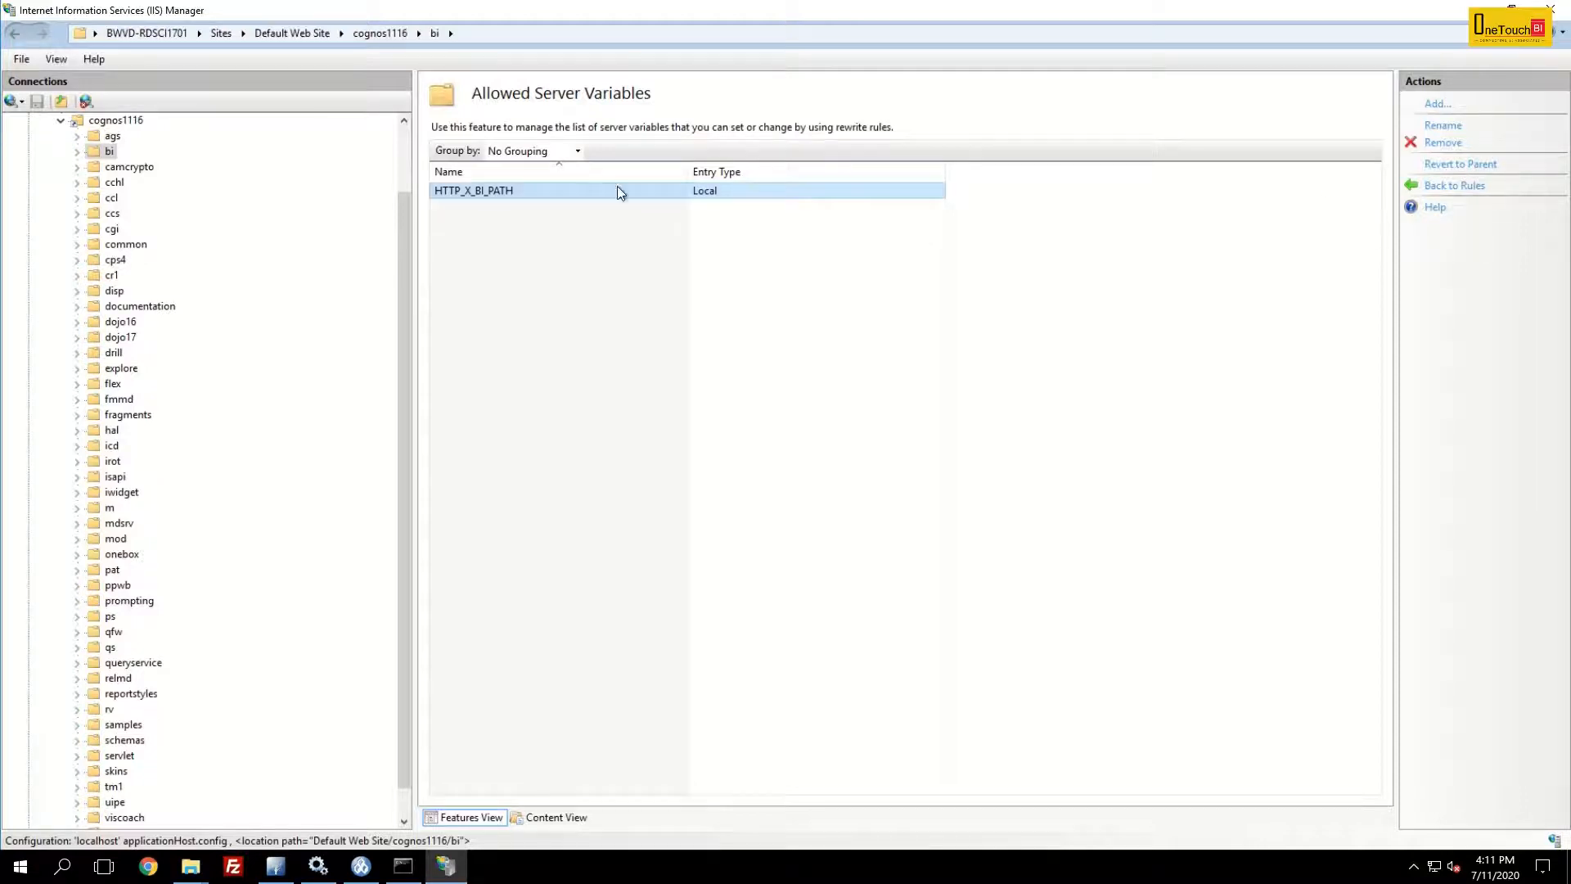
left_click(514, 190)
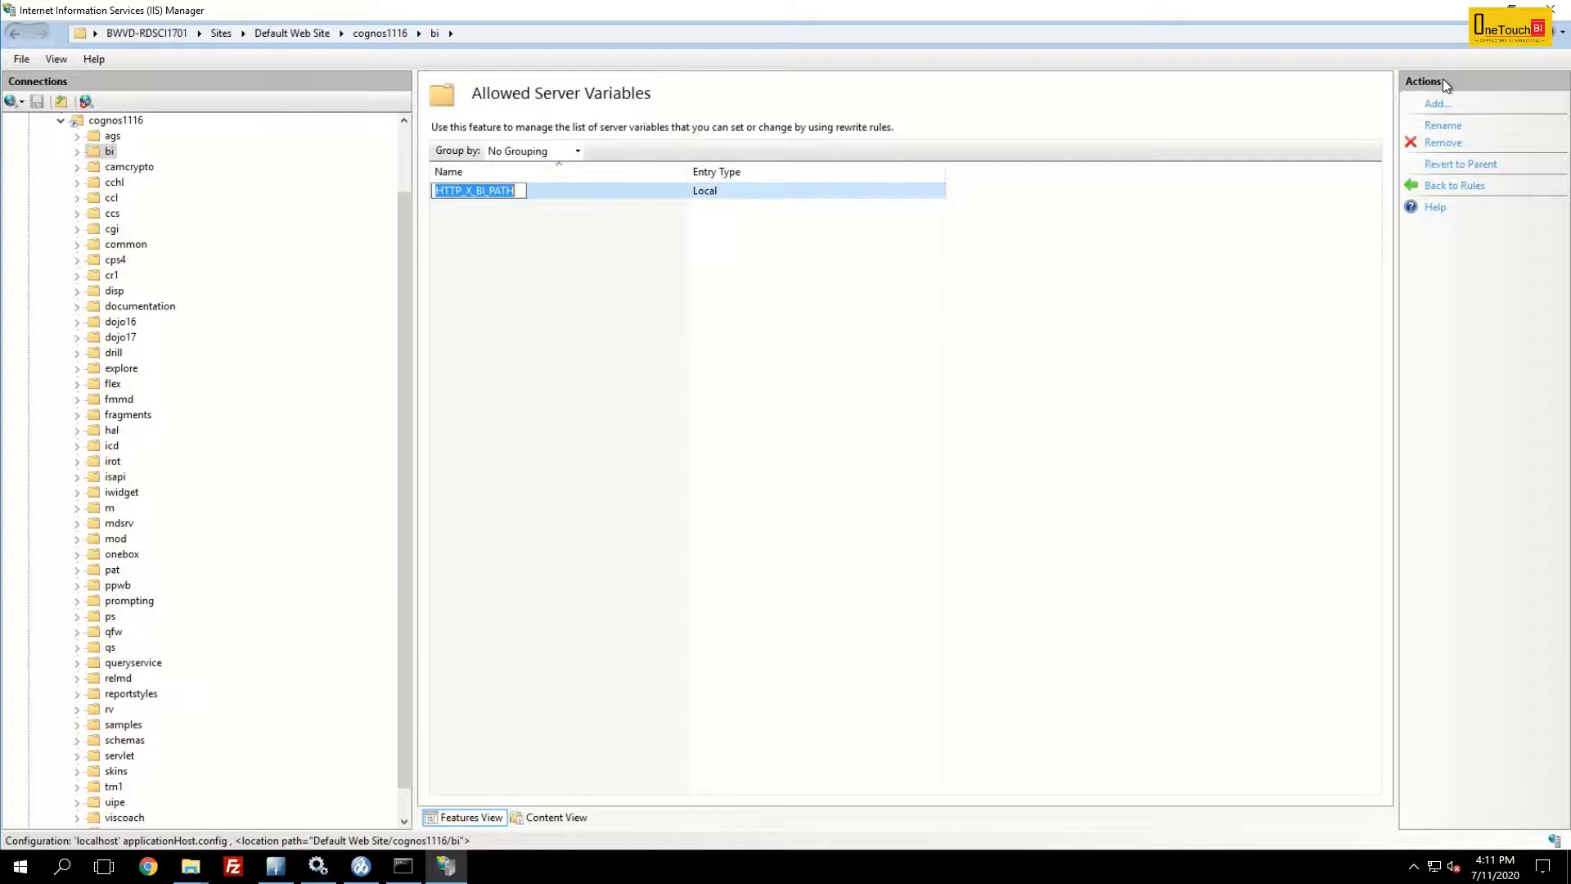
left_click(1450, 185)
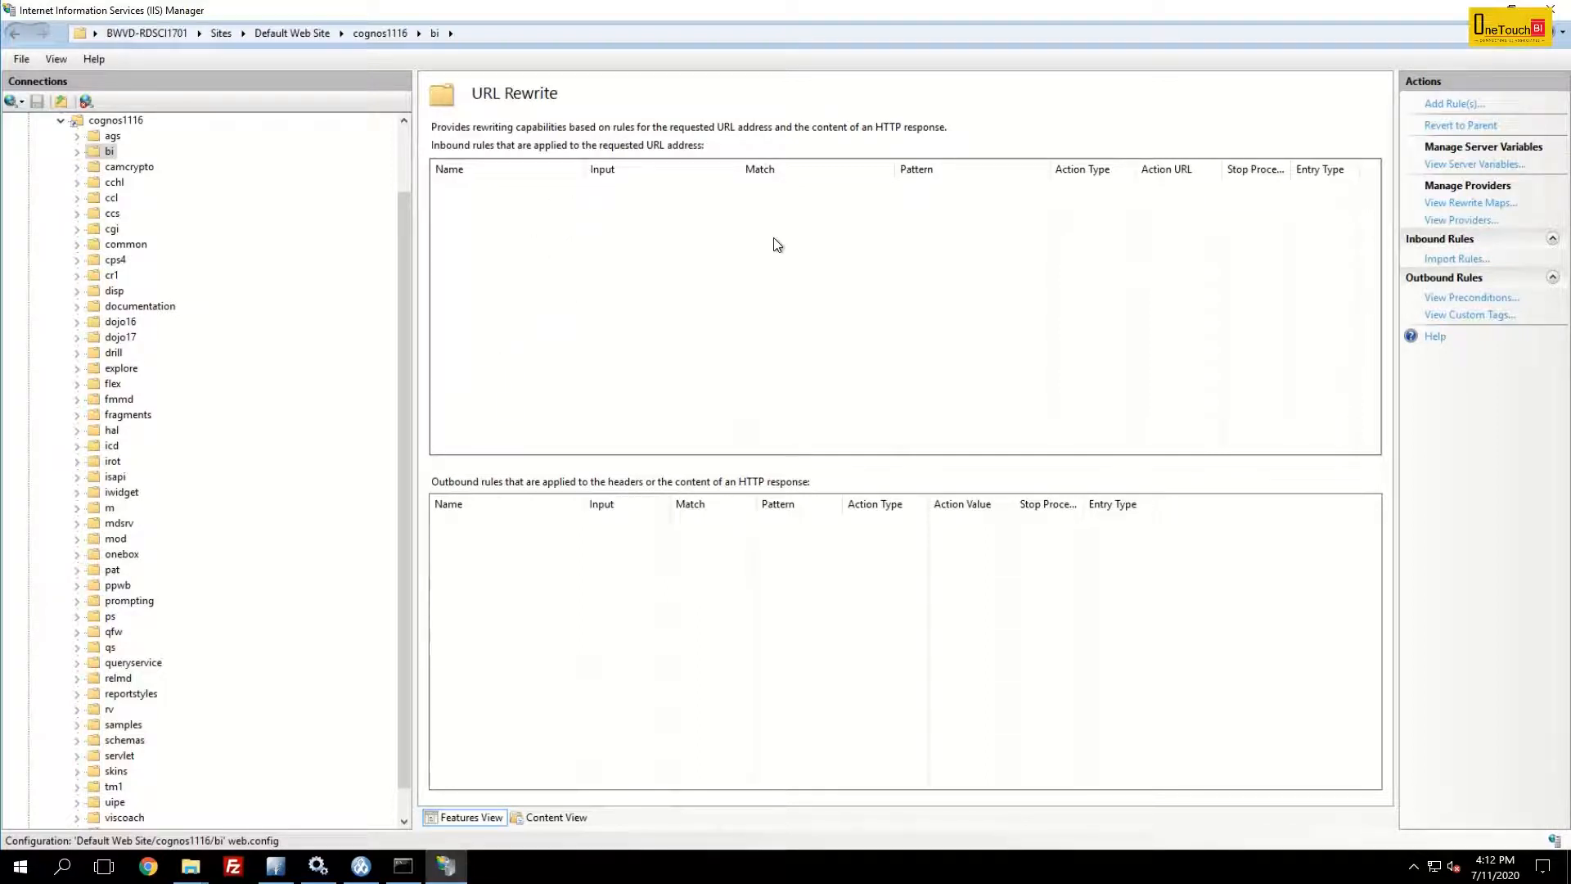
- Add a Reverse Proxy rule forwarding requests to onetouchbi.edu:9300/bi/
left_click(1456, 103)
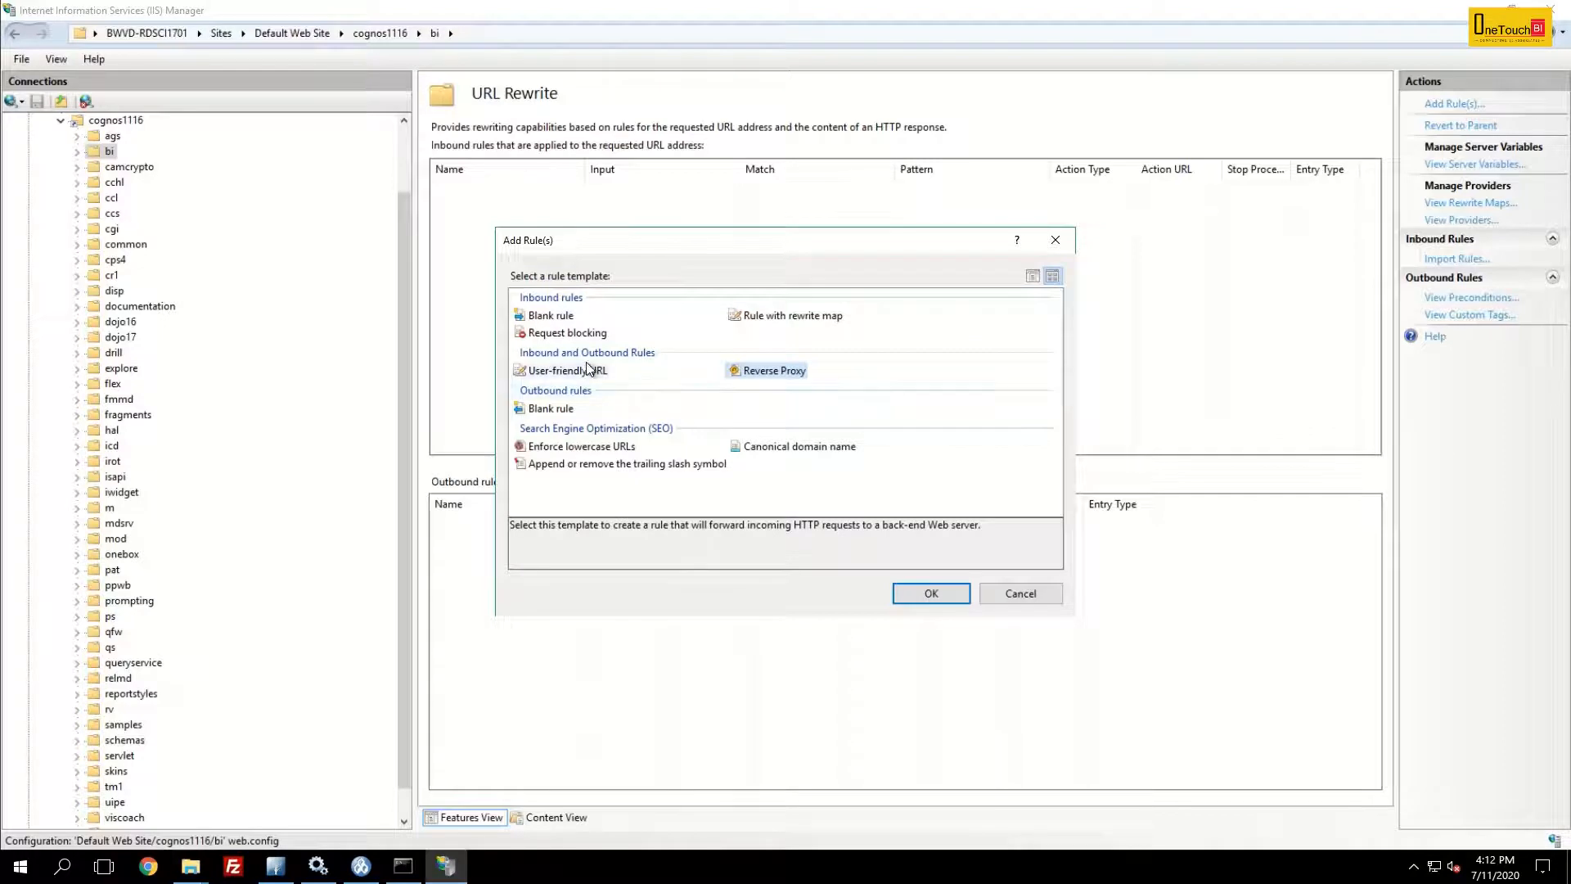
double_click(773, 371)
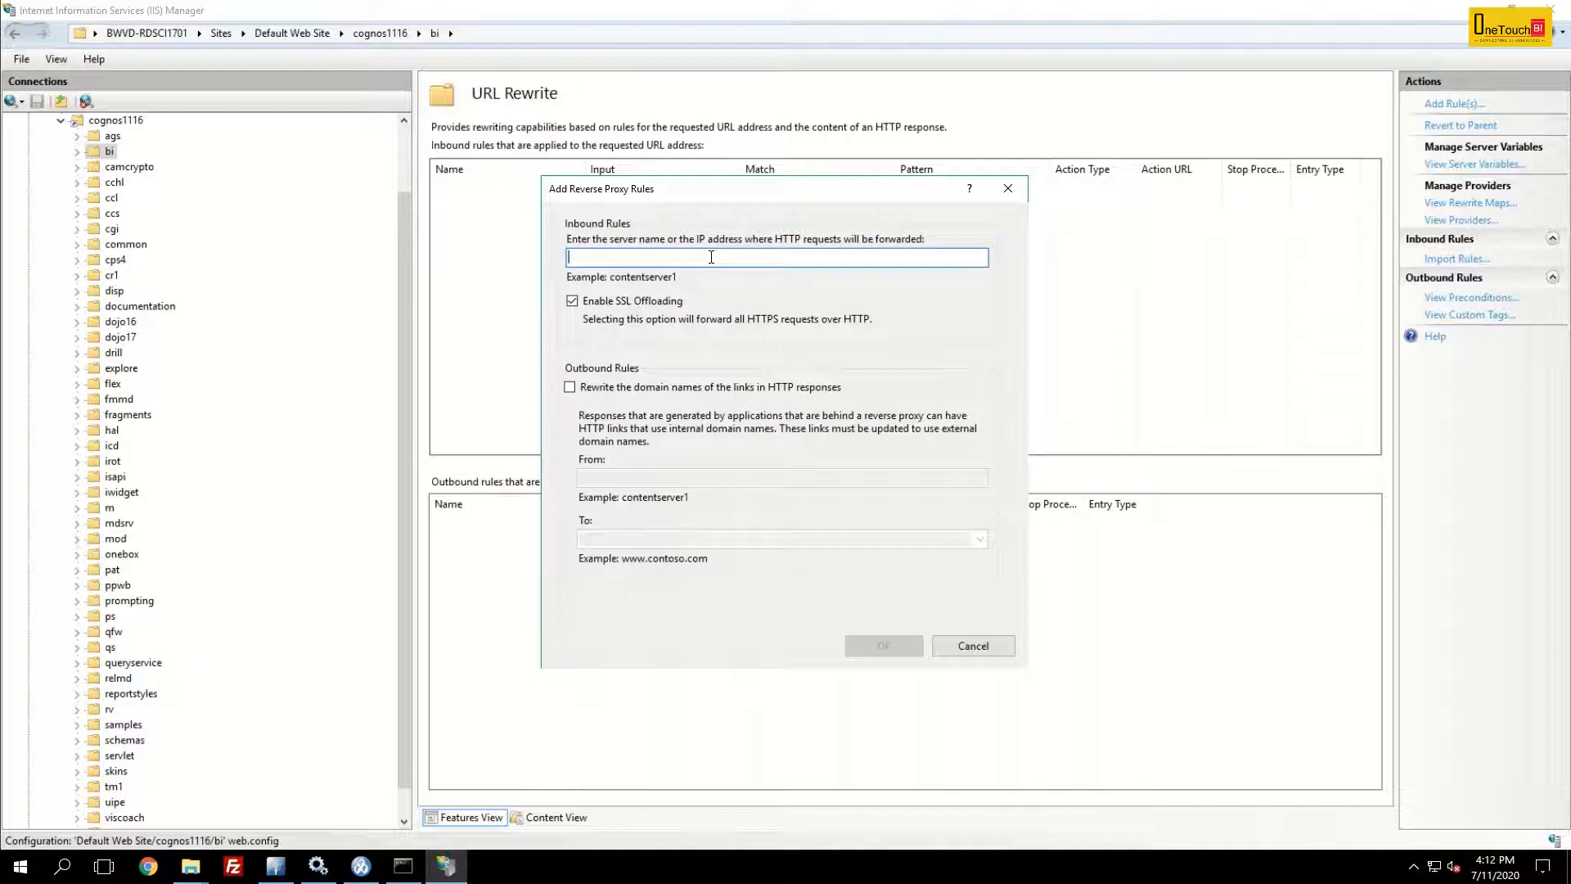
type("onetouchbi.edu")
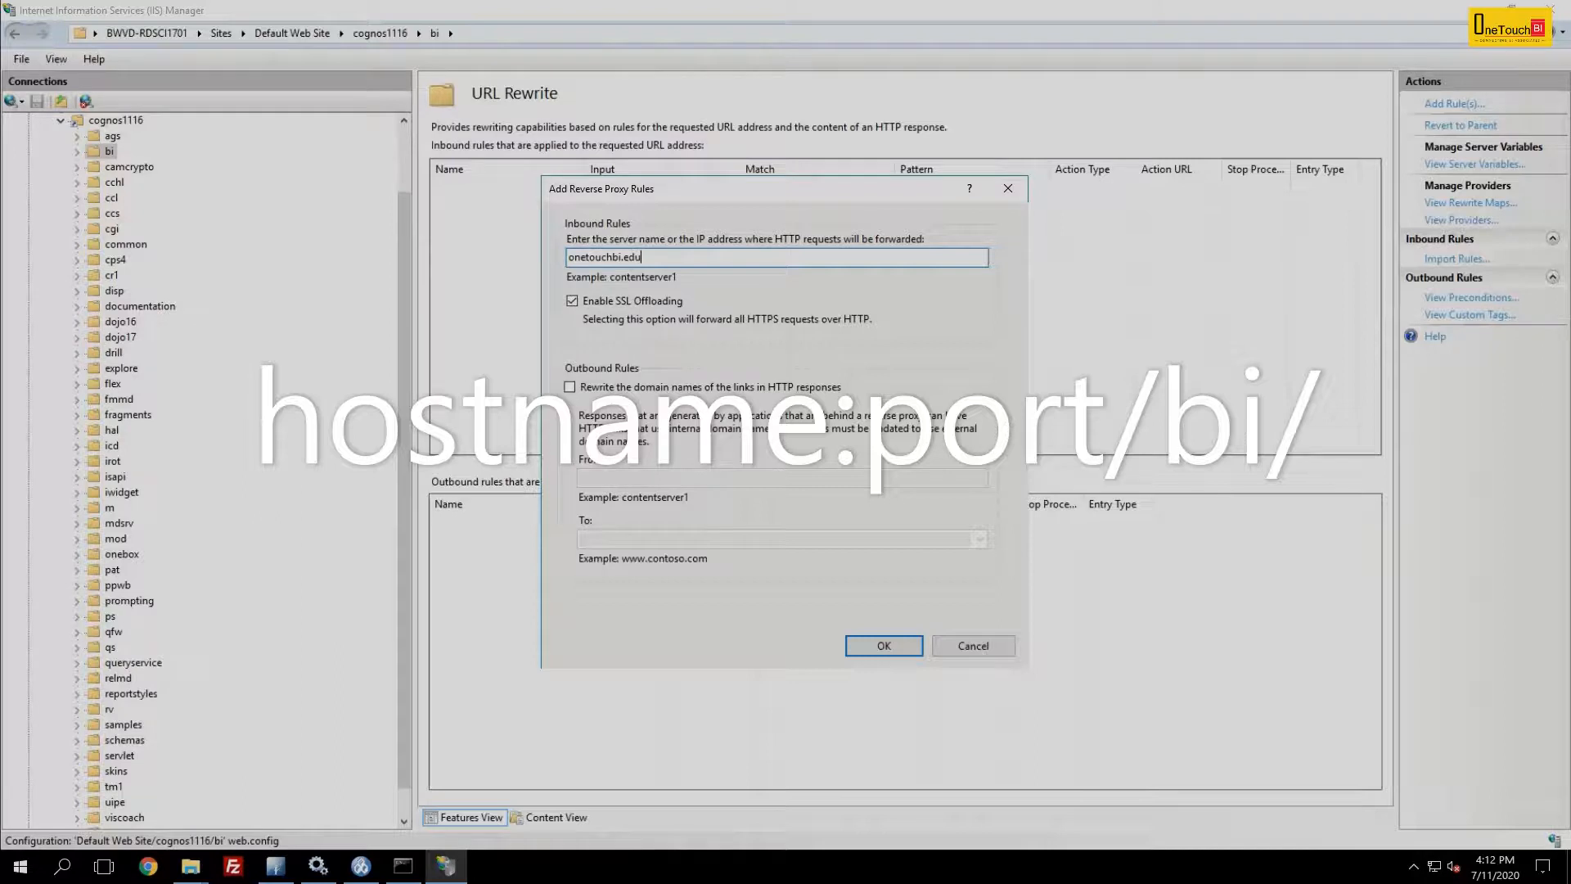
type(":9300")
type("/bi")
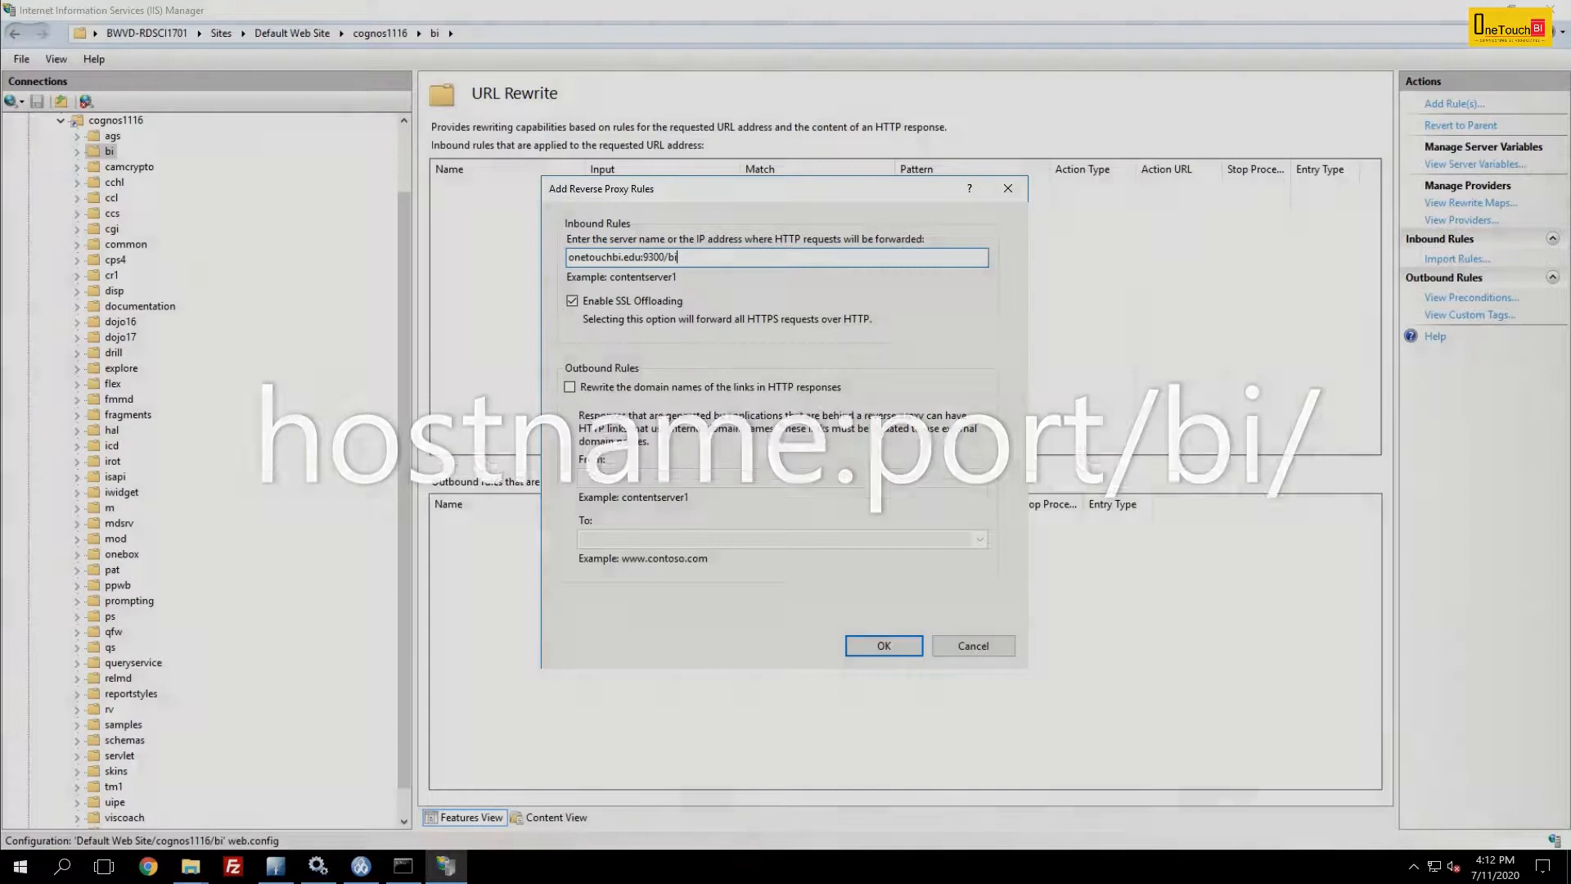
type("/")
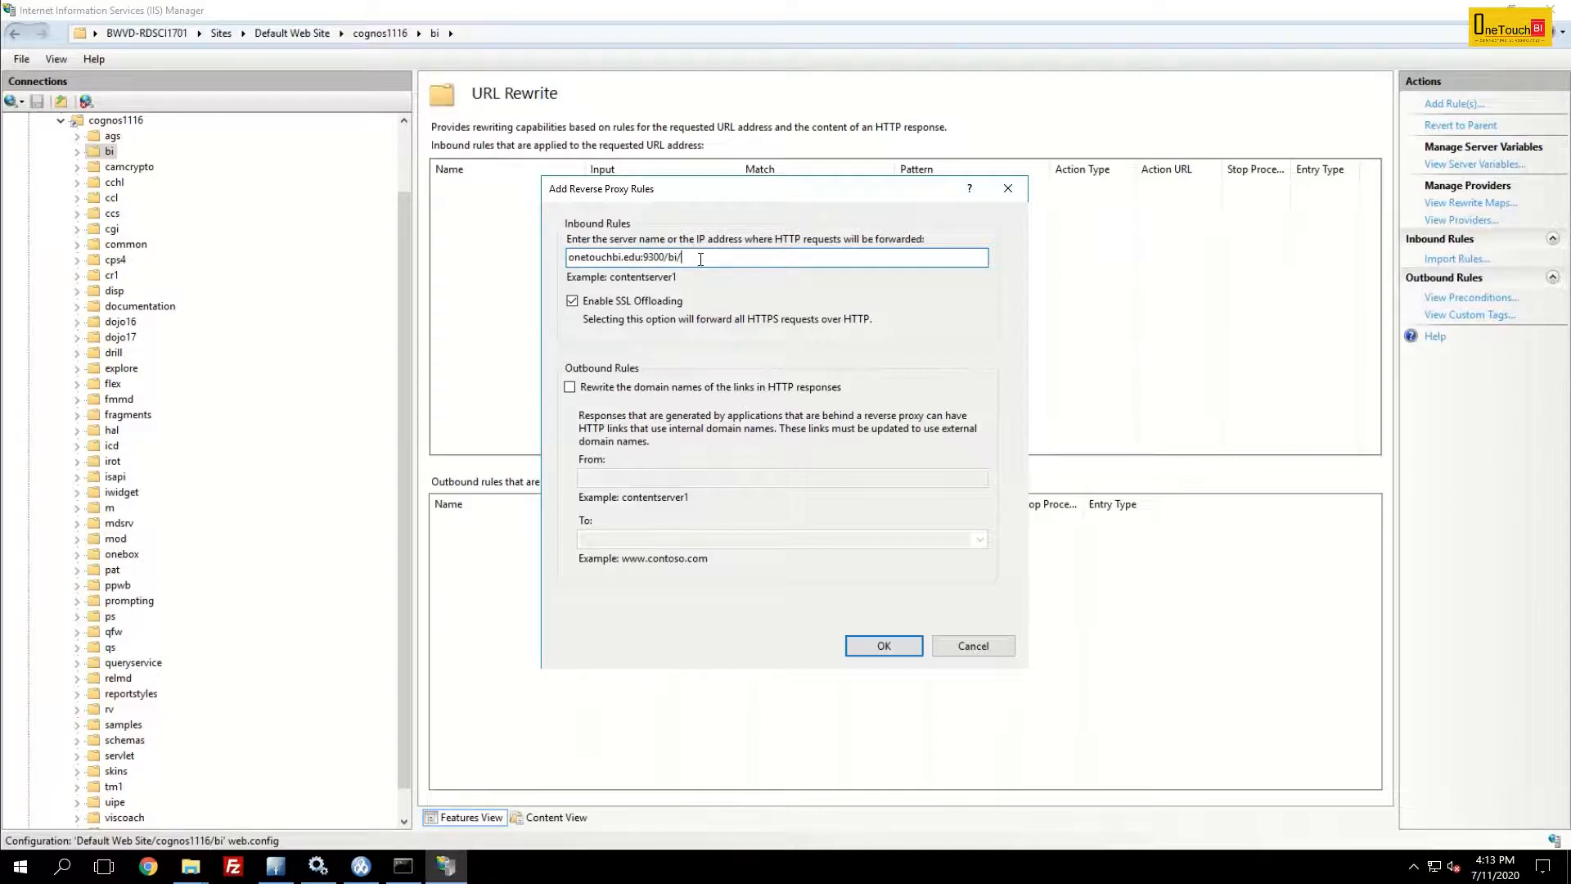
left_click(890, 645)
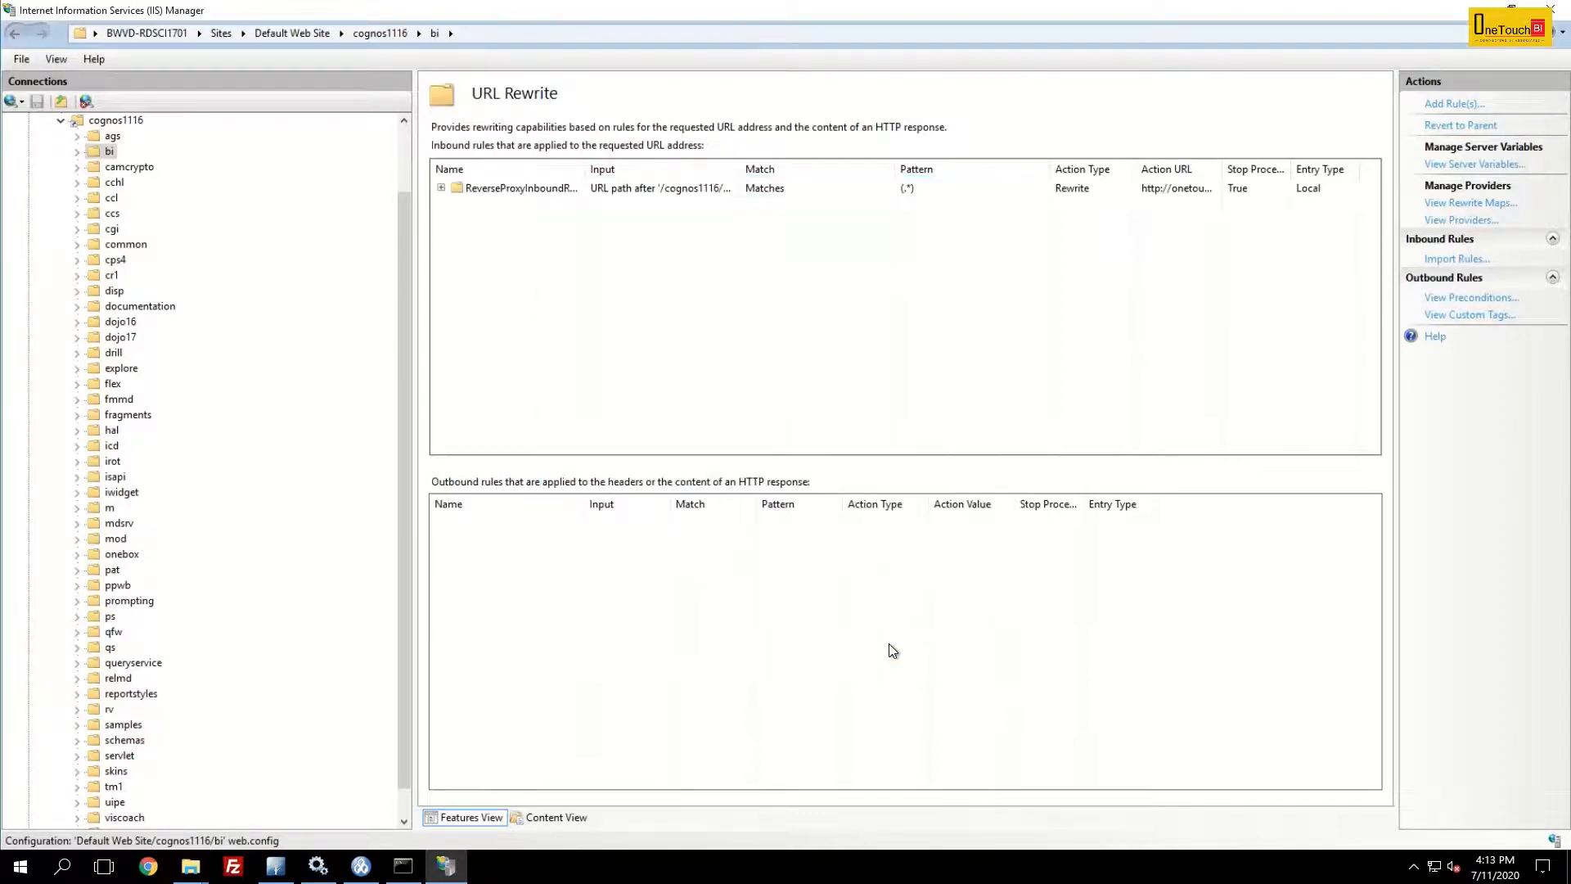
- Edit the new inbound rule and add server variable HTTP_X_BI_PATH with value /cognos1116/bi/v1
double_click(538, 188)
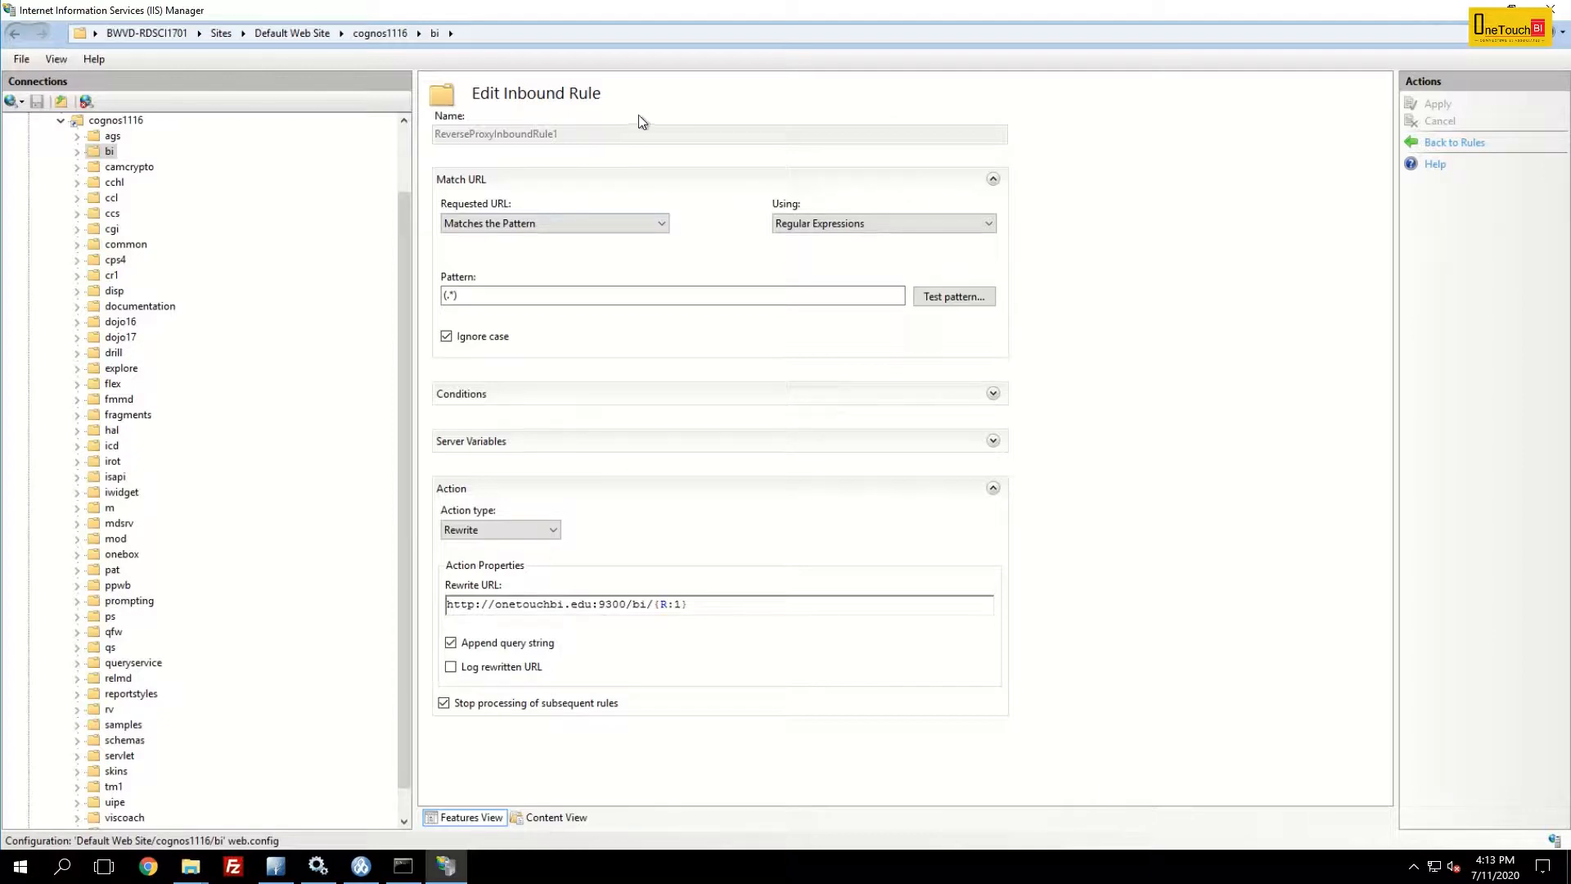
left_click(993, 442)
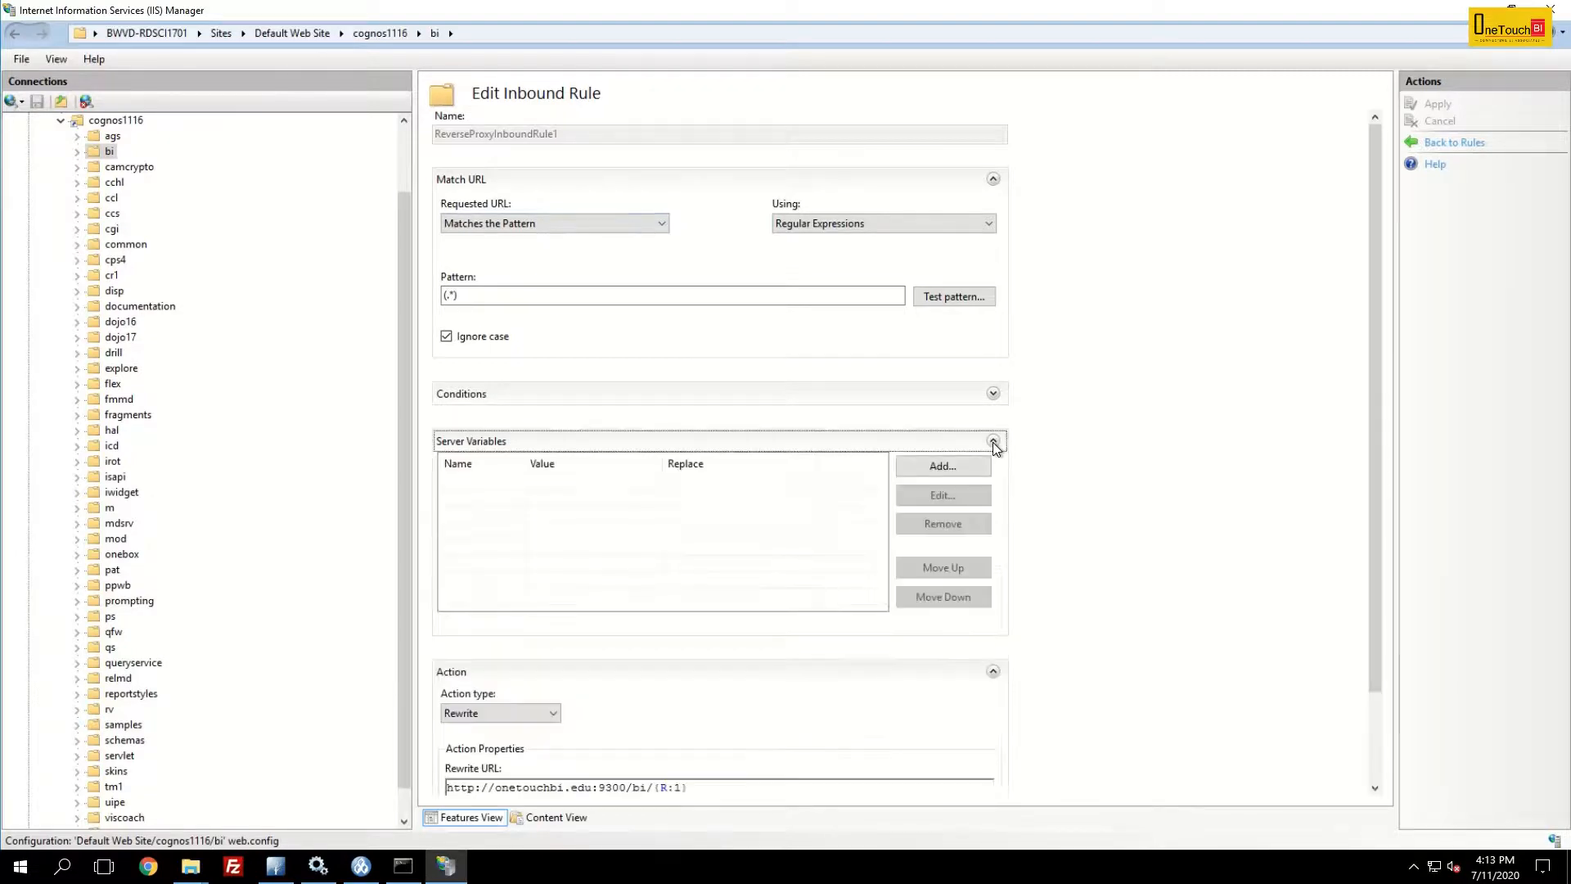
left_click(938, 468)
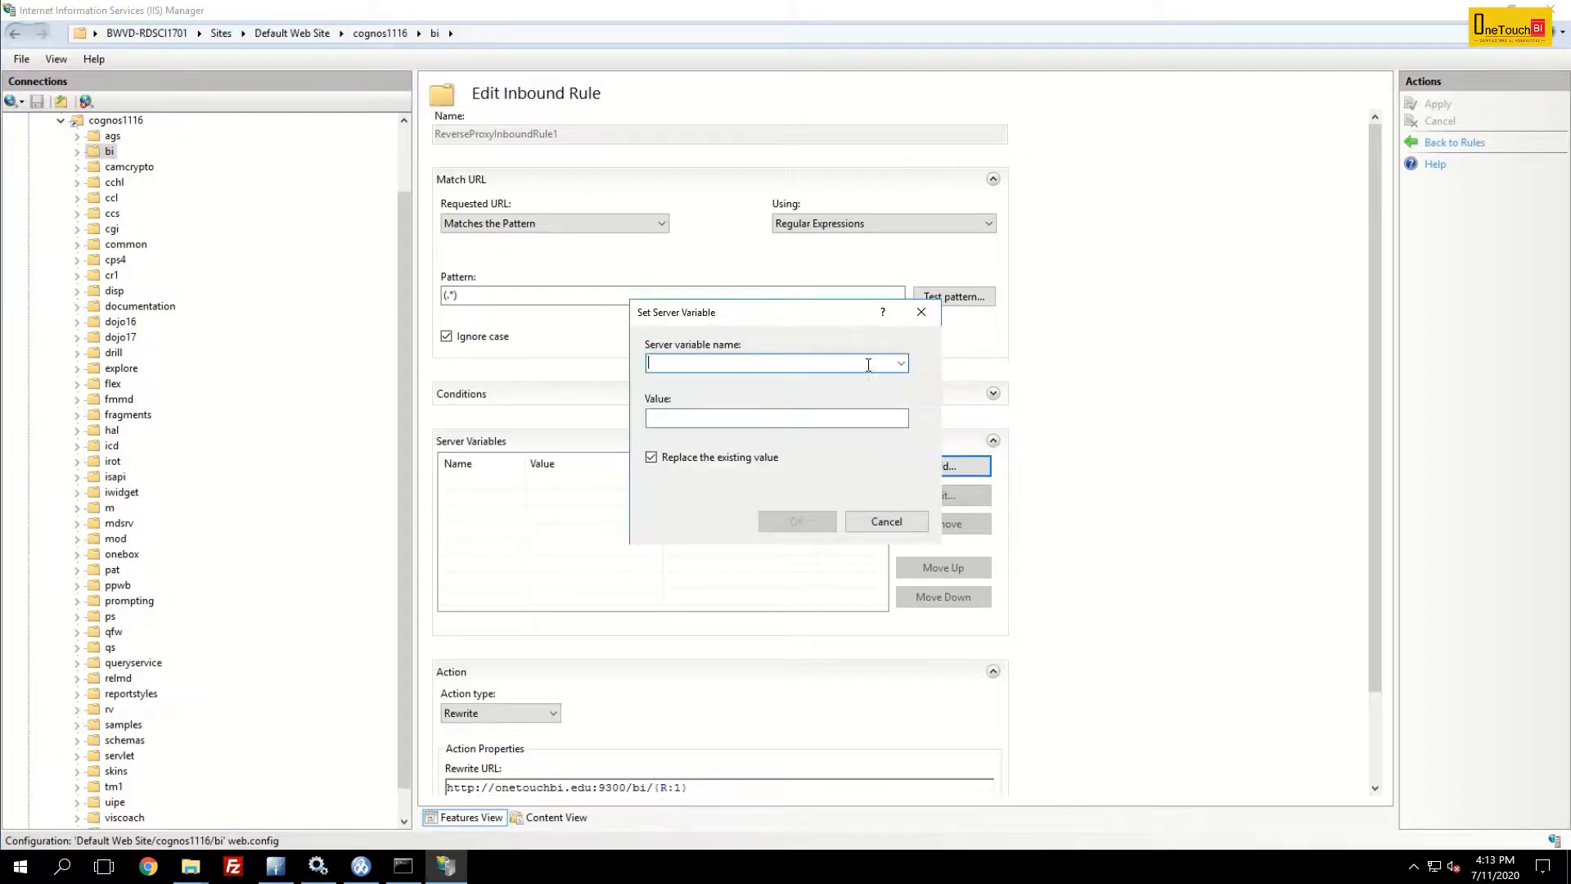
left_click(903, 361)
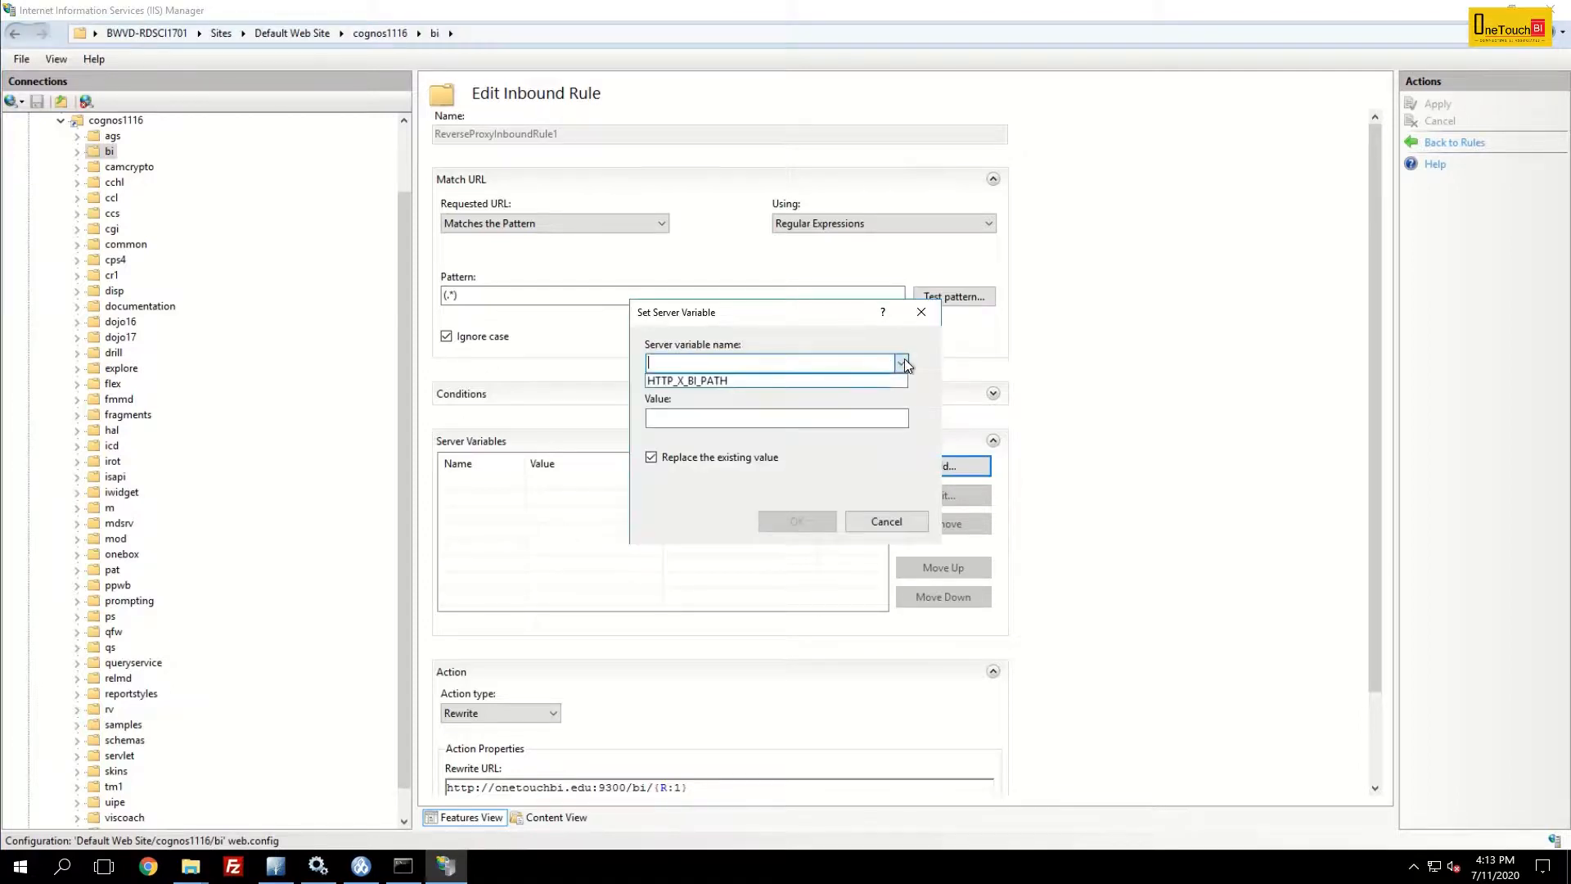
left_click(797, 379)
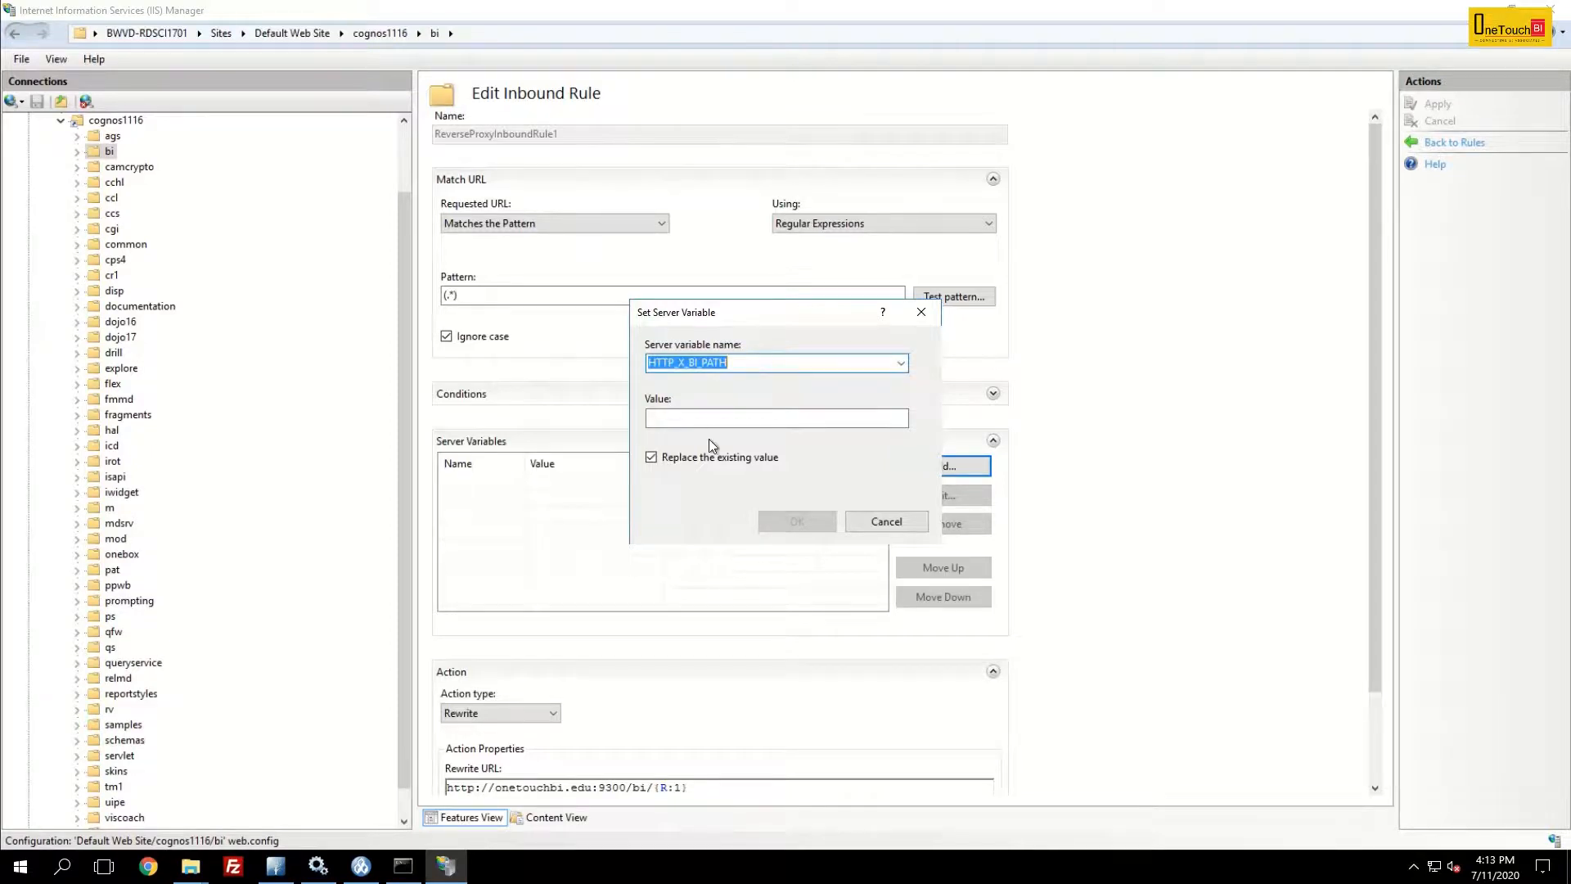
left_click(725, 419)
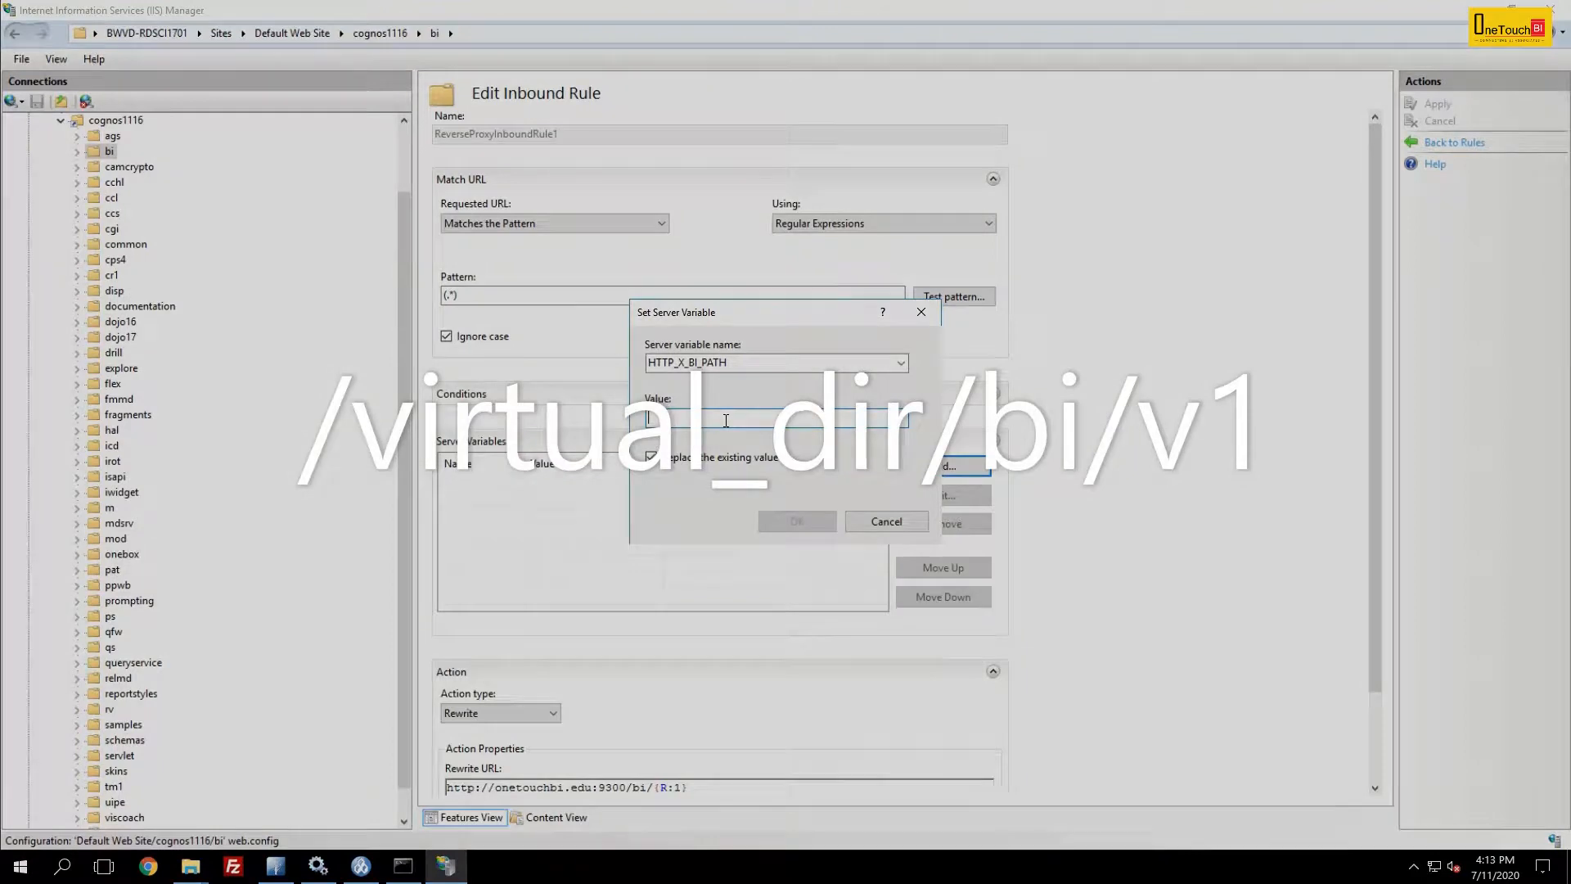
type("cognos")
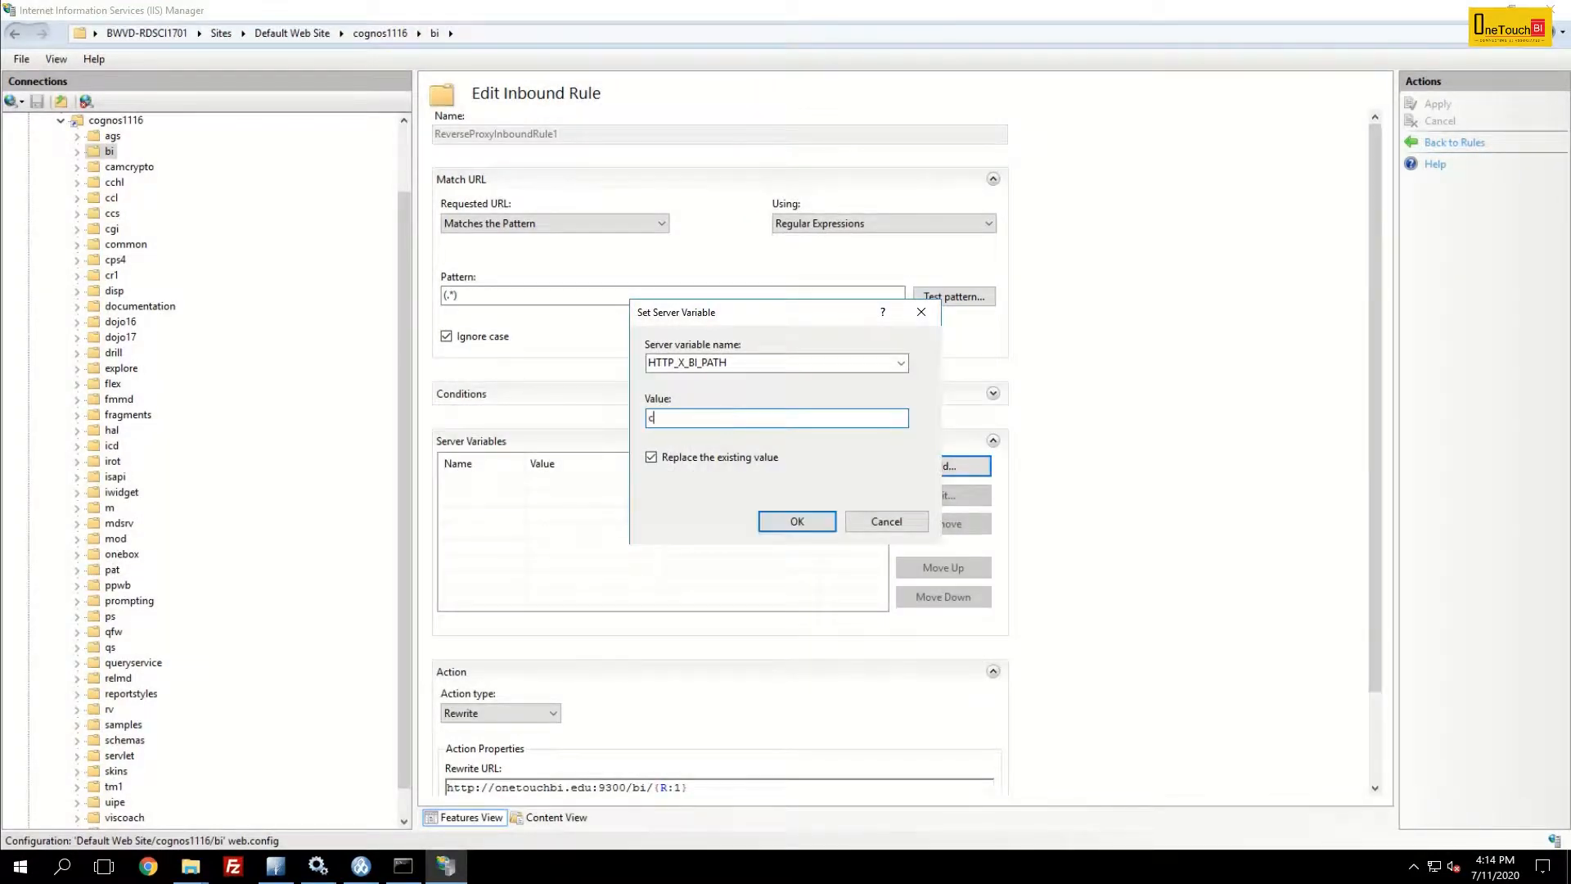
key("BackSpace")
key("BackSpace")
key("BackSpace")
key("BackSpace")
key("BackSpace")
key("BackSpace")
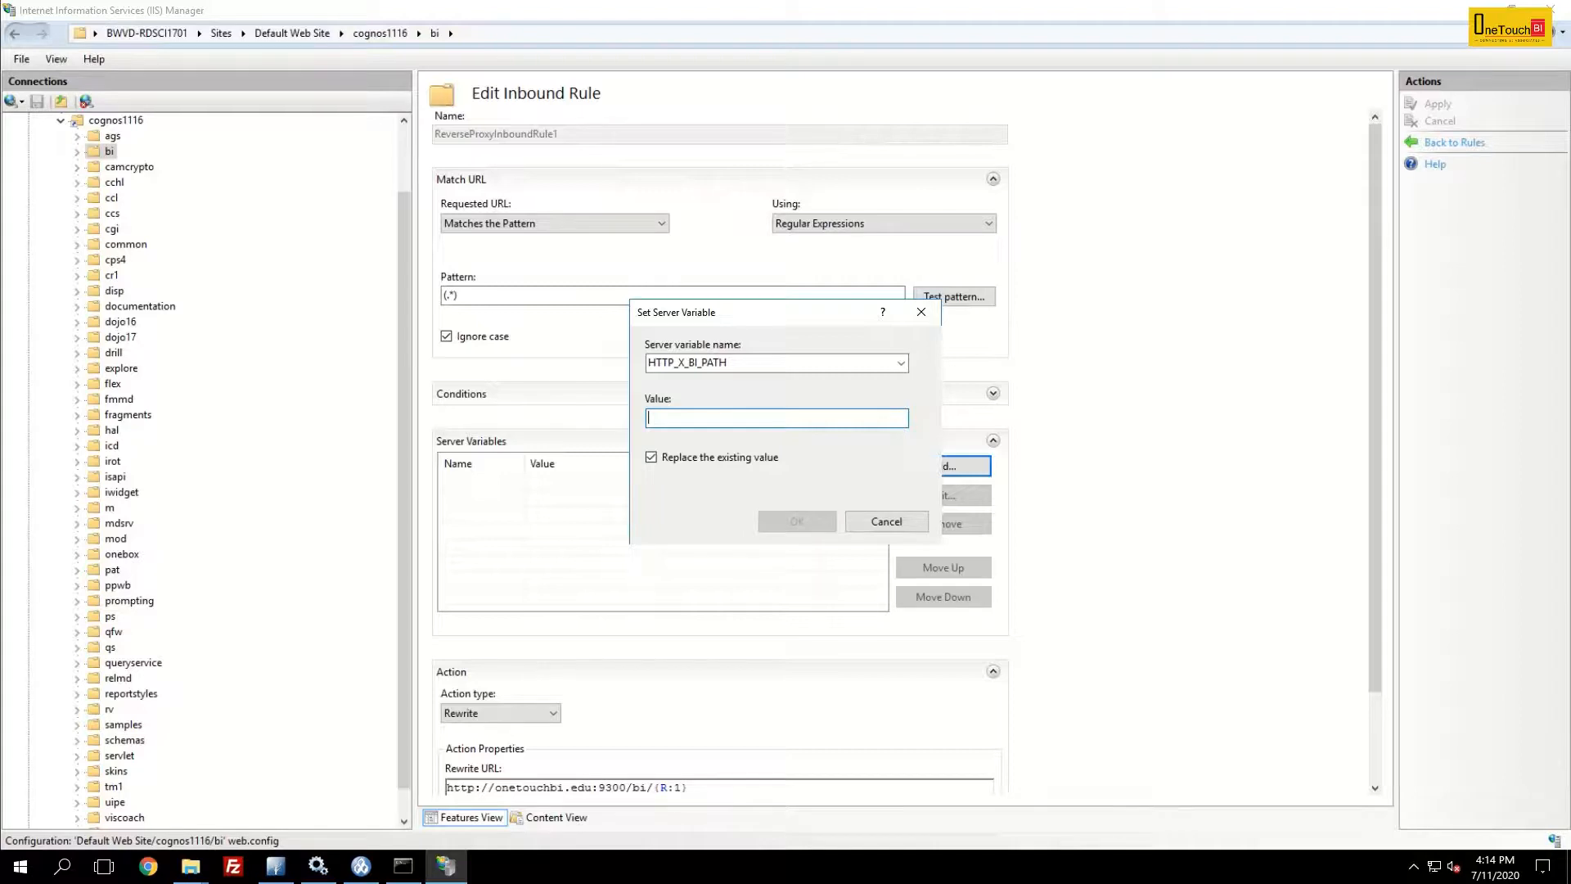
type("/cognos1116")
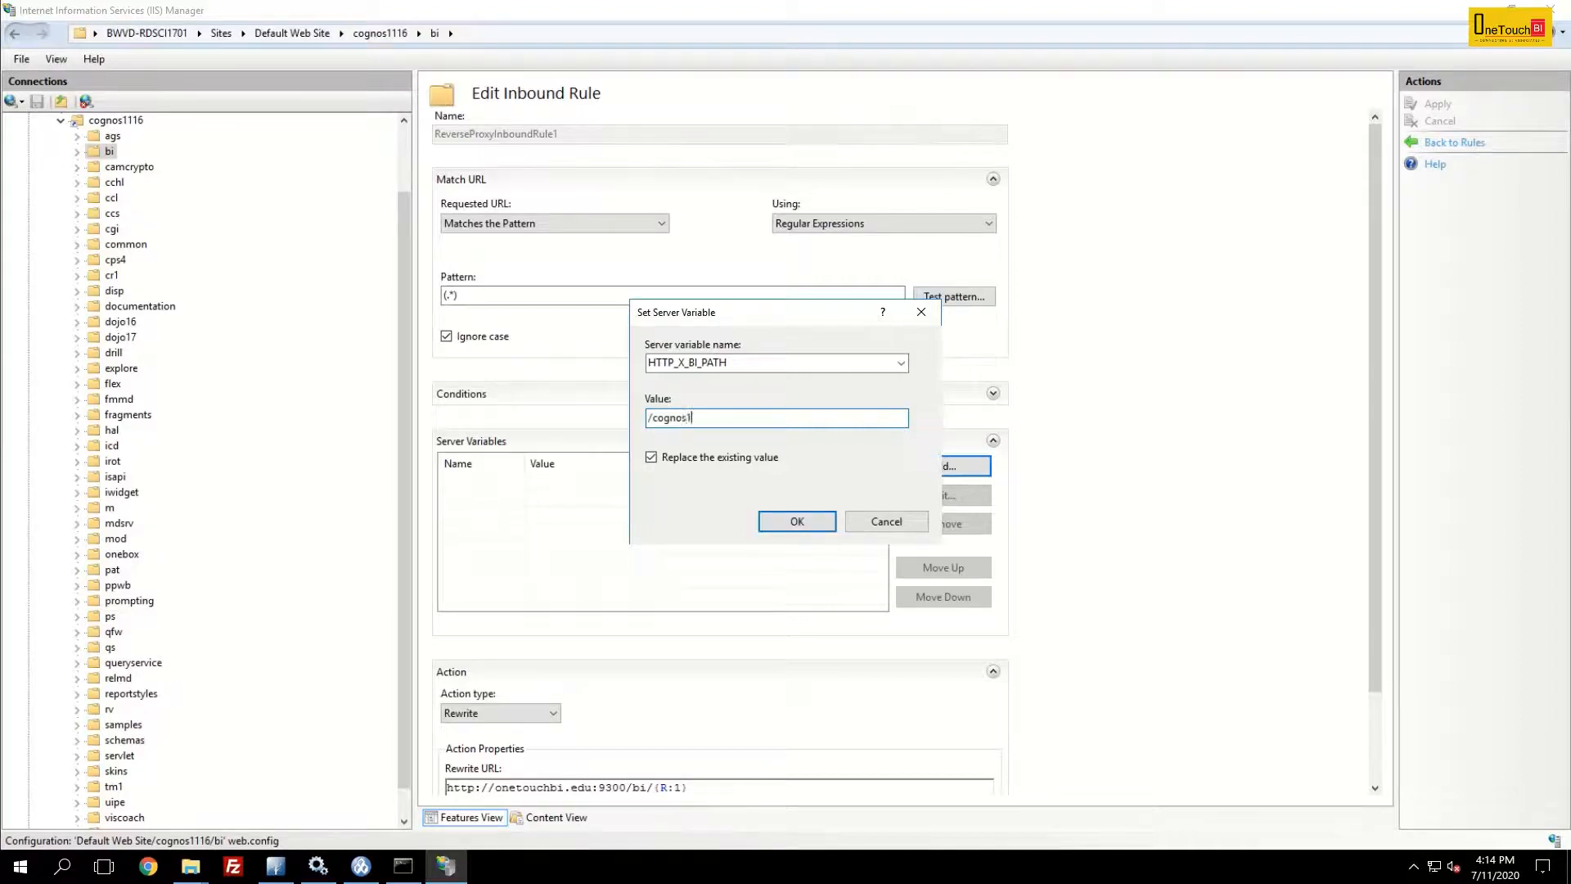
type("/bi/v1")
left_click_drag(769, 417, 596, 426)
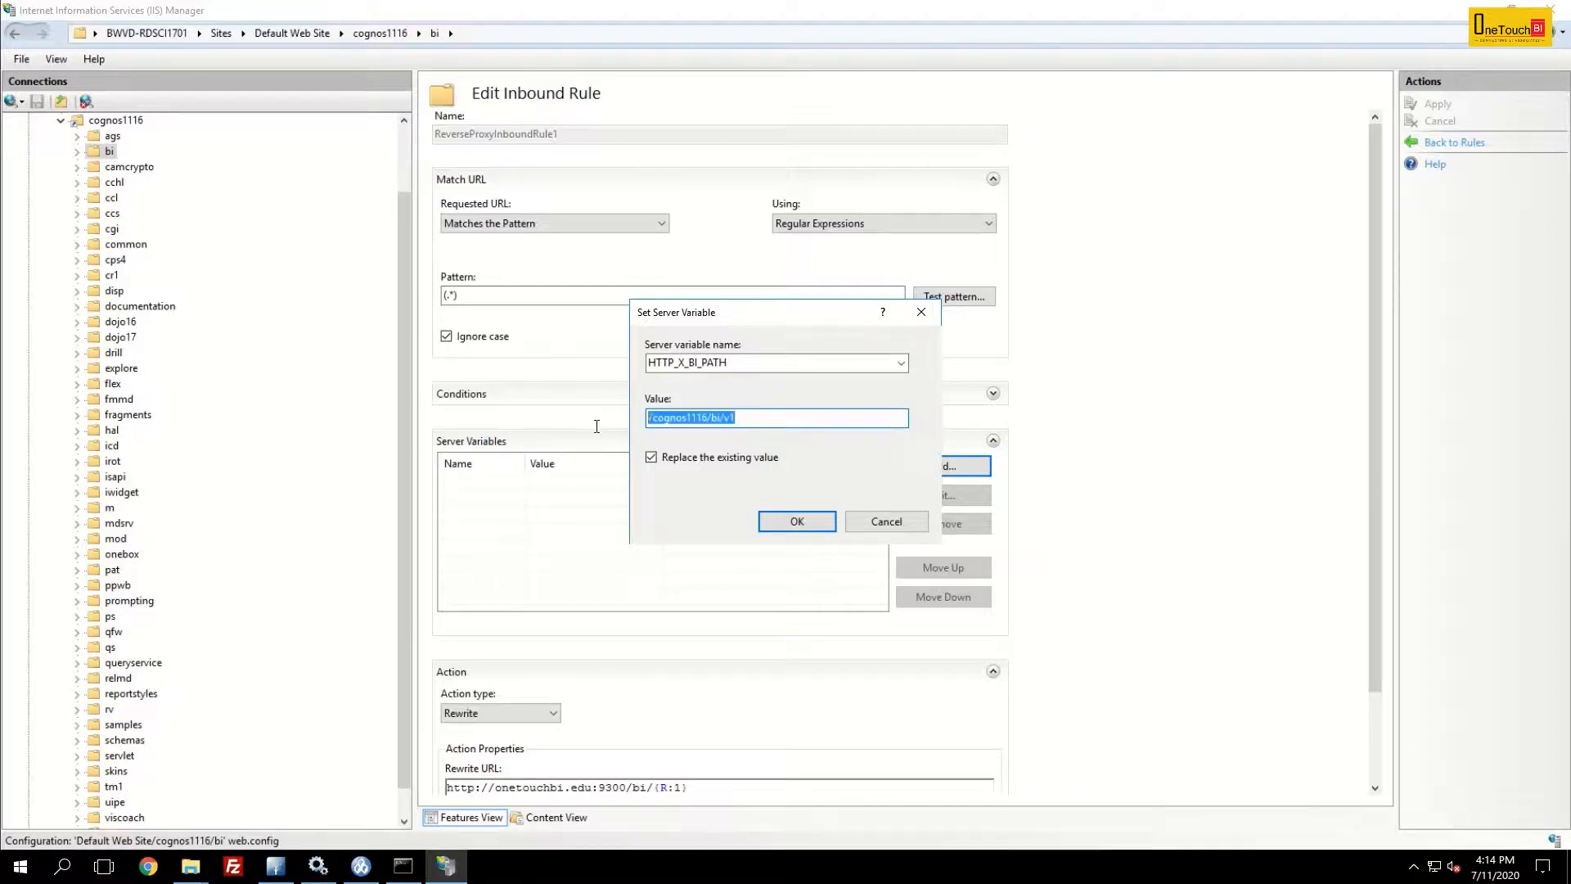
left_click(777, 418)
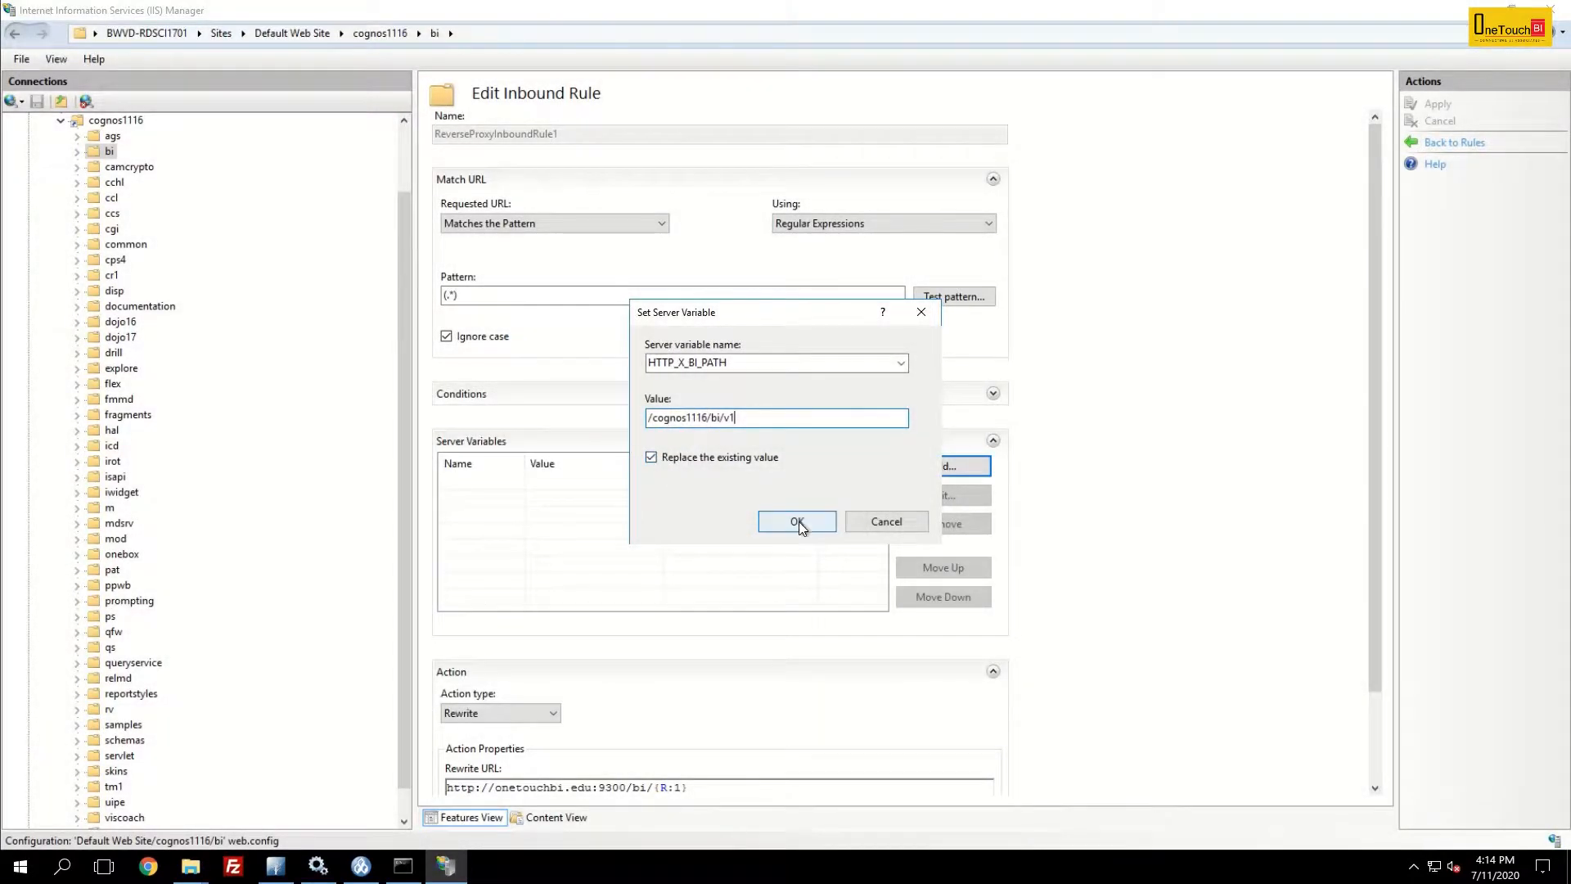
left_click(801, 523)
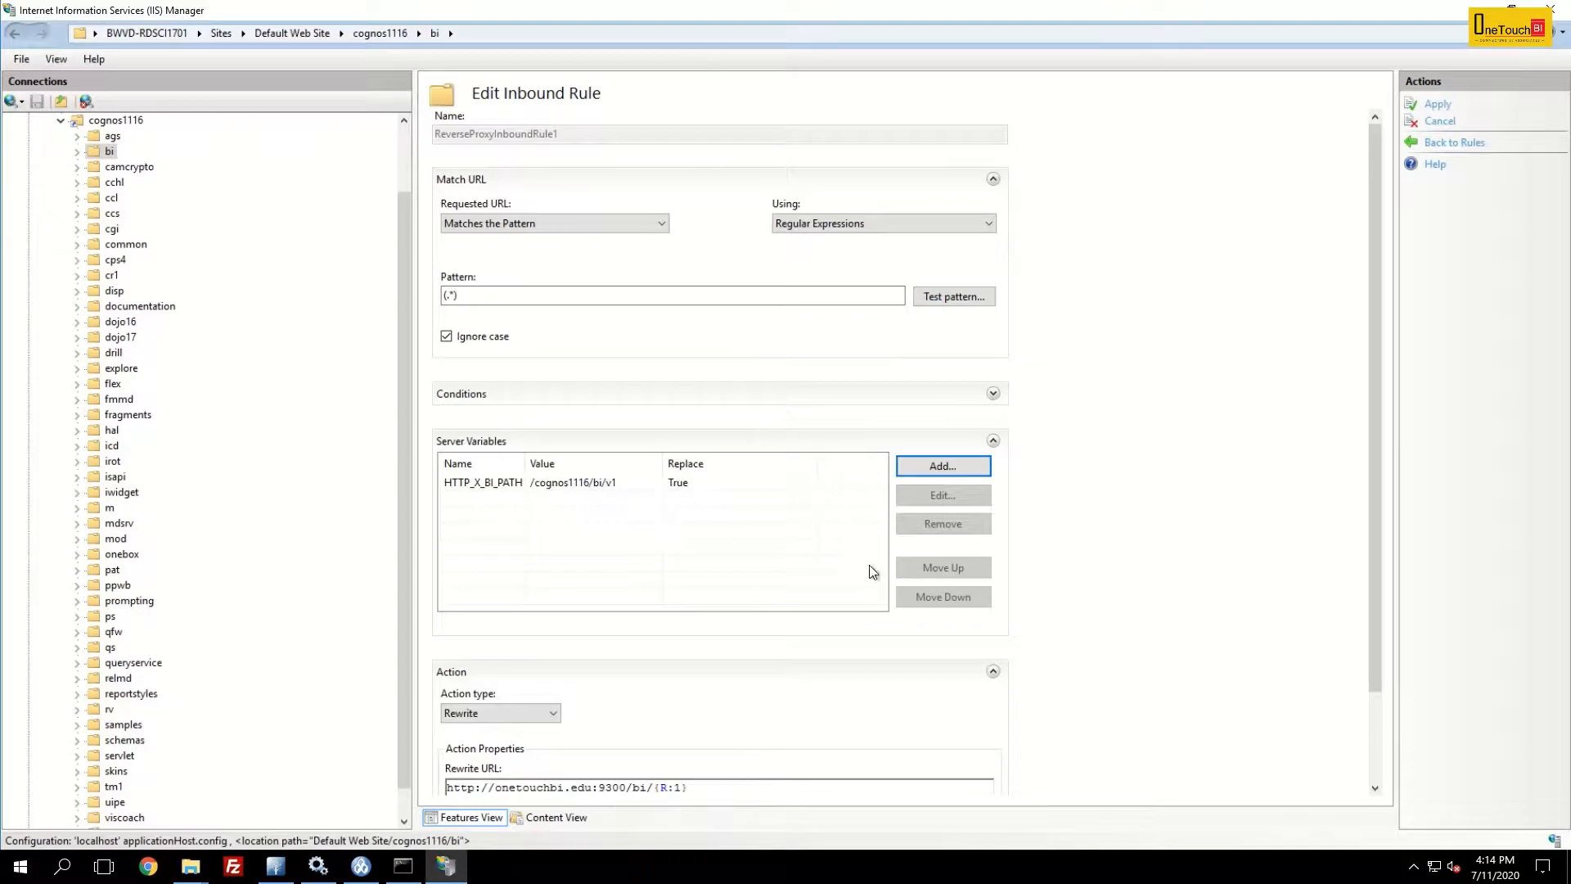
- Change the rule's rewrite URL back-reference to {R:0} and apply the changes
scroll(1116, 527, "down", 3)
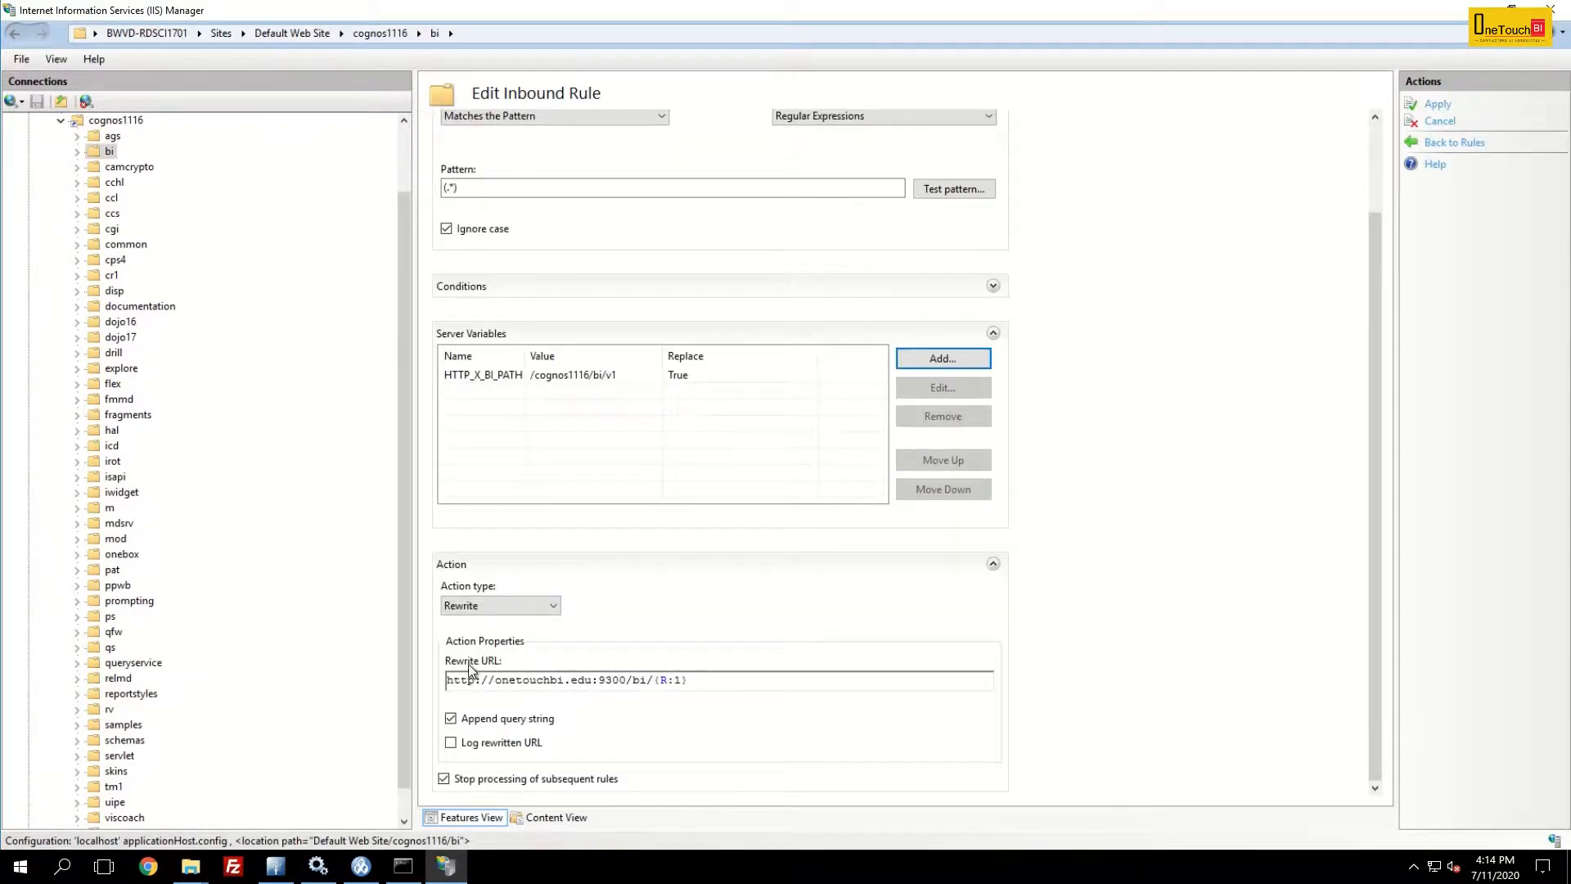
left_click(679, 683)
key("shift+Left")
type("0")
left_click(729, 684)
left_click_drag(697, 679, 435, 659)
left_click(524, 682)
left_click(1432, 108)
left_click(1437, 104)
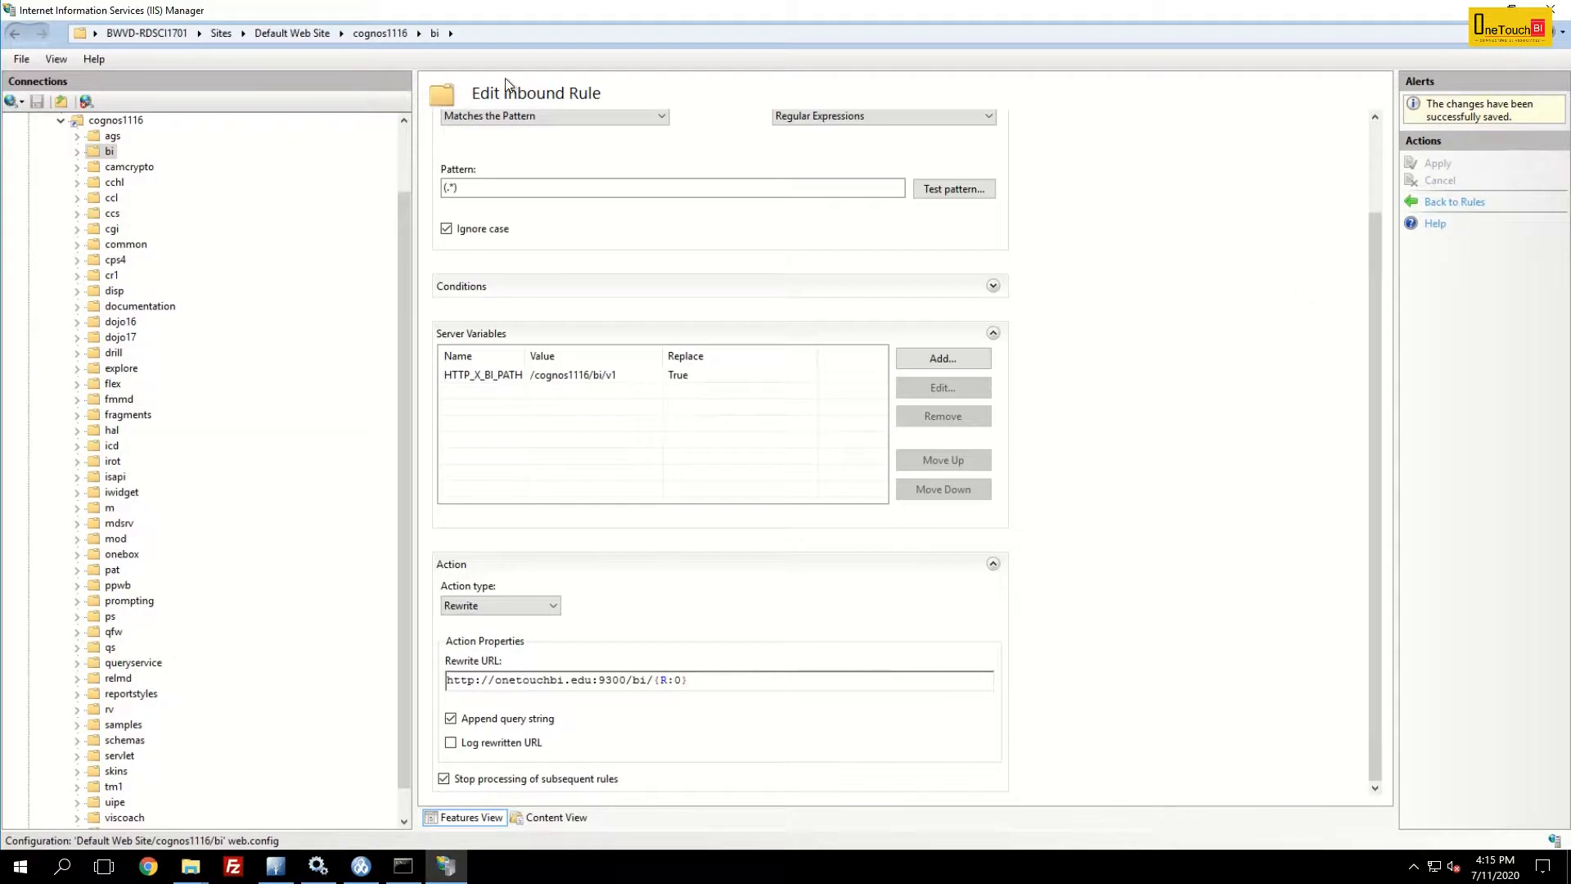
- Restart the Default Web Site
left_click(403, 150)
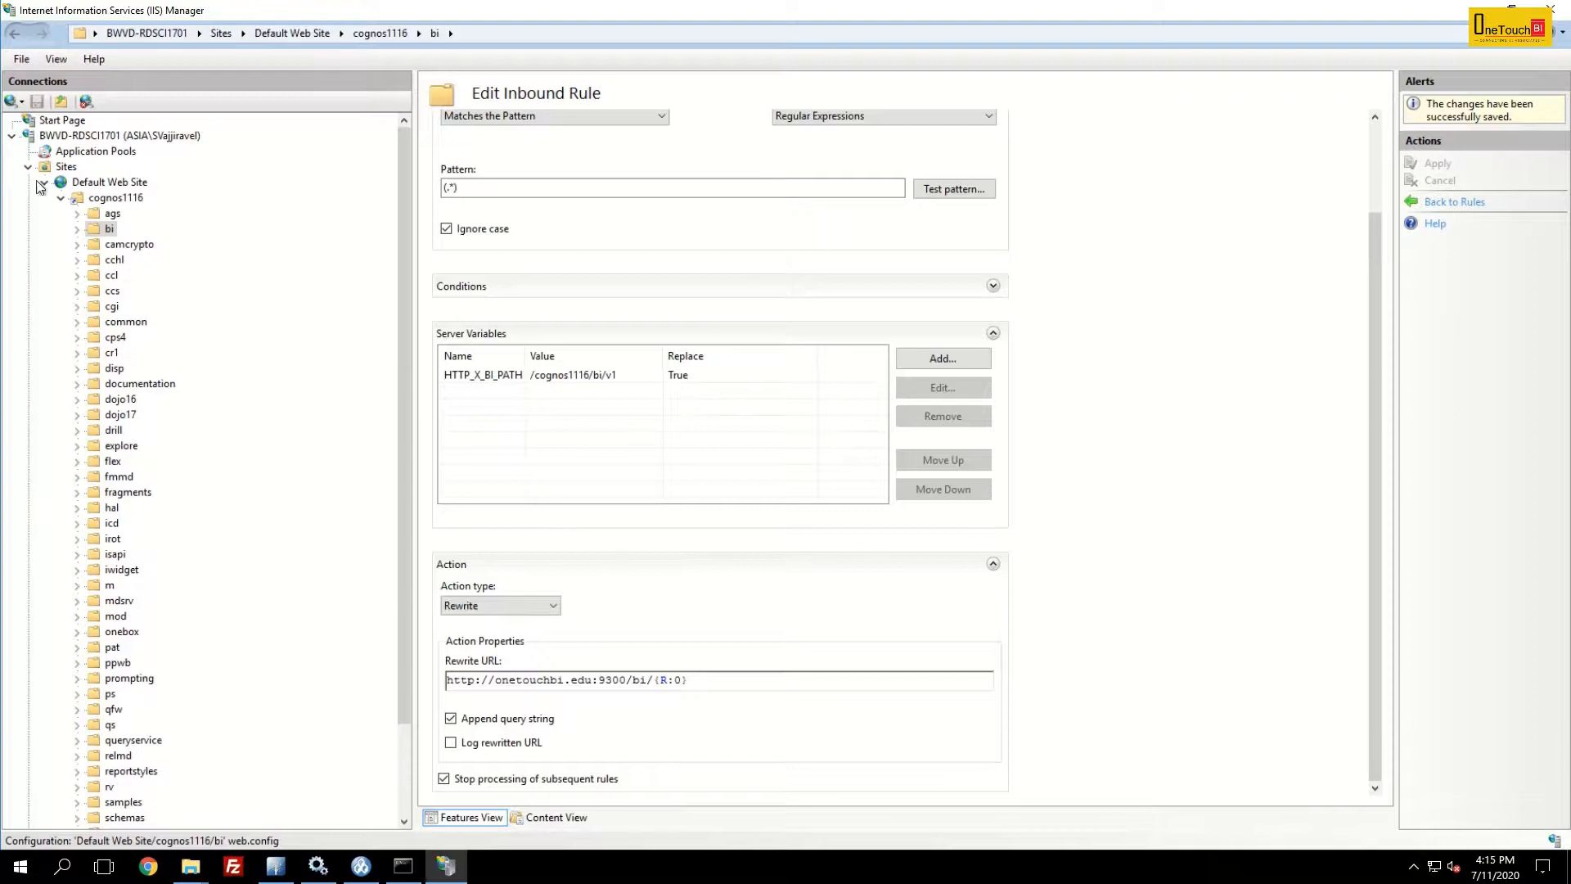
left_click(115, 183)
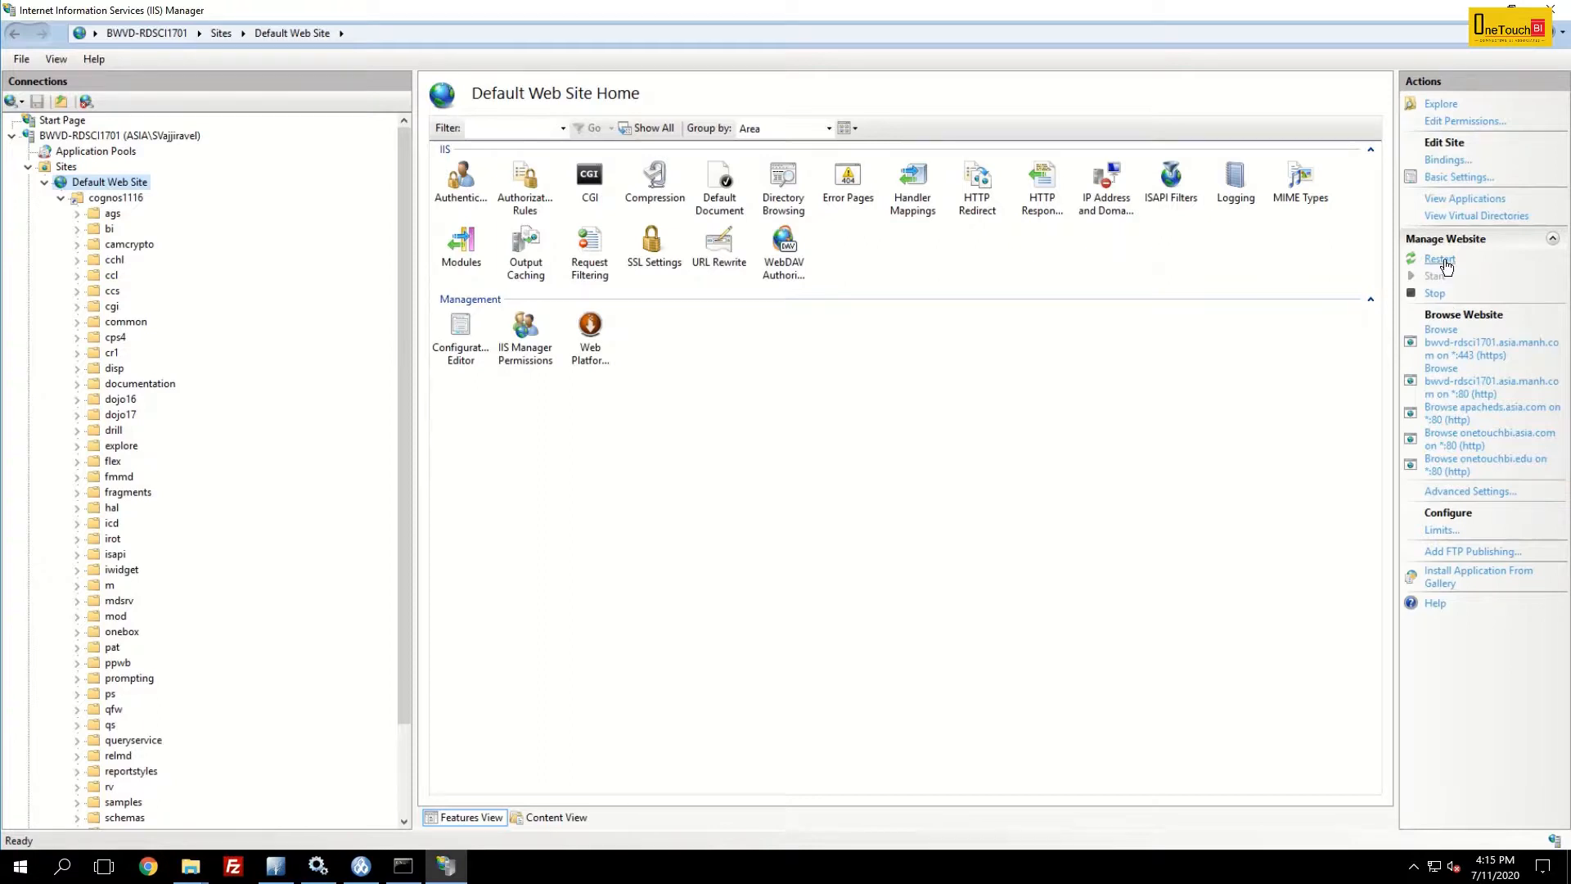
left_click(1442, 260)
left_click(1437, 297)
left_click(1436, 278)
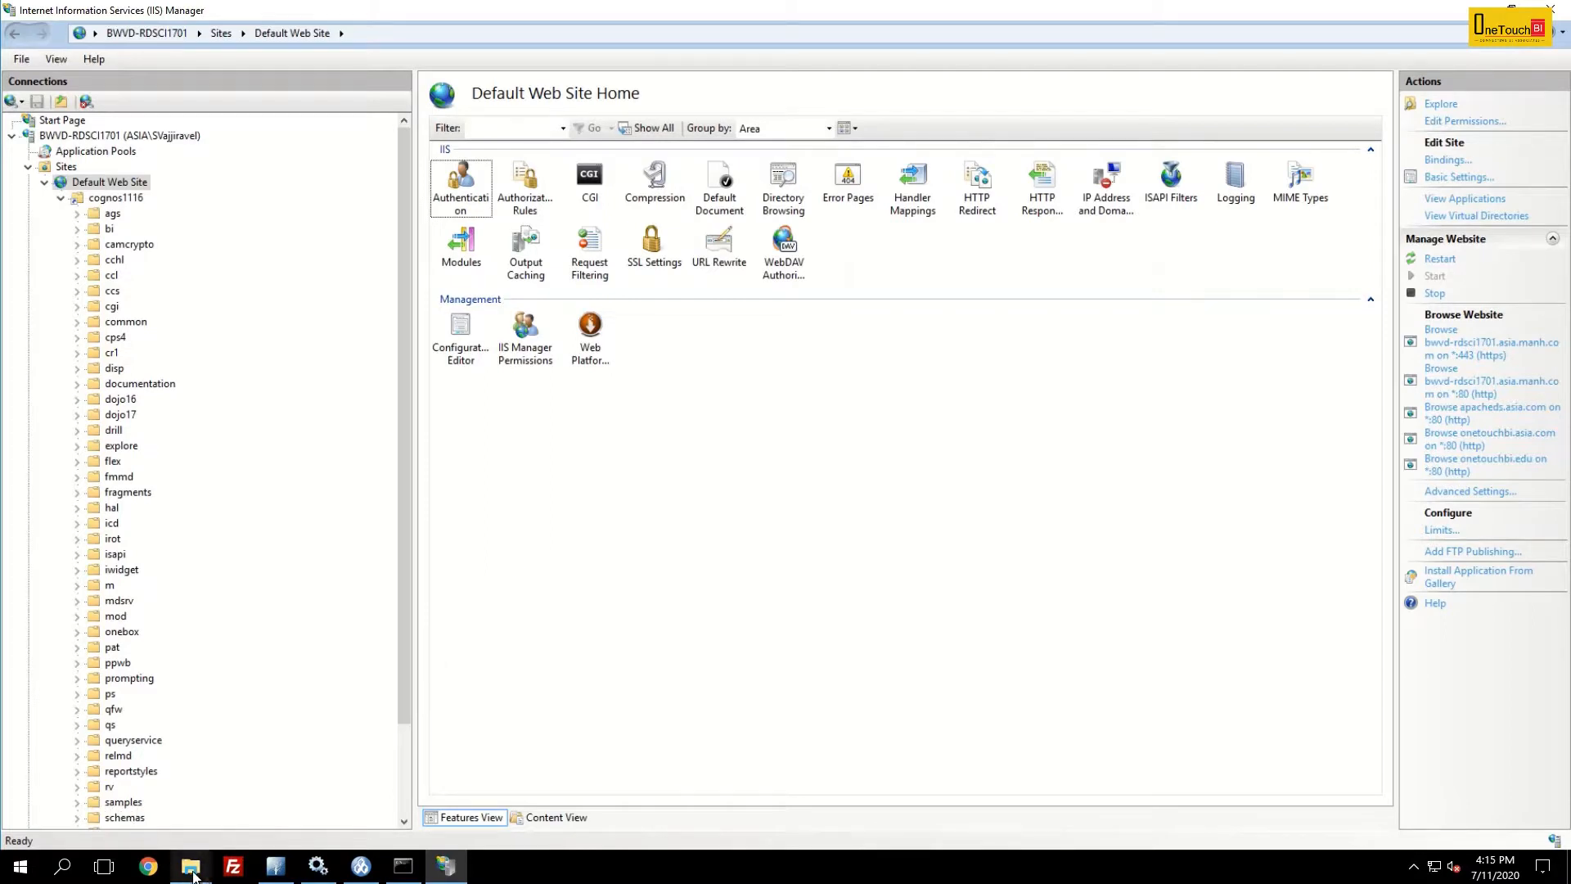
left_click(149, 869)
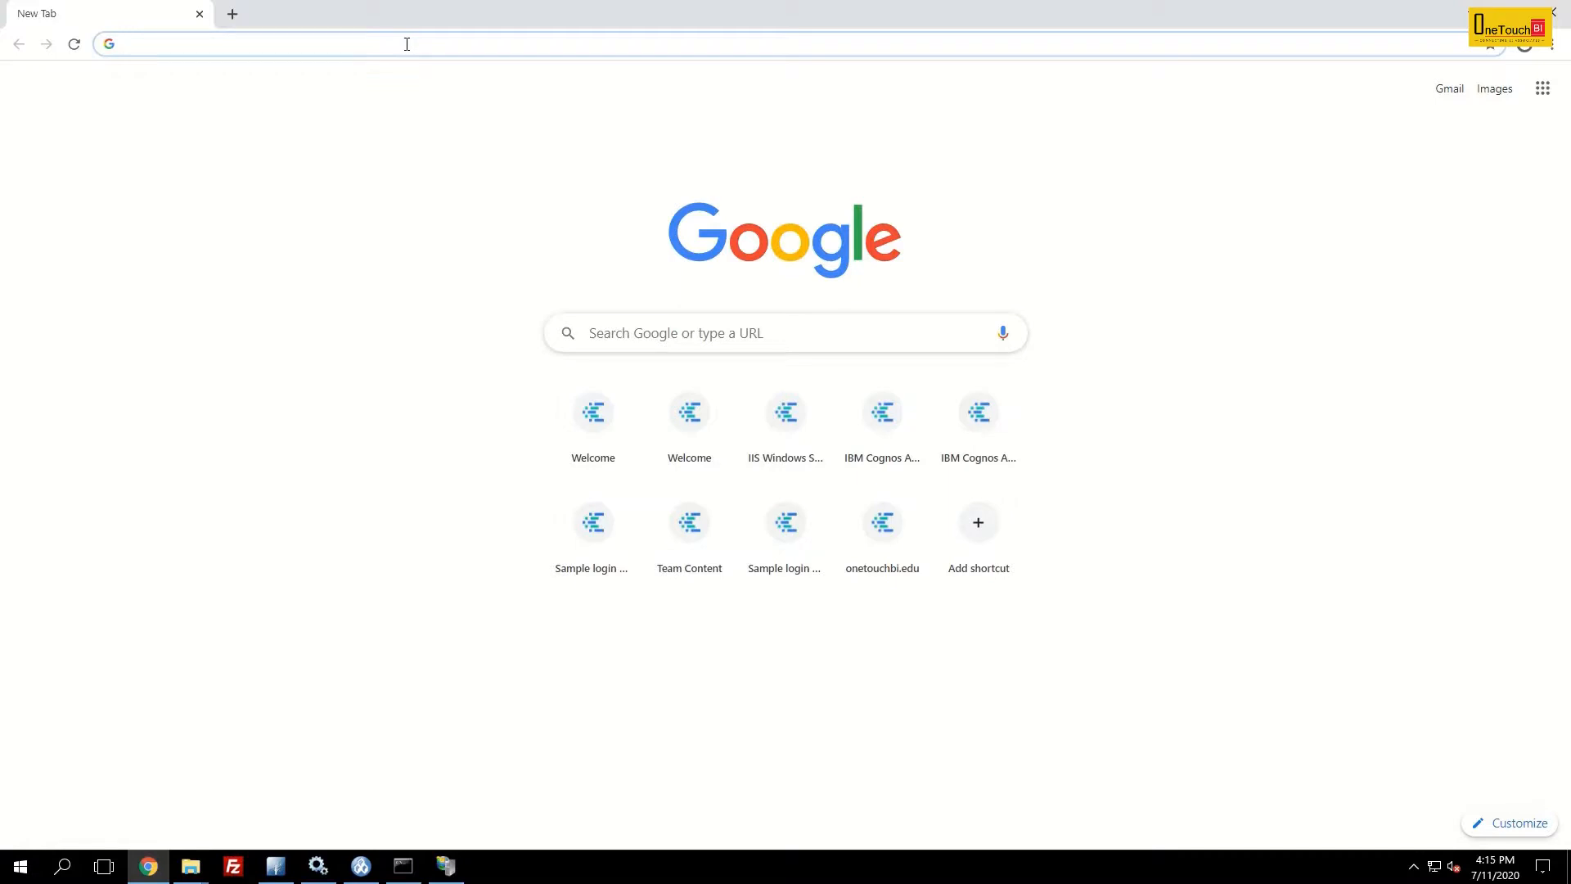
type("http://onetouchbi.edu")
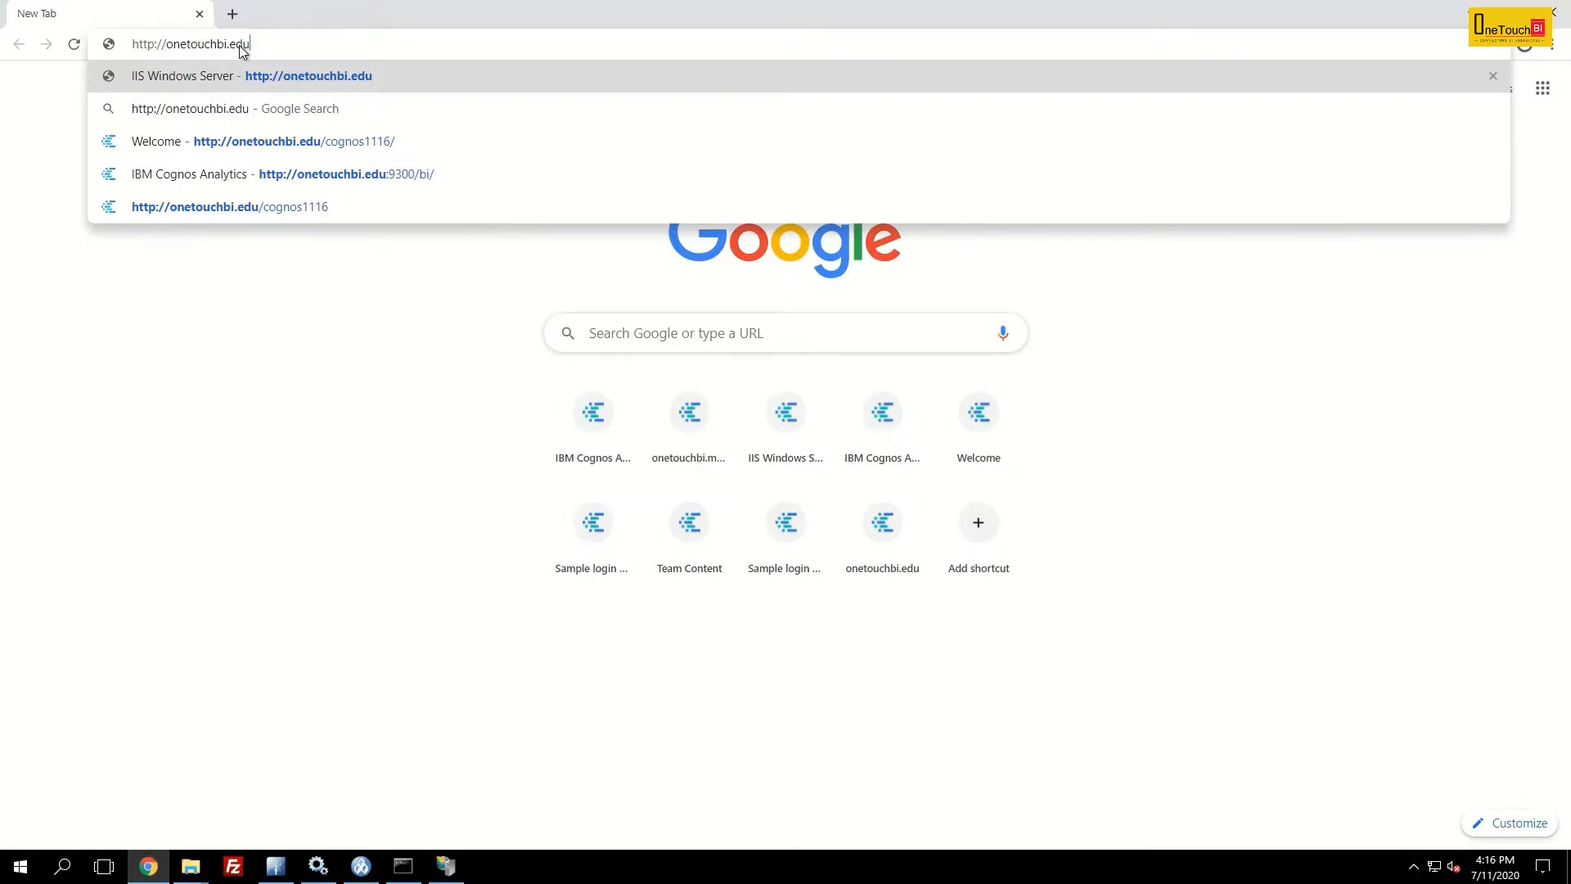
type("/")
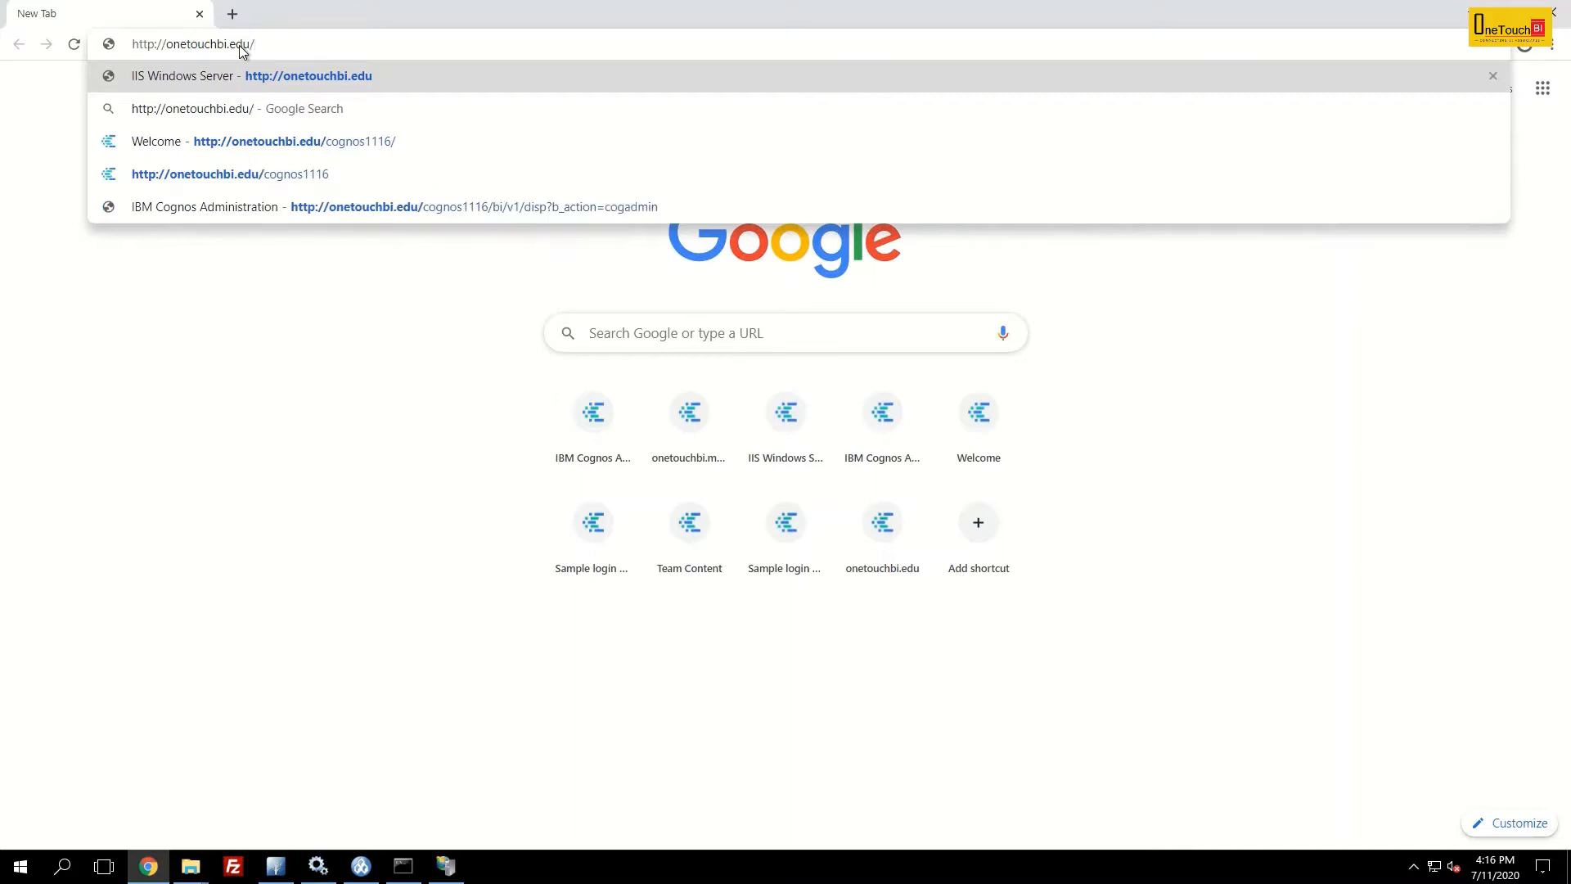
type("cognos")
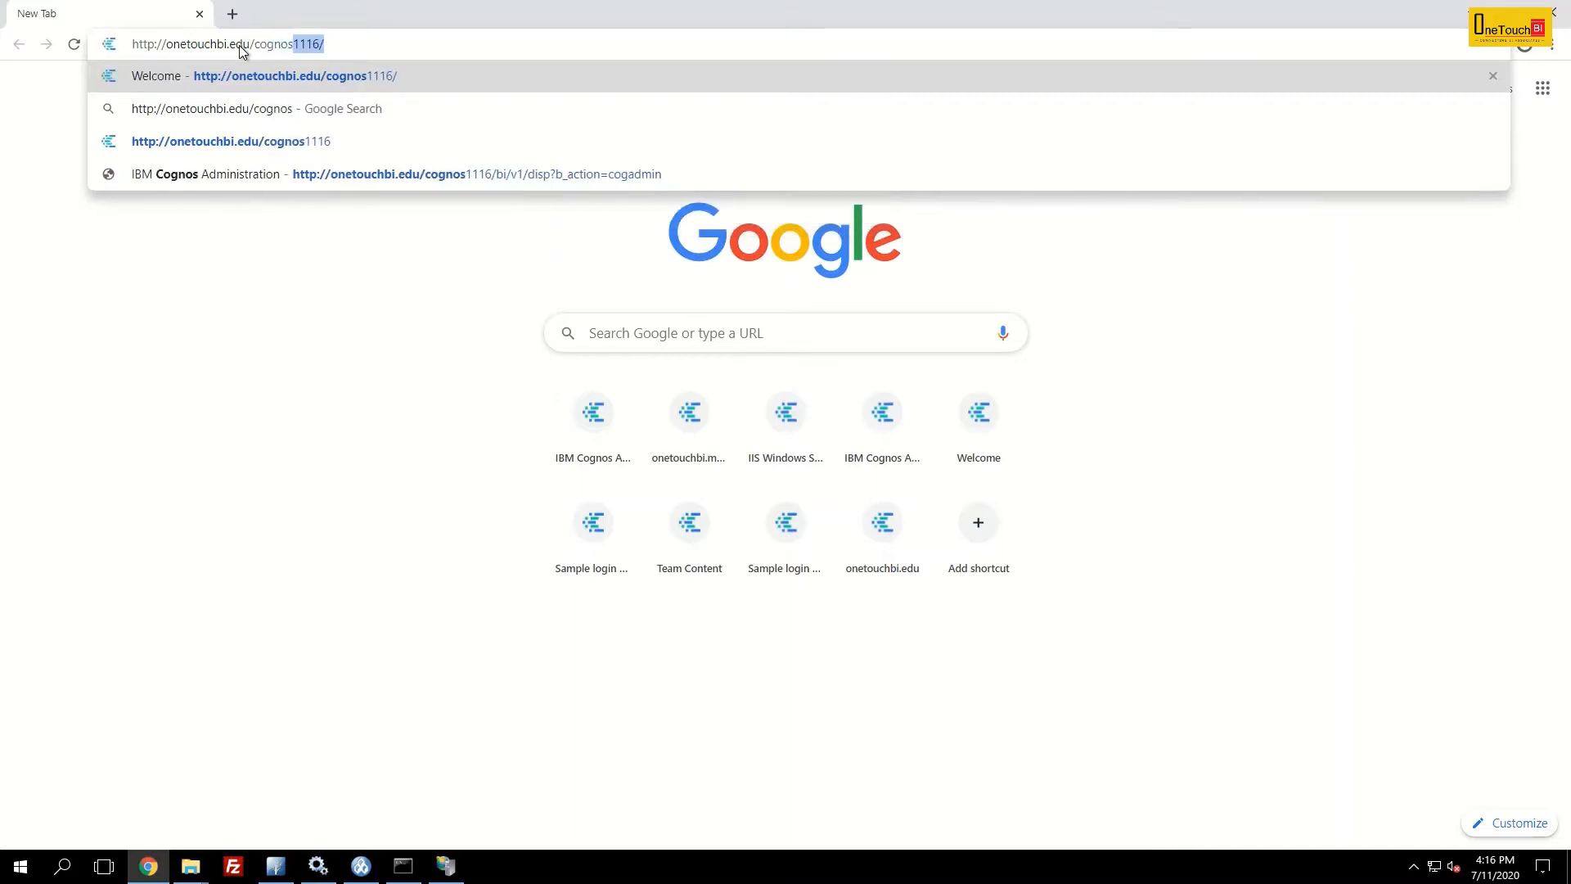
type("1116")
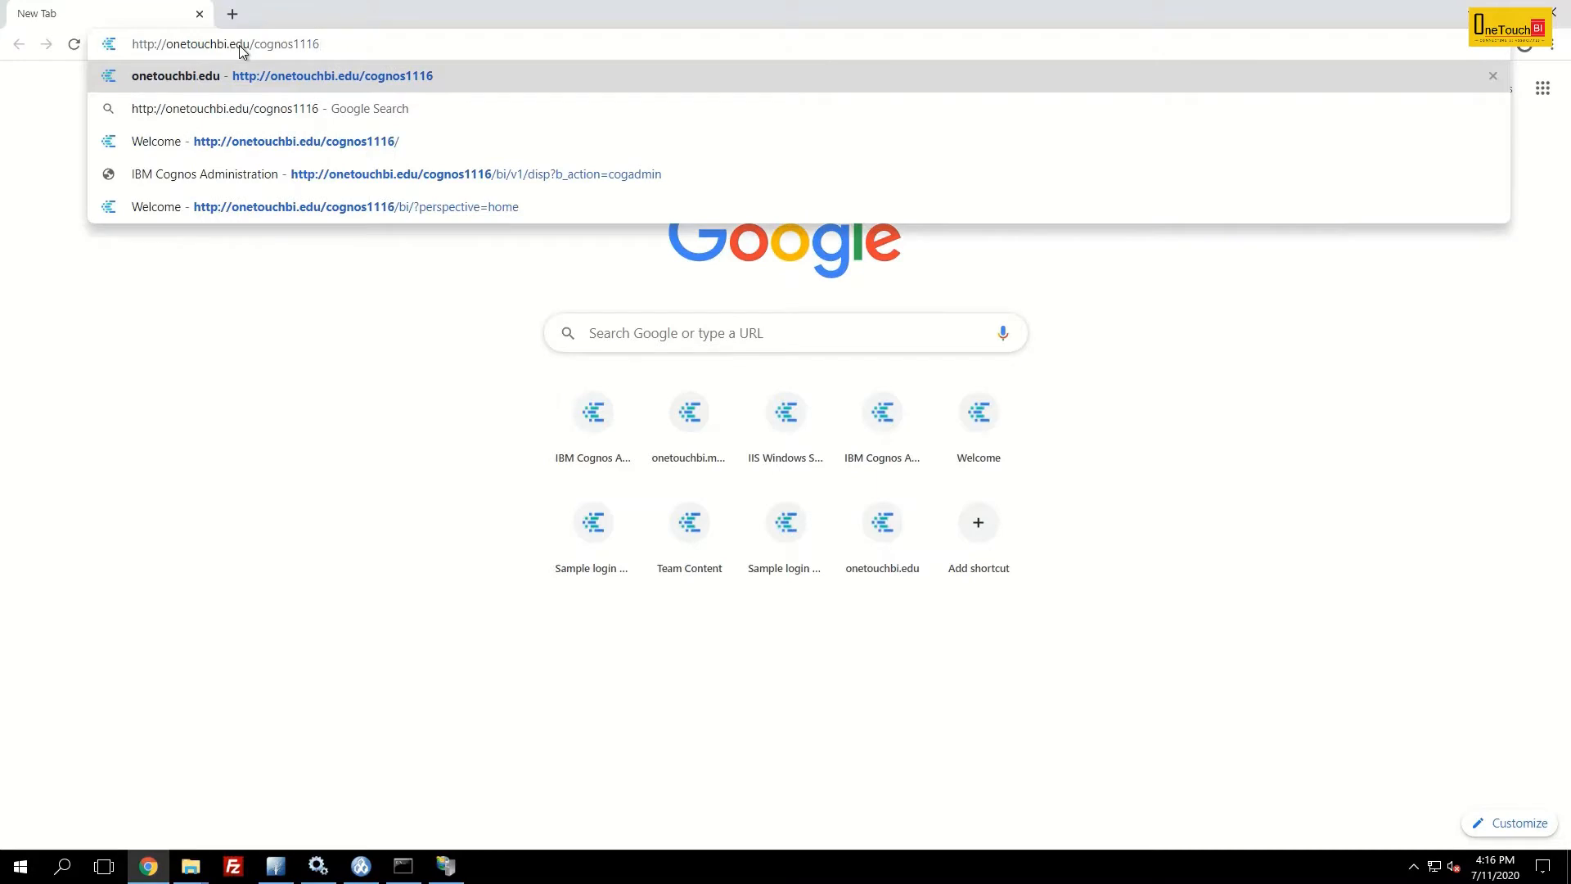
key("Return")
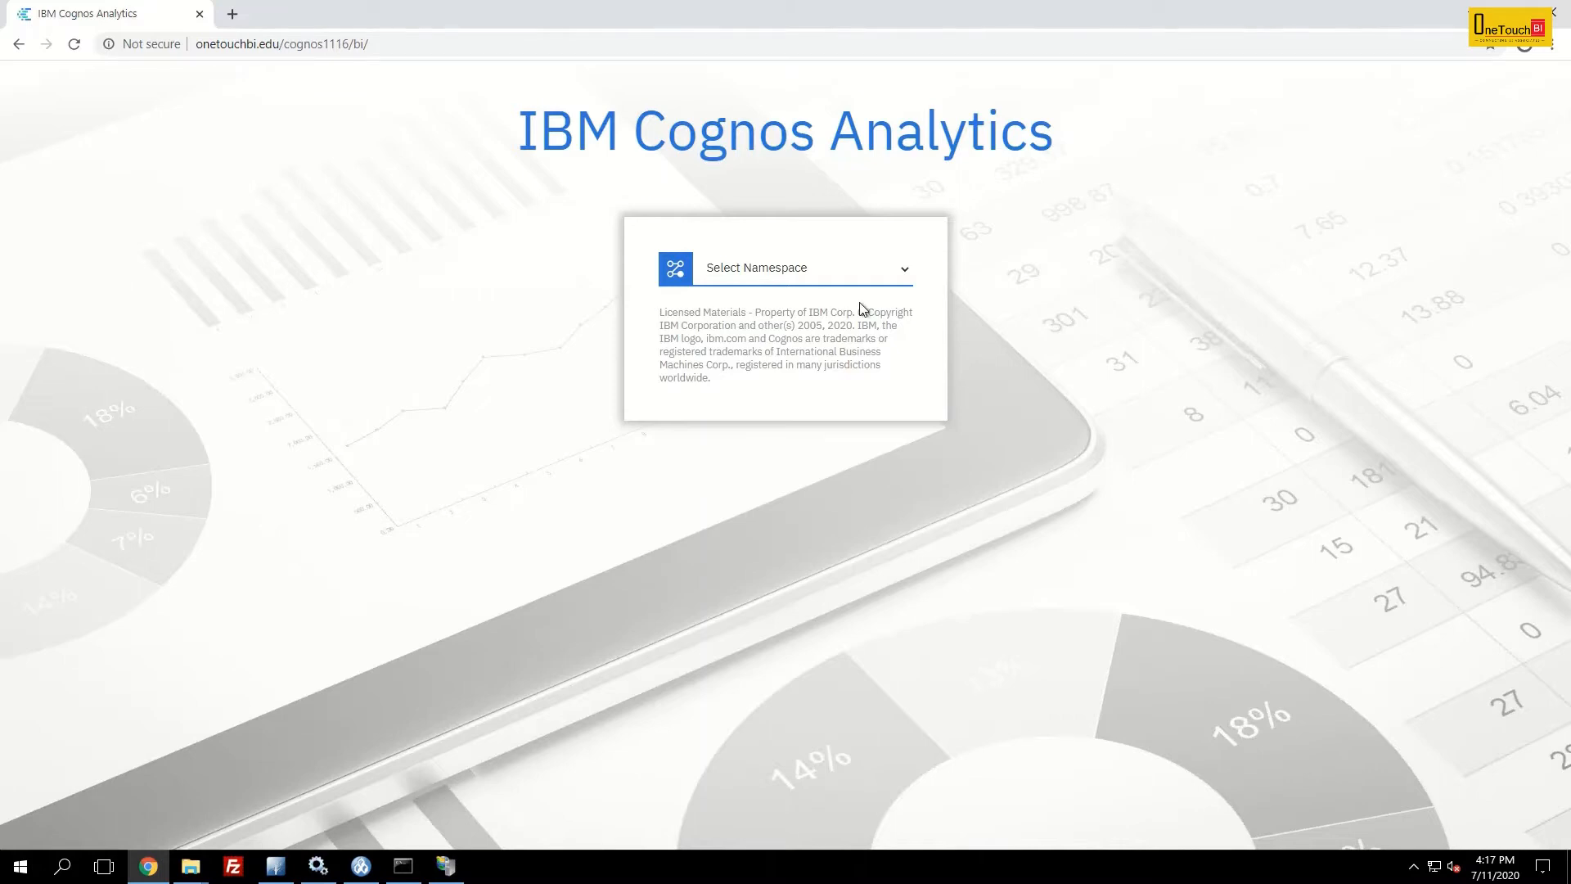
- Choose the ADS namespace on the Cognos Analytics sign-in page
left_click(818, 271)
left_click(766, 323)
left_click(754, 367)
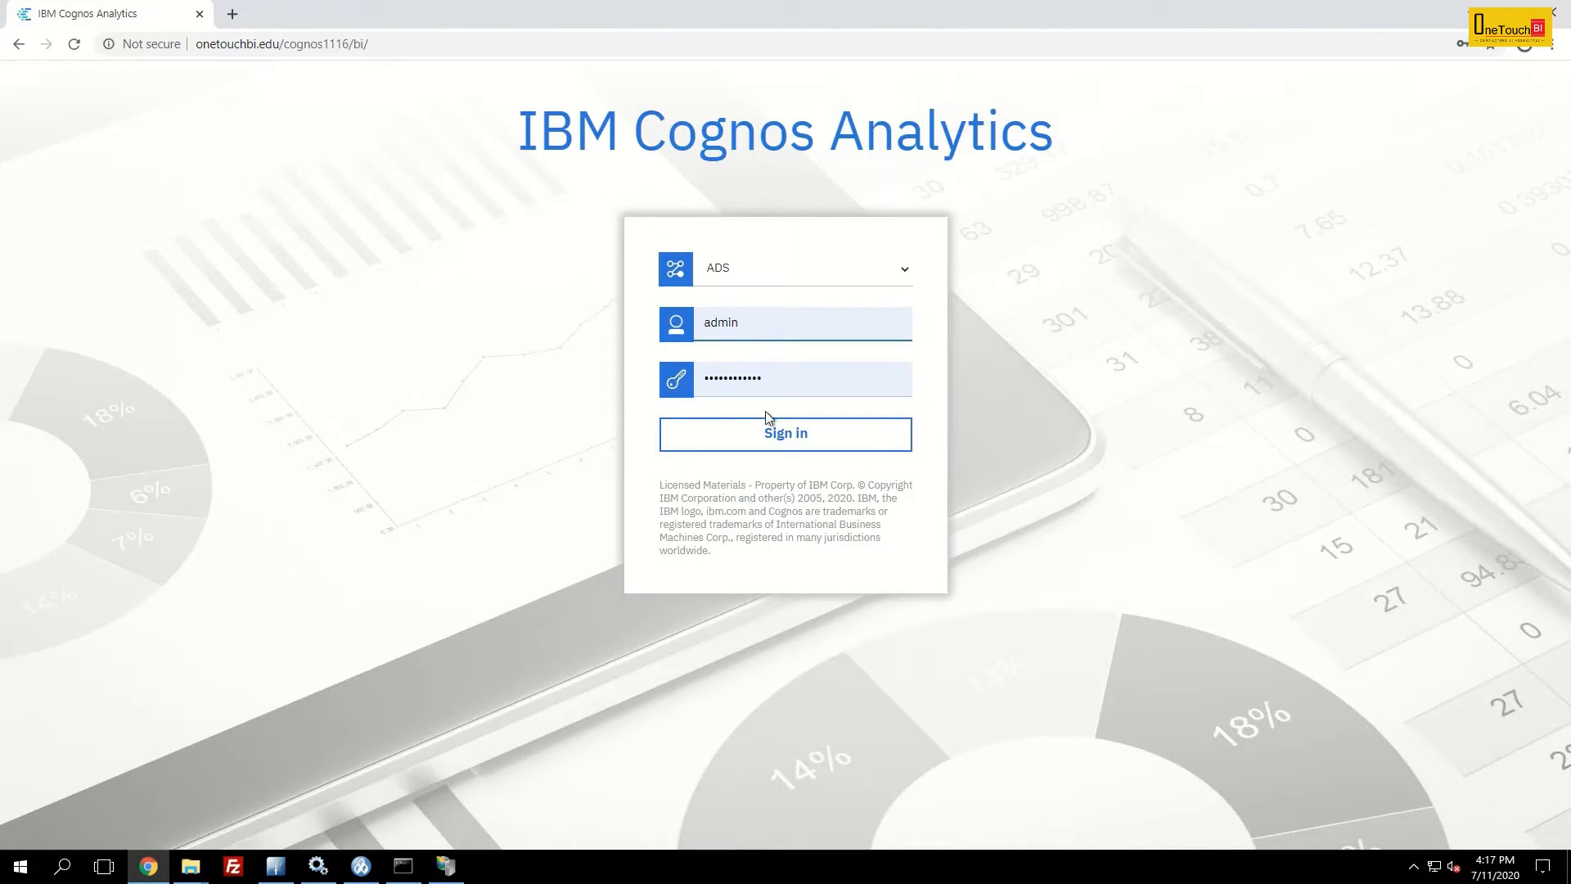
- Sign in to Cognos Analytics and open the Administration Console from the Manage menu
left_click(784, 438)
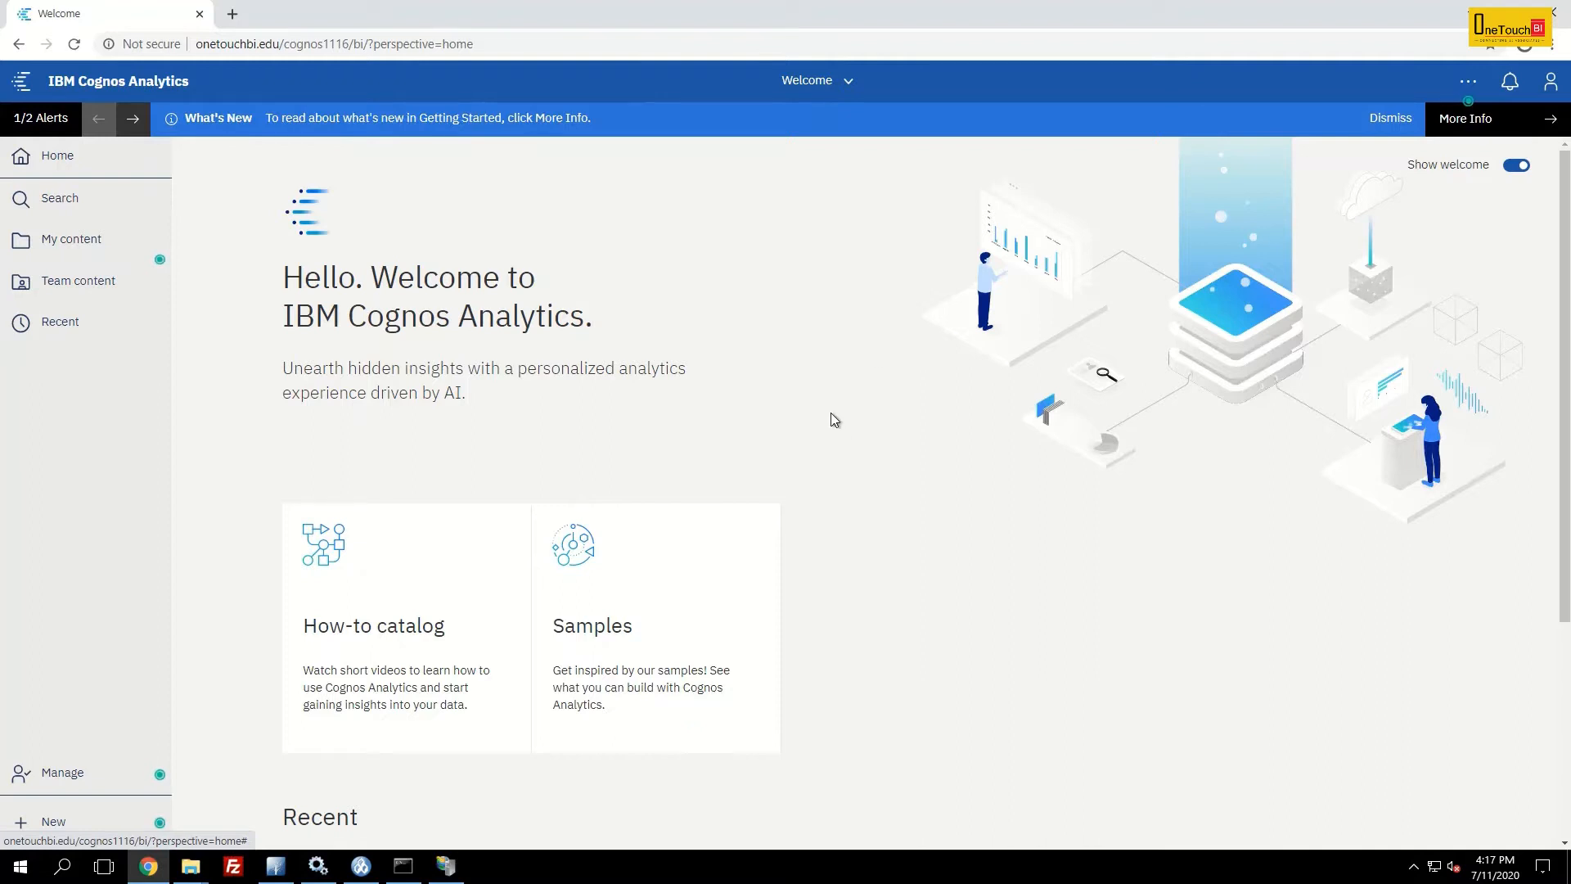
left_click(66, 777)
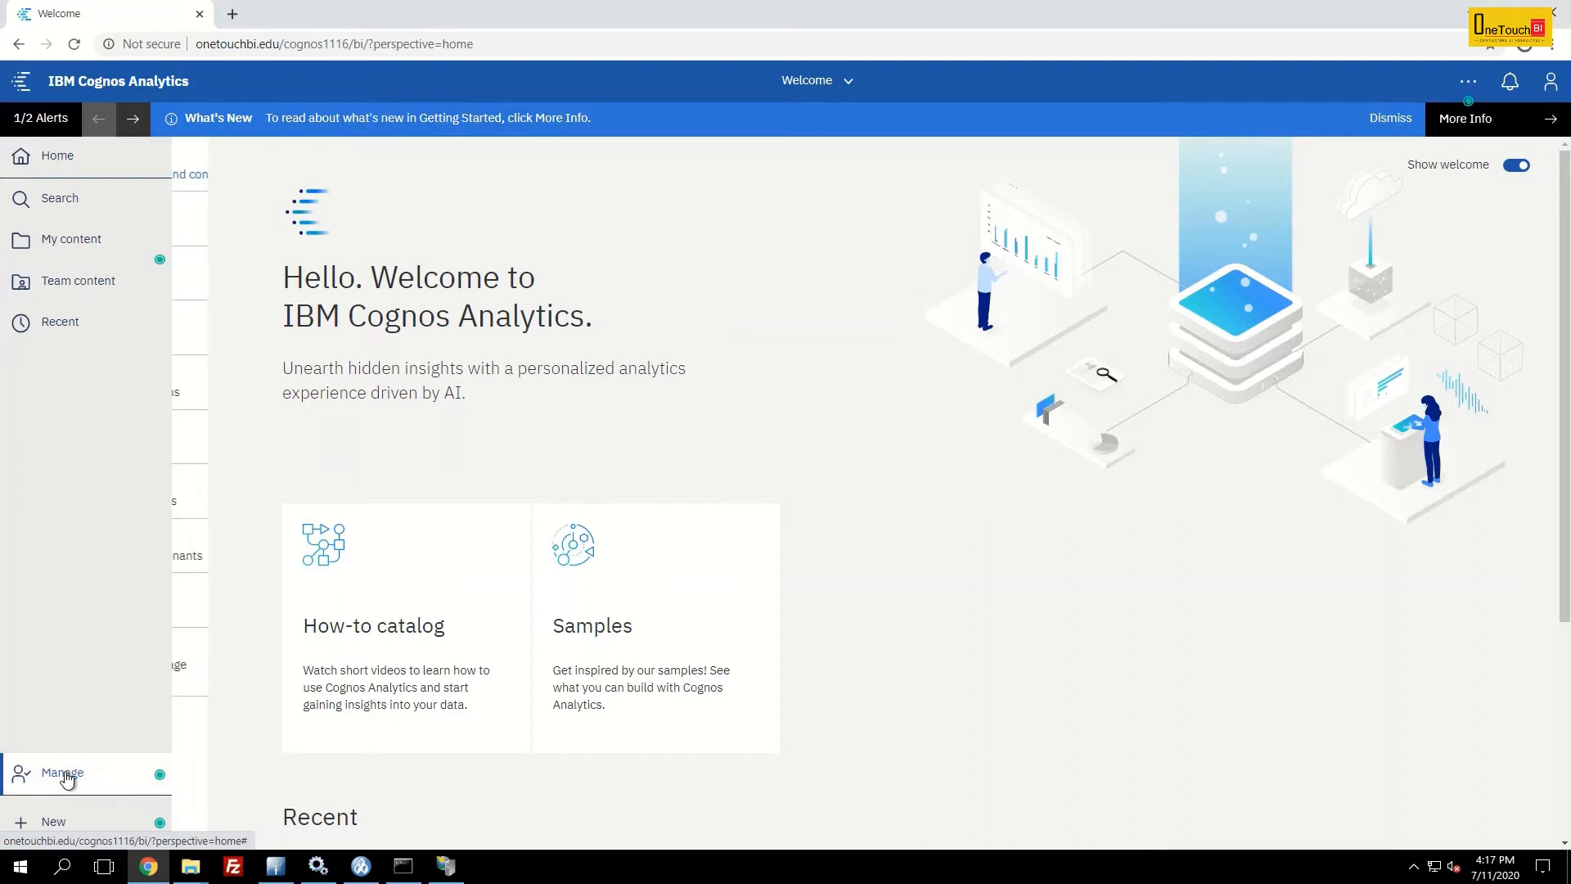
left_click(290, 720)
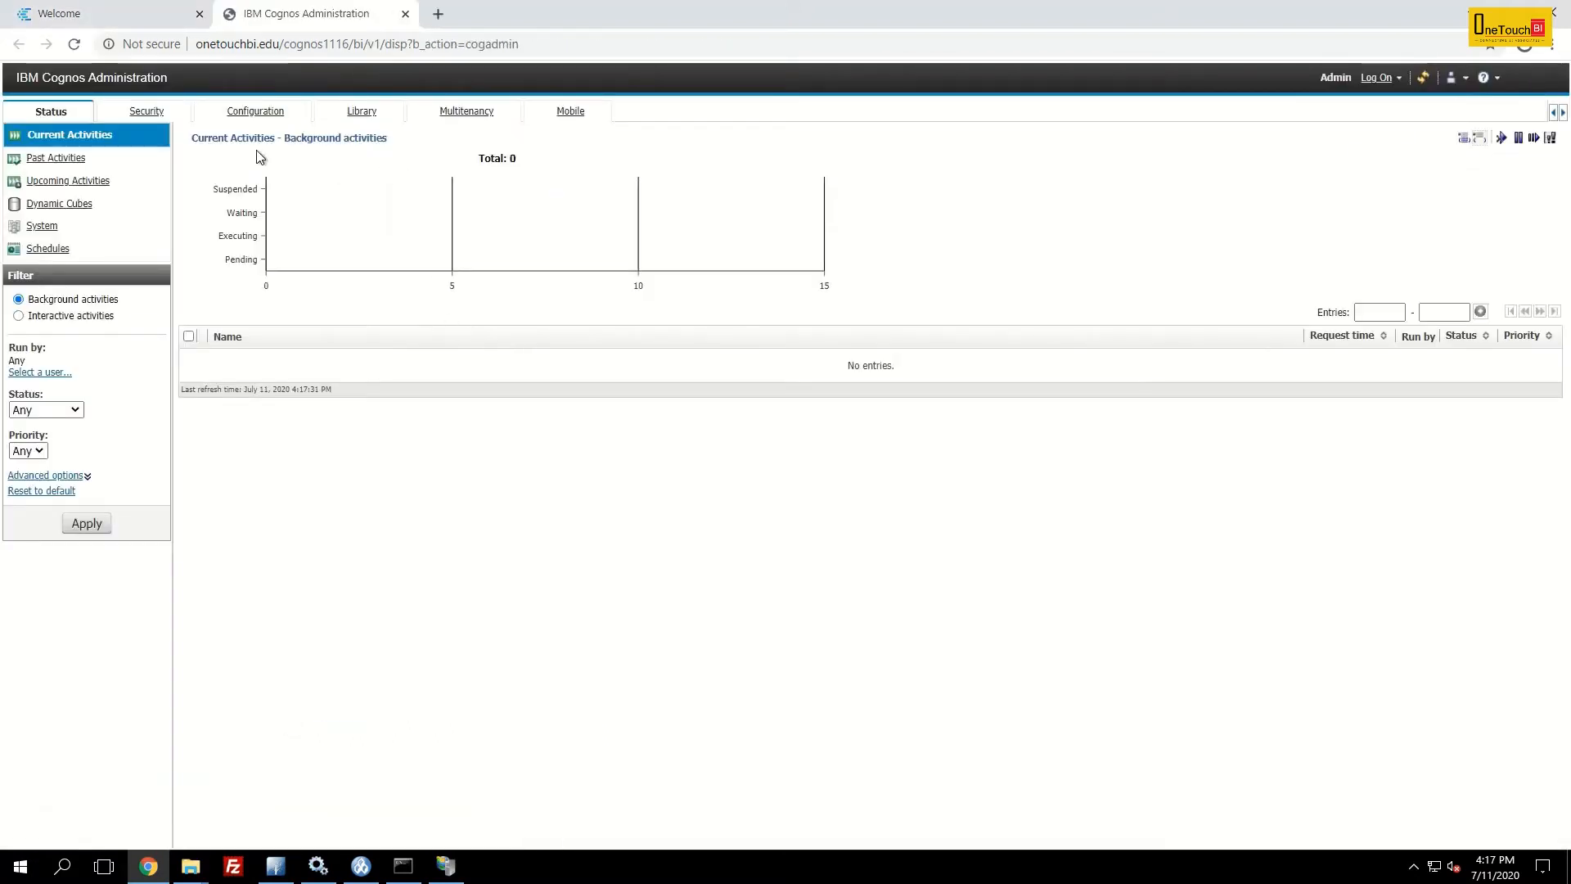
- Browse the Security, Configuration, Library, Multitenancy and Mobile tabs and inspect the page's gateway URL
left_click(145, 112)
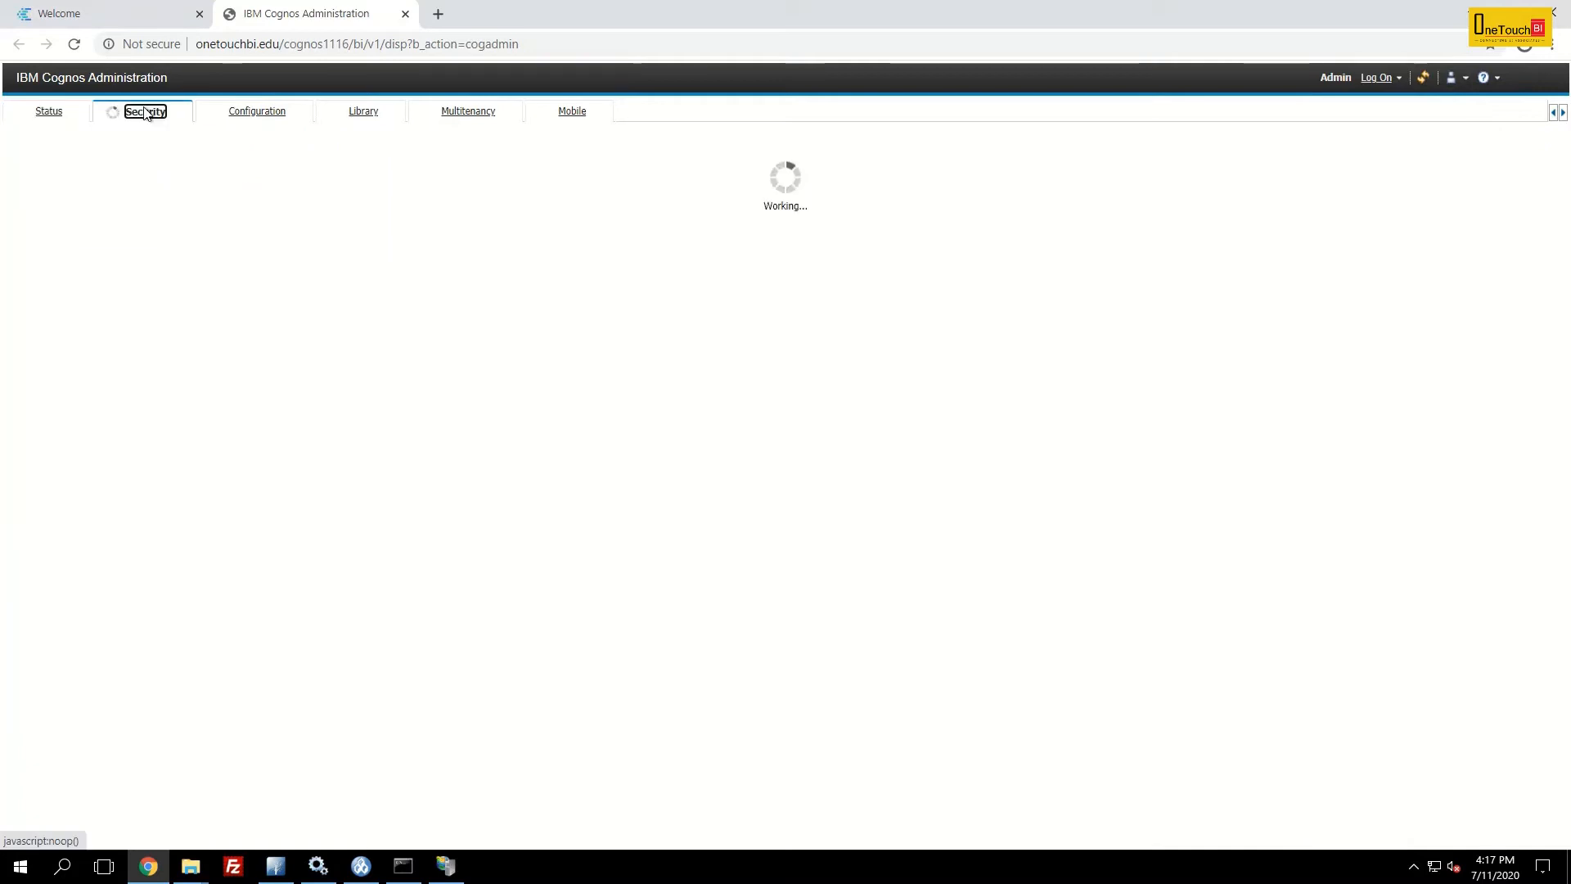
left_click(273, 112)
left_click(367, 116)
left_click(466, 114)
left_click(579, 115)
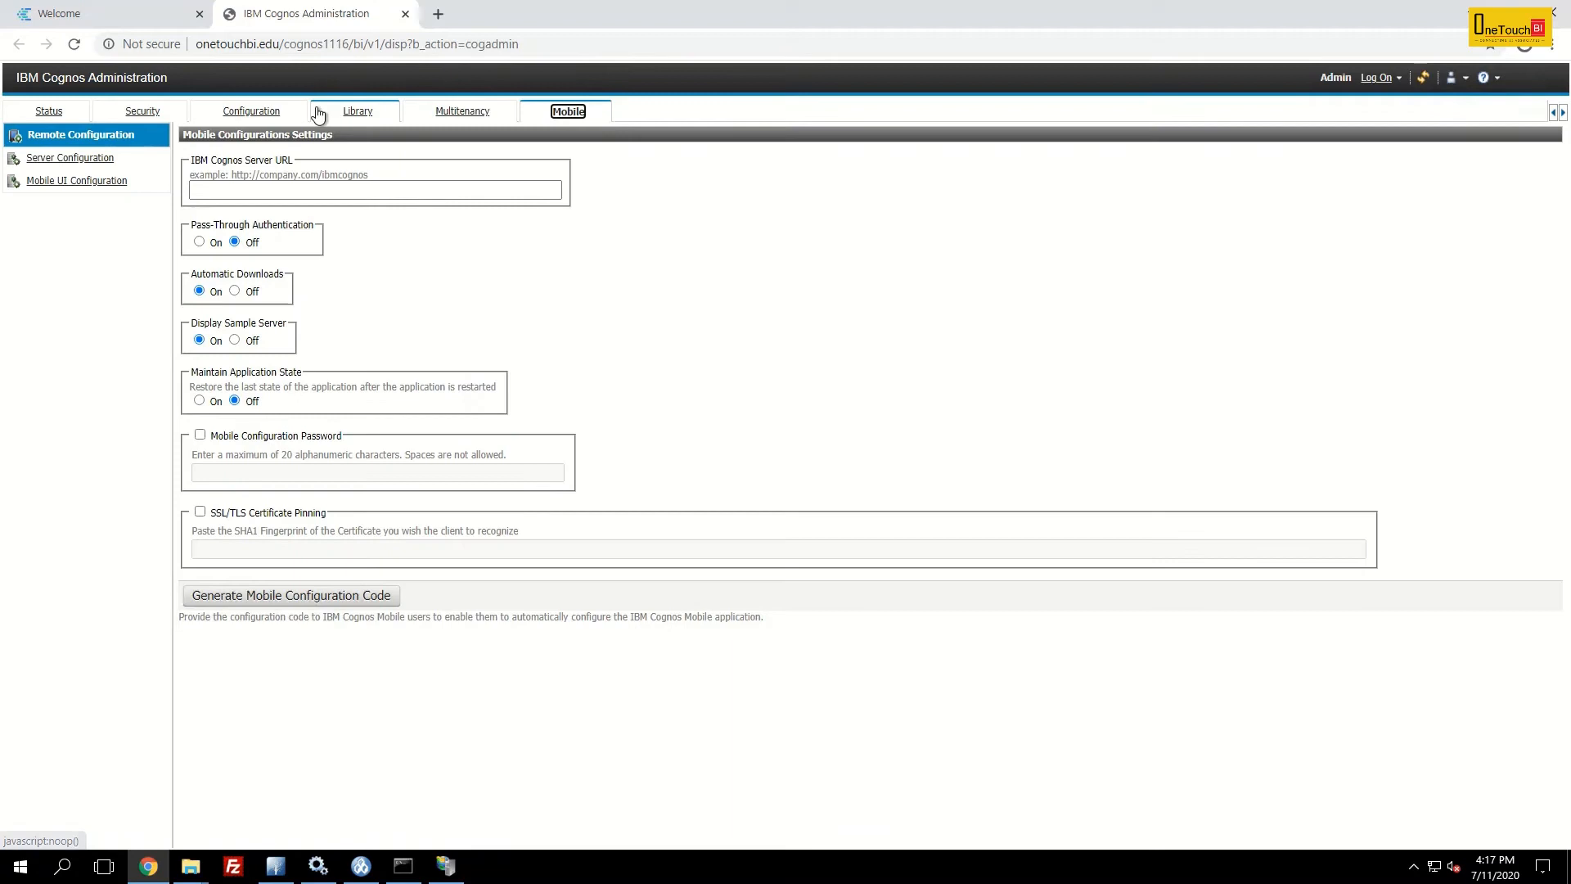
left_click(254, 115)
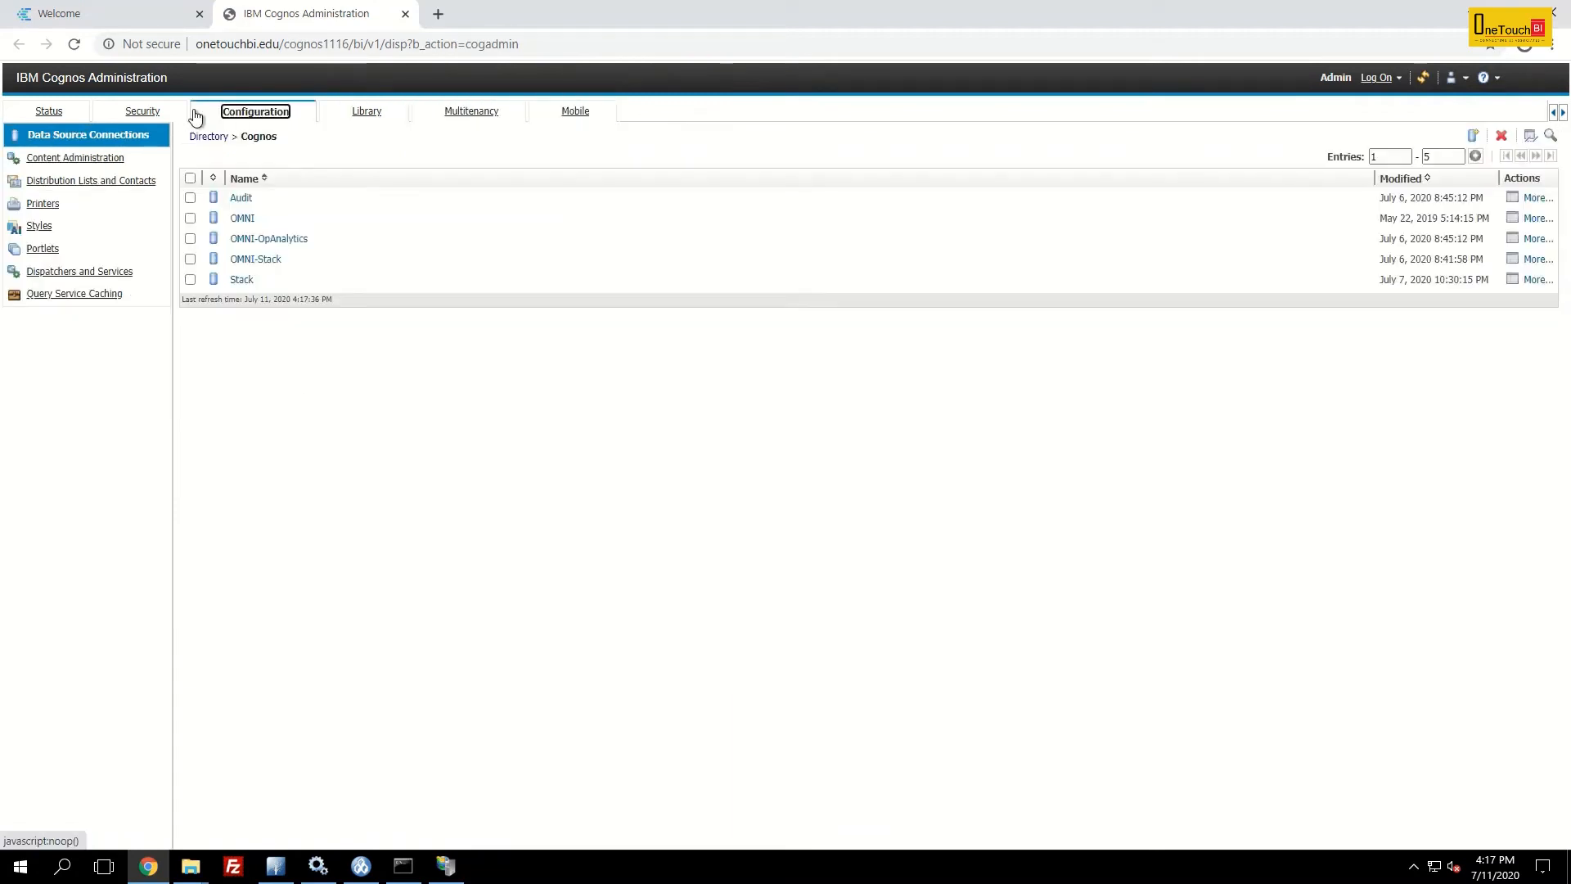
left_click(241, 47)
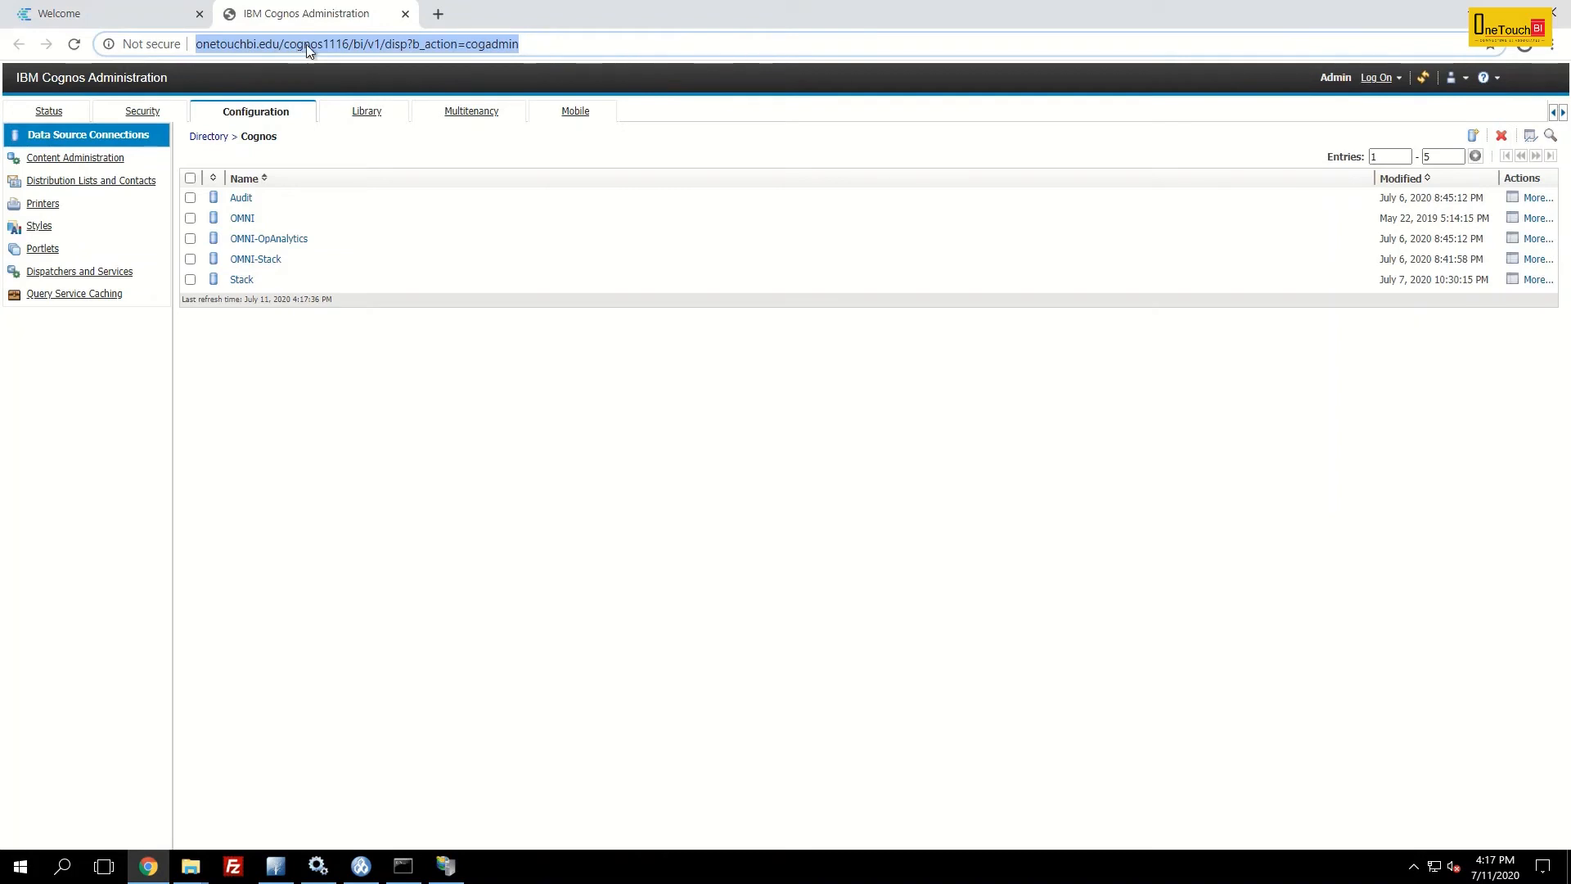
left_click(358, 45)
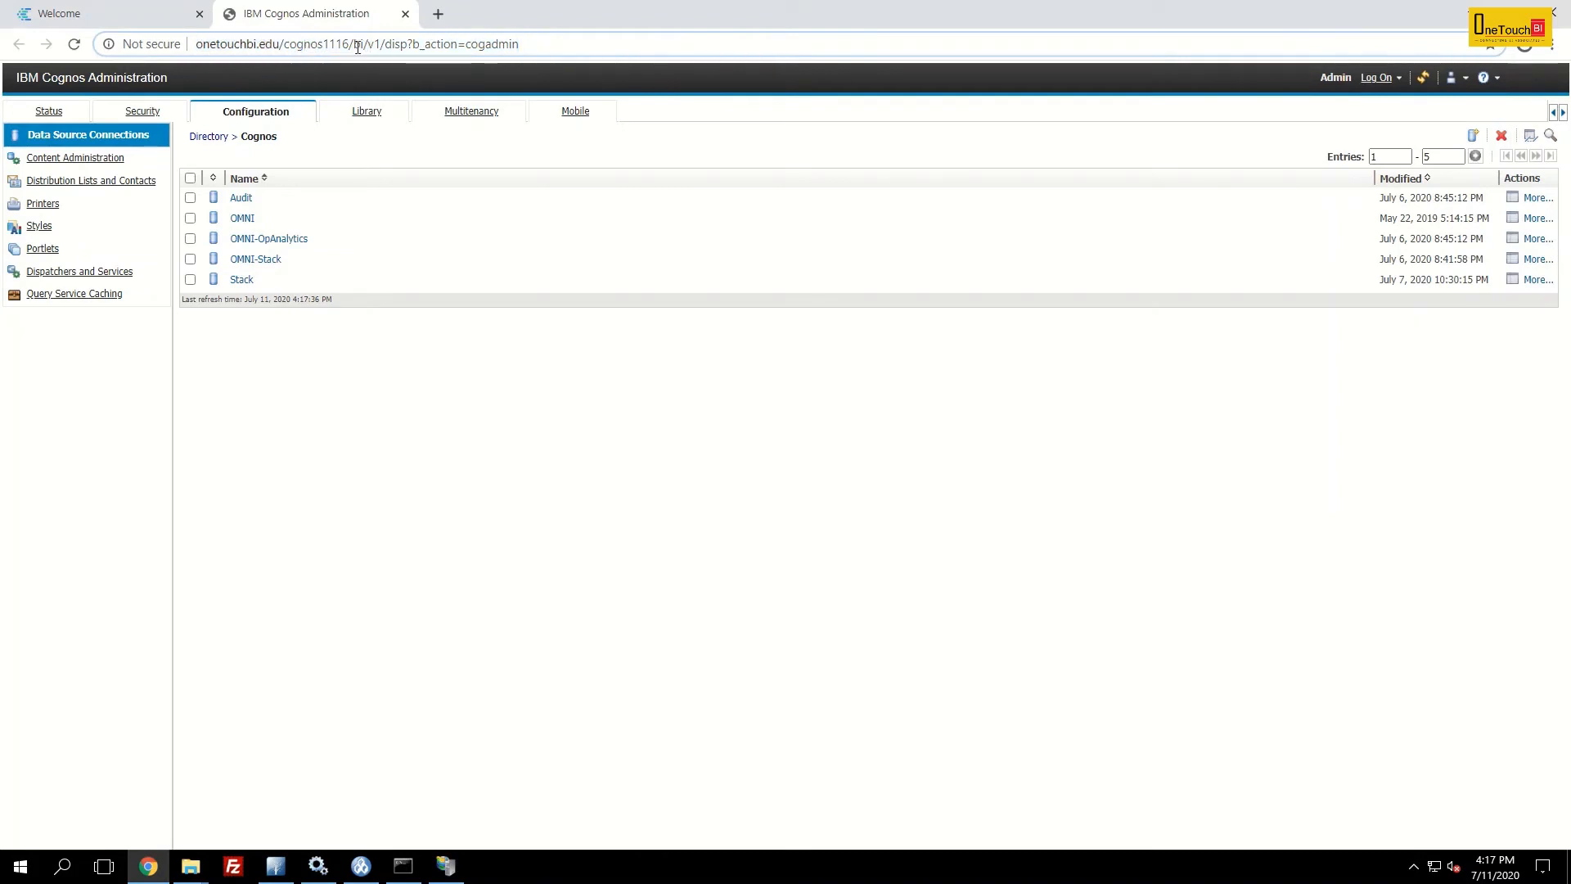
left_click(535, 46)
left_click(727, 414)
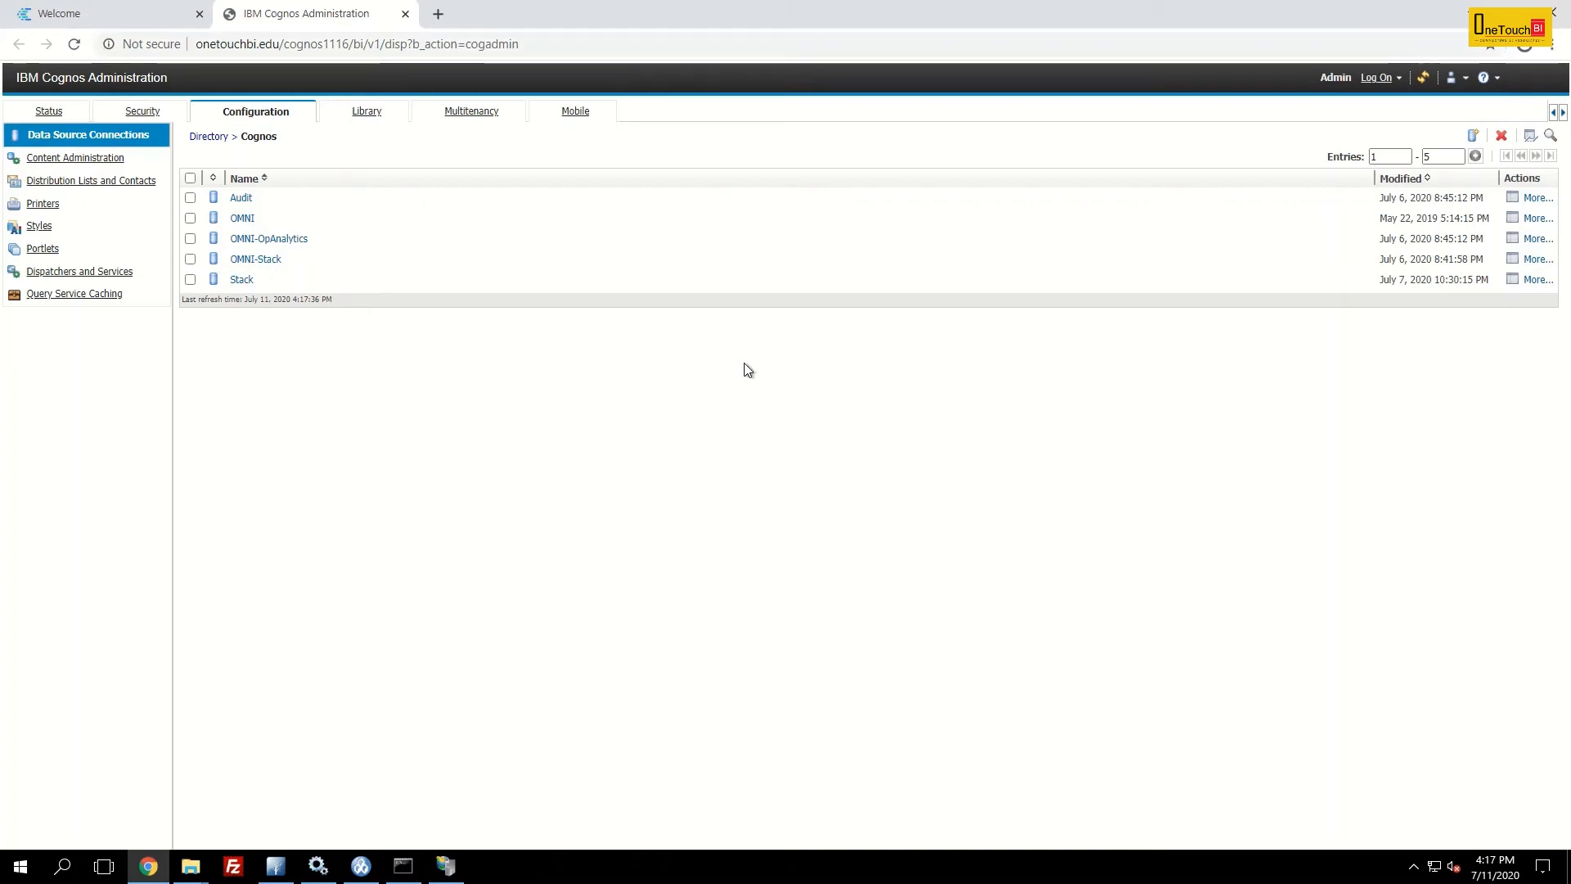